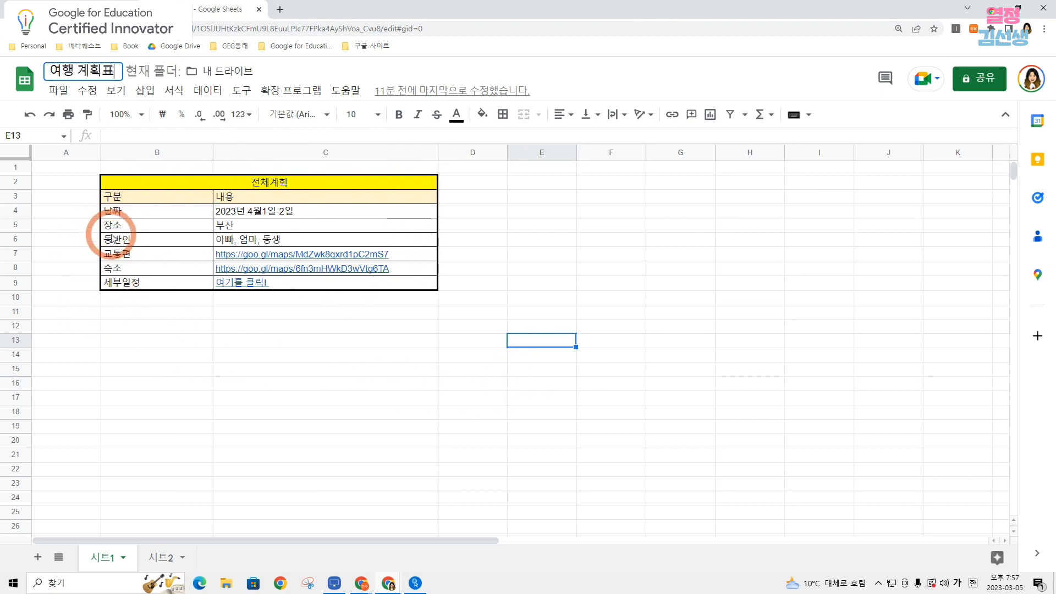
Preview the 교통편 and 숙소 map links in the travel plan table, and follow the 세부일정 link to 시트2.
{"action": "mouse_move", "coordinate": [254, 259]}
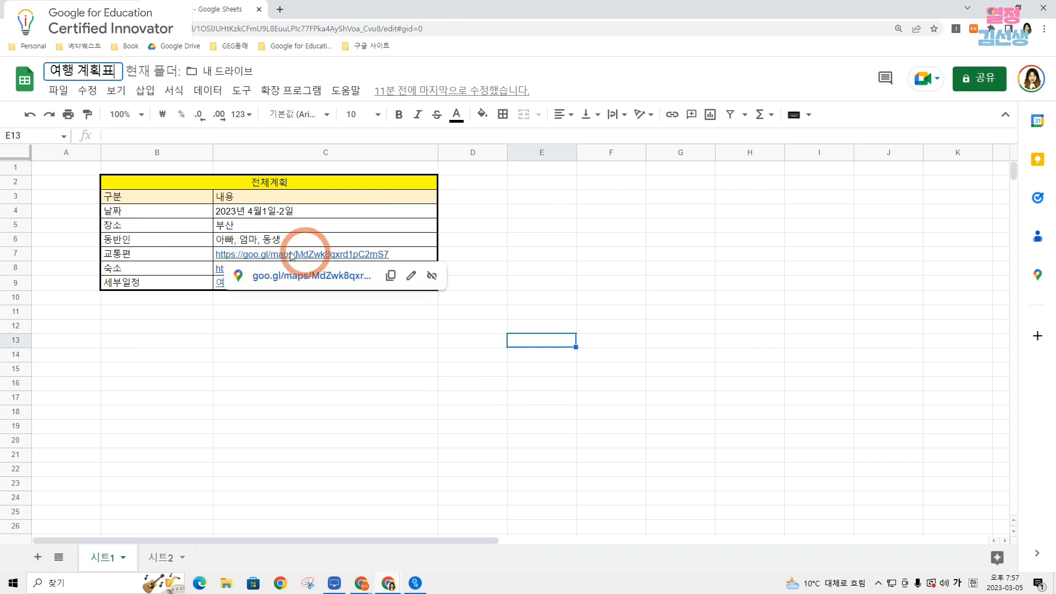
{"action": "left_click", "coordinate": [337, 385]}
{"action": "mouse_move", "coordinate": [292, 268]}
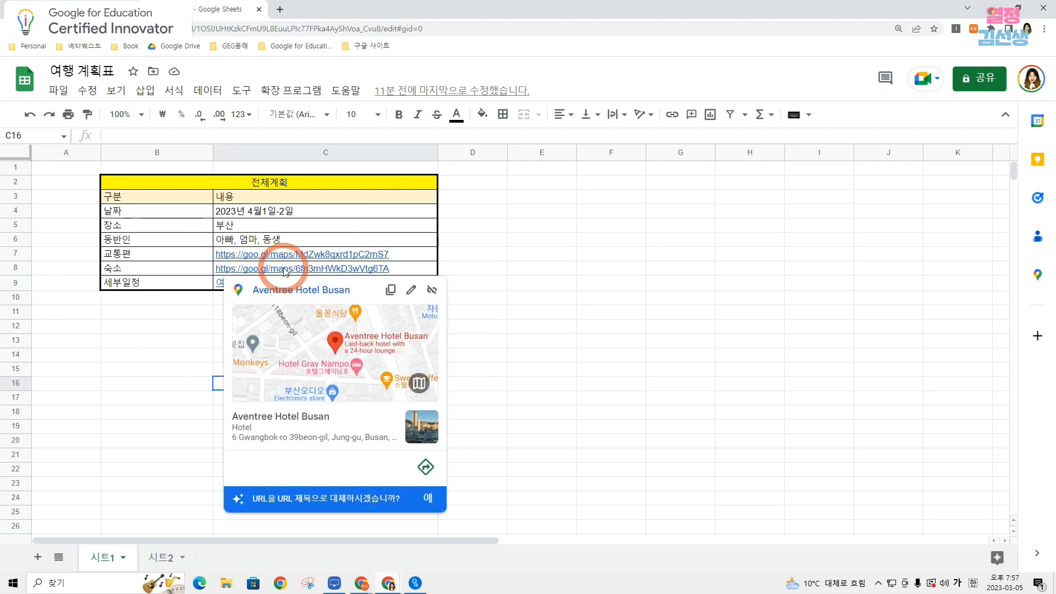
{"action": "left_click", "coordinate": [679, 285]}
{"action": "mouse_move", "coordinate": [243, 285]}
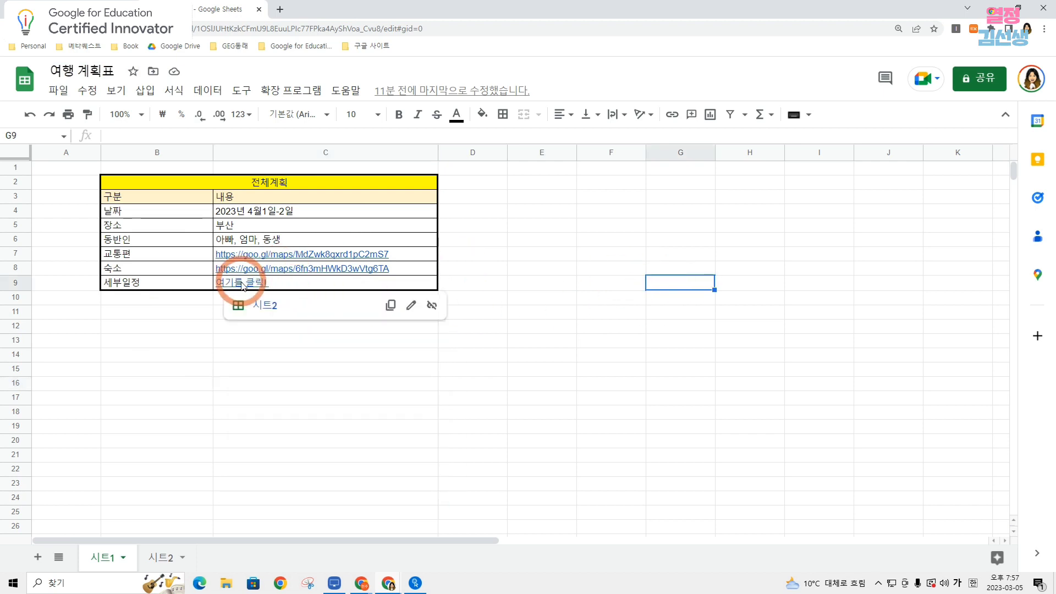
{"action": "left_click", "coordinate": [265, 306]}
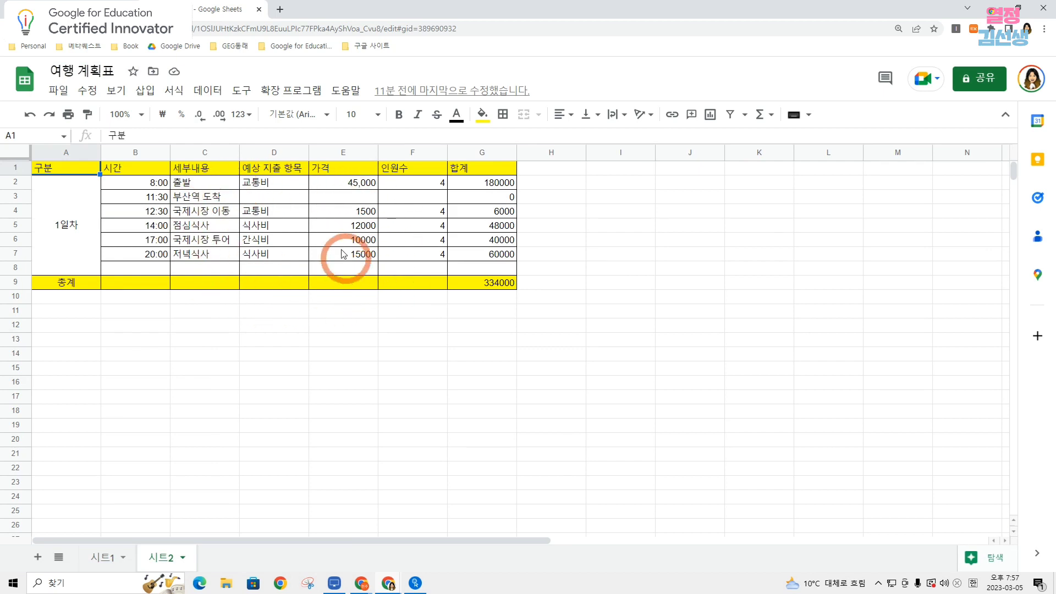
Open Google Sheets in a new browser tab and create a blank spreadsheet.
{"action": "key", "text": "ctrl+t"}
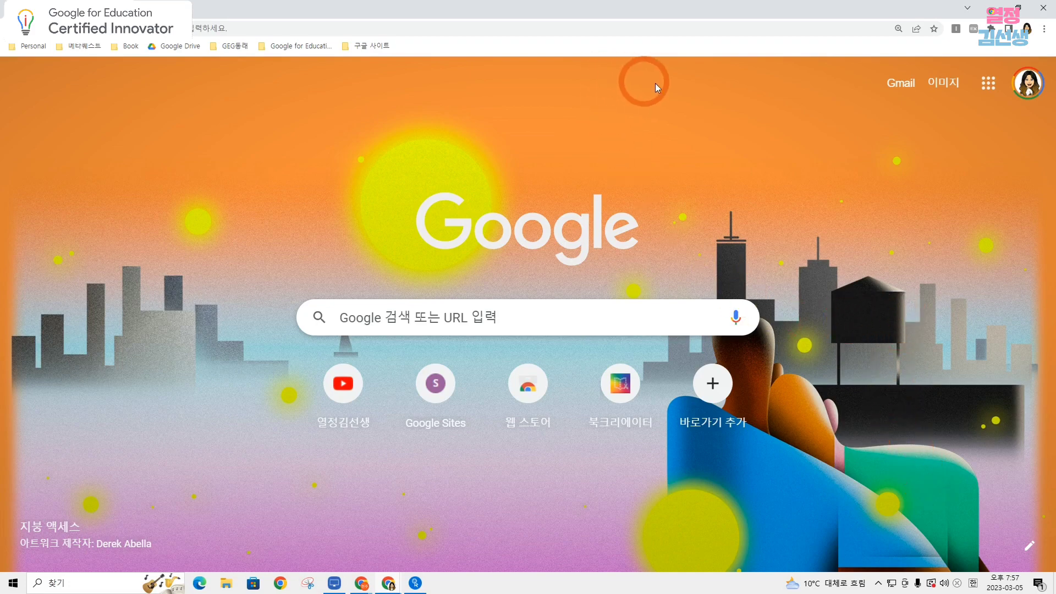
{"action": "left_click", "coordinate": [988, 88]}
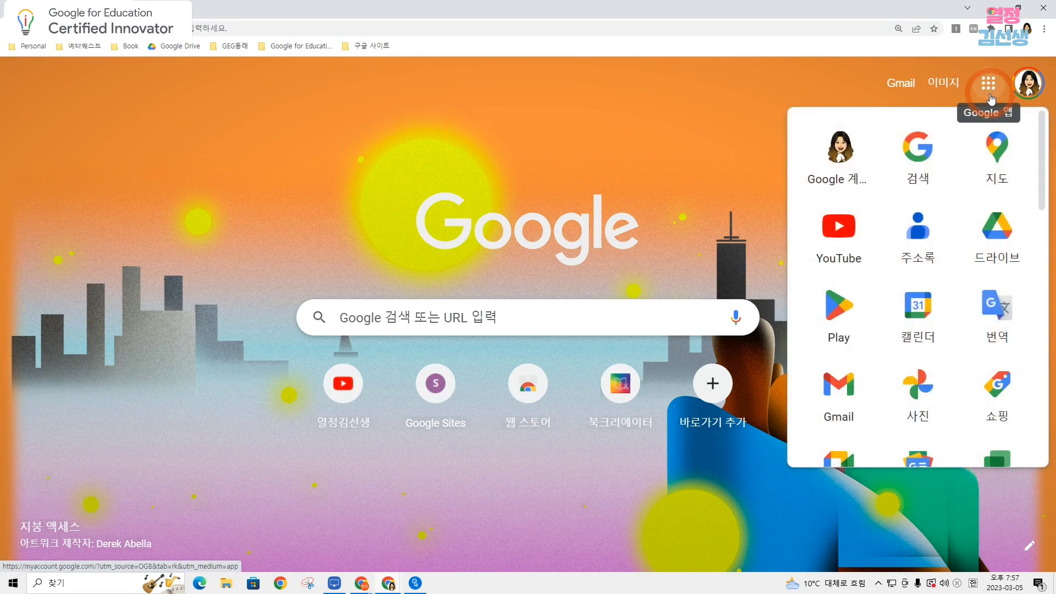
{"action": "scroll", "coordinate": [966, 236], "scroll_direction": "down", "scroll_amount": 5}
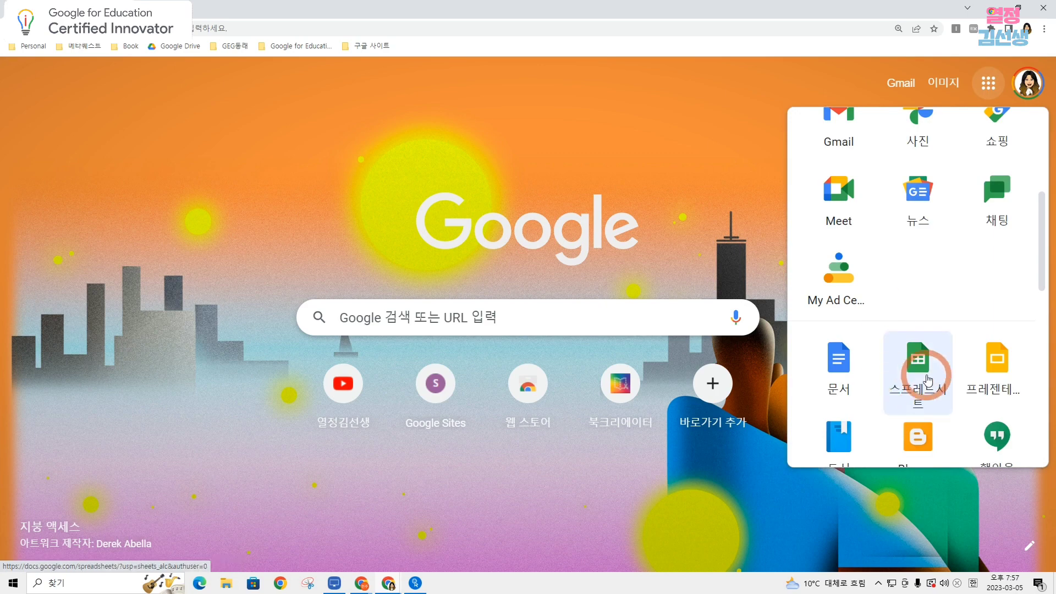
{"action": "left_click", "coordinate": [928, 369]}
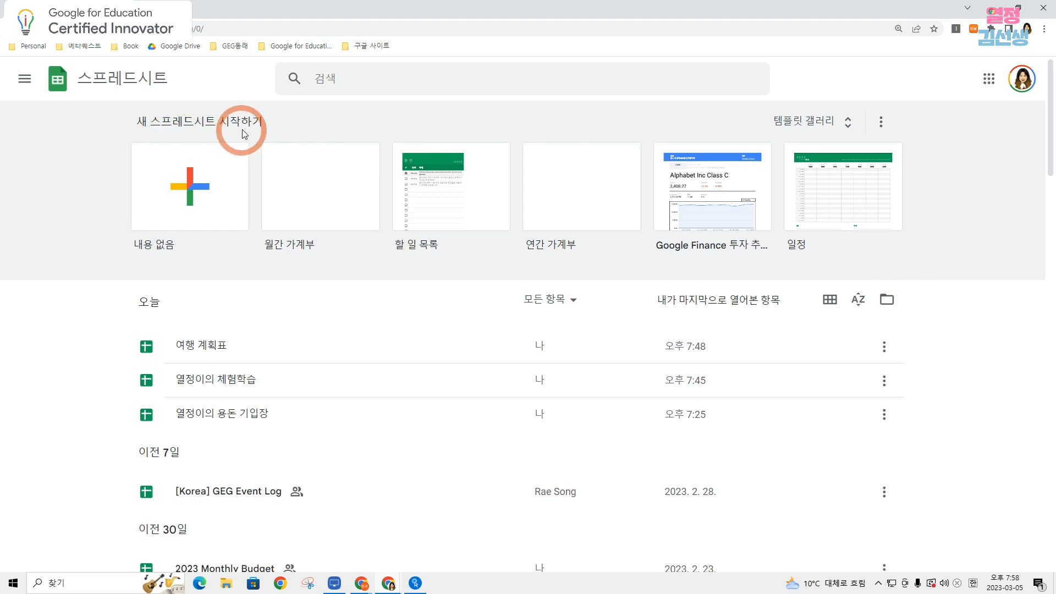
{"action": "left_click", "coordinate": [196, 202]}
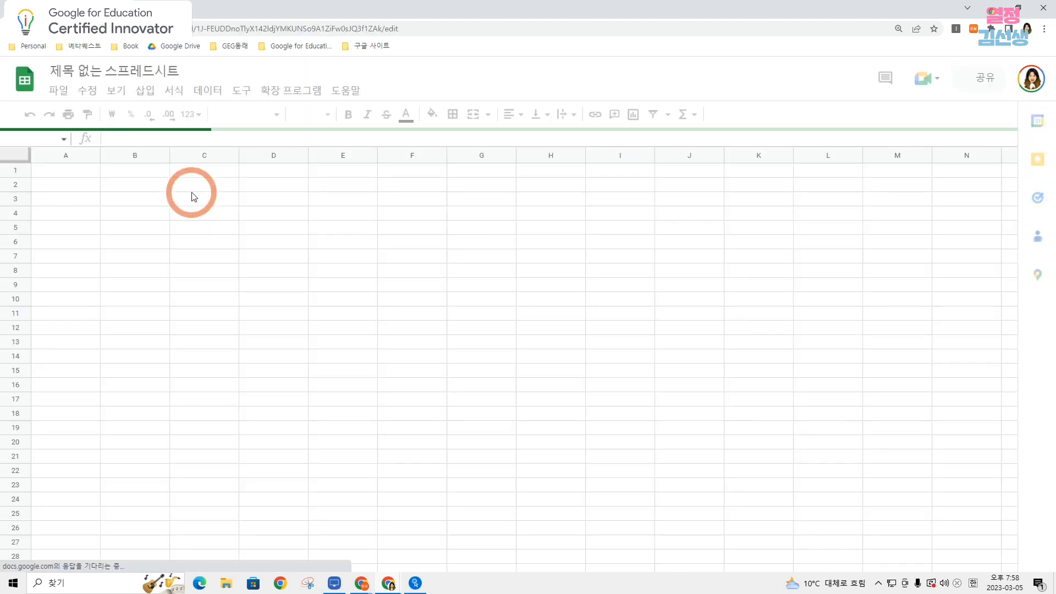
Rename the new spreadsheet as "열정이의 용돈기입장^^".
{"action": "left_click", "coordinate": [137, 68]}
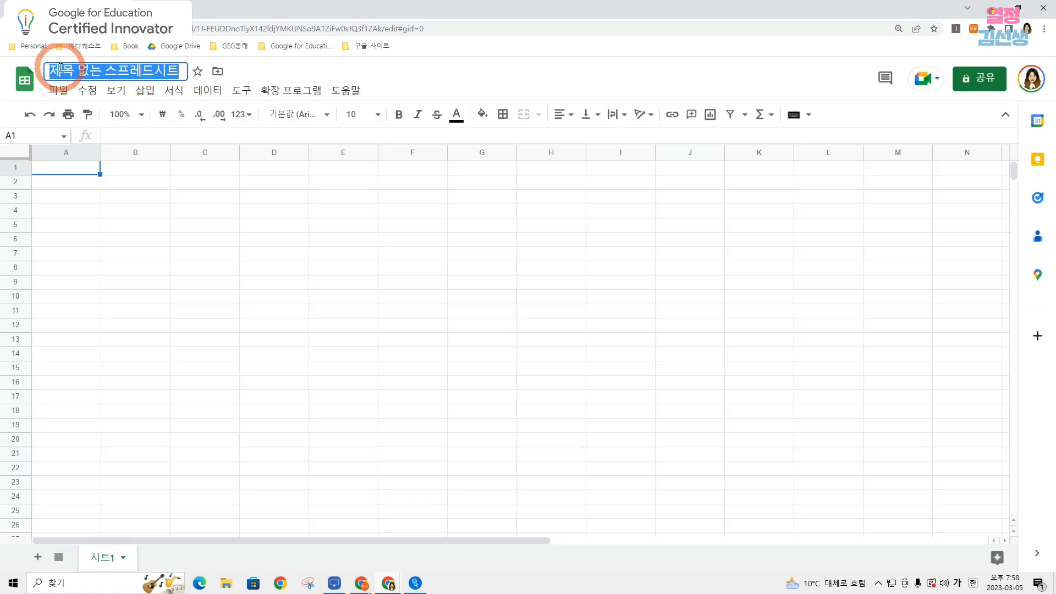
{"action": "type", "text": "열정이의 용"}
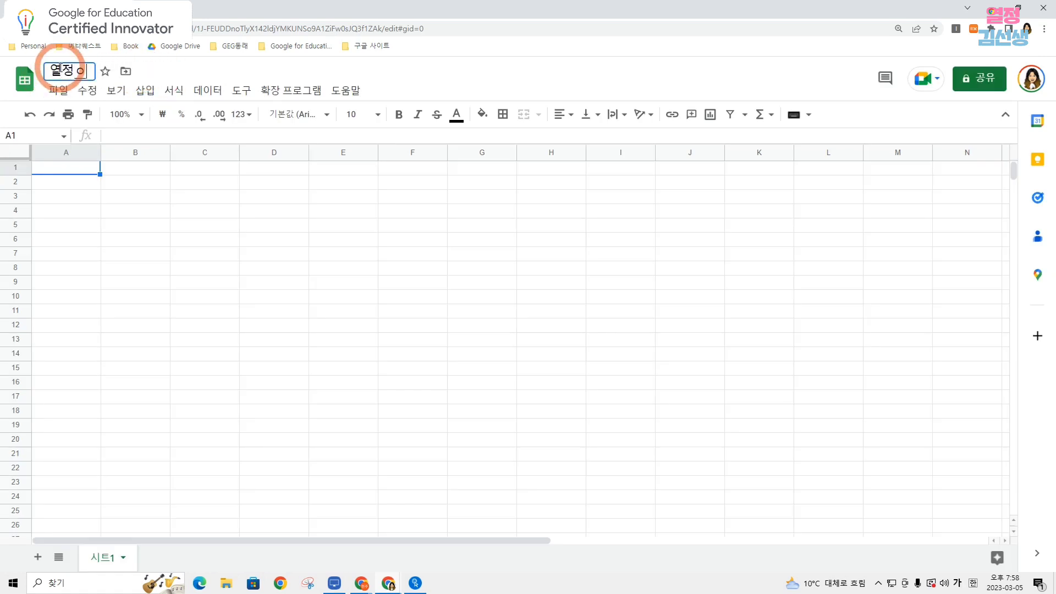
{"action": "type", "text": "돈기입자"}
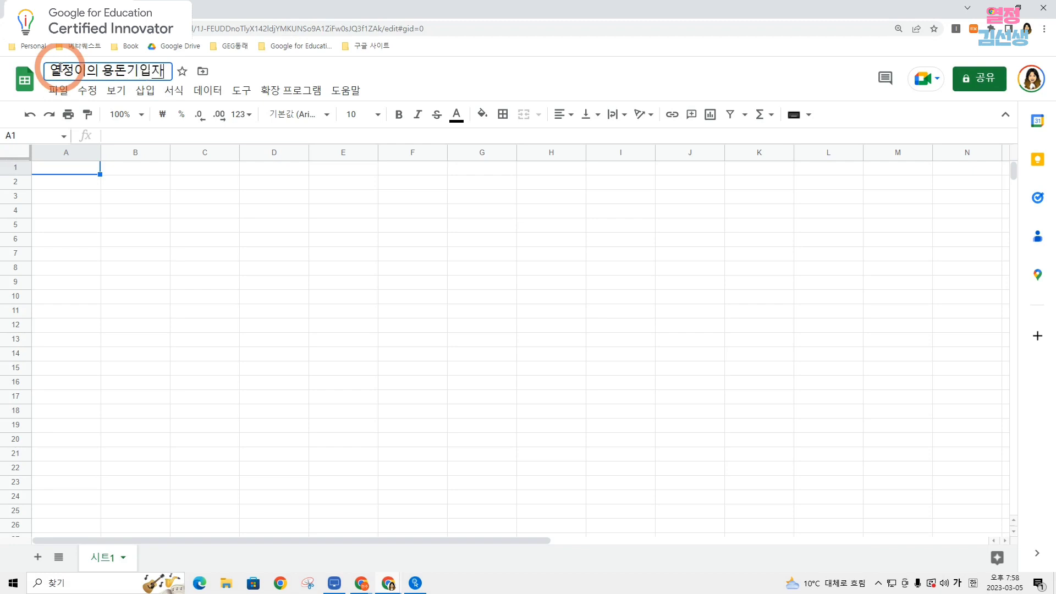
{"action": "key", "text": "BackSpace"}
{"action": "type", "text": "장^^"}
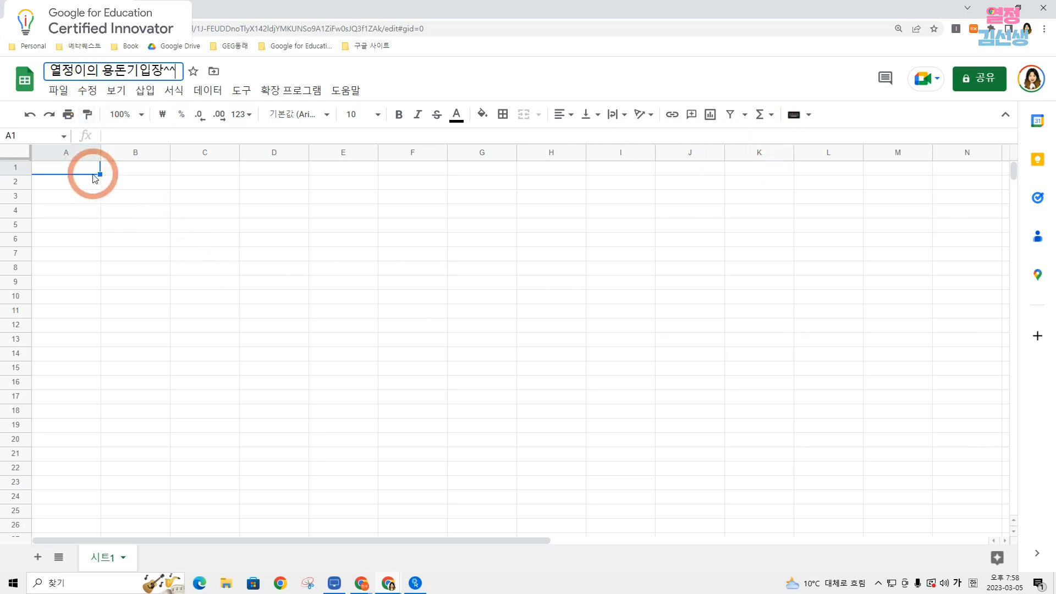
Enter the column headers 지출항목, 세부항목 and 가격 in cells B2 to D2.
{"action": "left_click", "coordinate": [123, 187]}
{"action": "type", "text": "지출항ㅁ"}
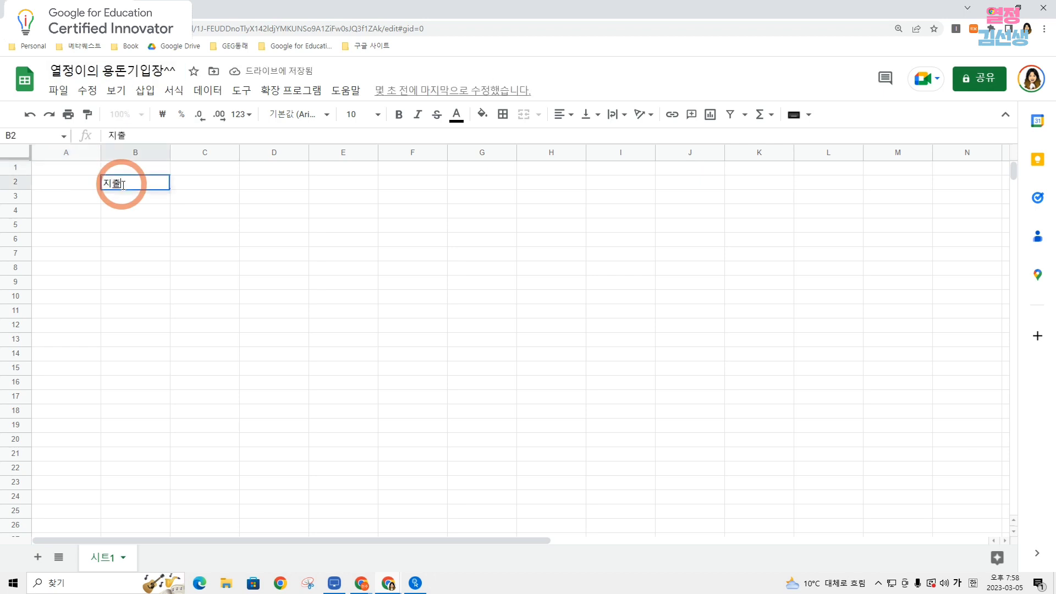
{"action": "key", "text": "Tab"}
{"action": "type", "text": "ㅅ"}
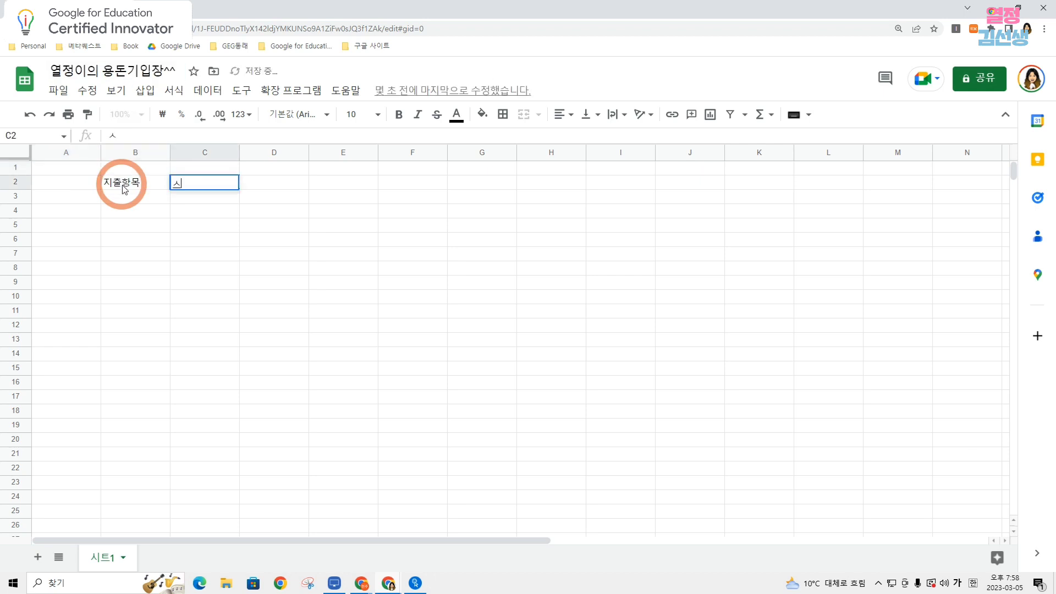
{"action": "type", "text": "부해"}
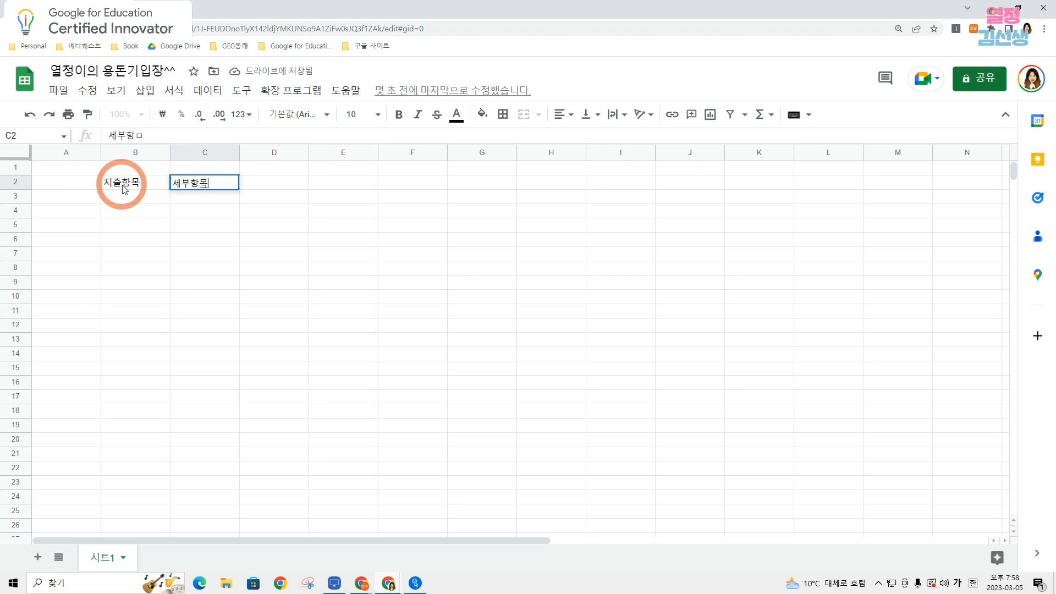
{"action": "key", "text": "Tab"}
{"action": "type", "text": "개"}
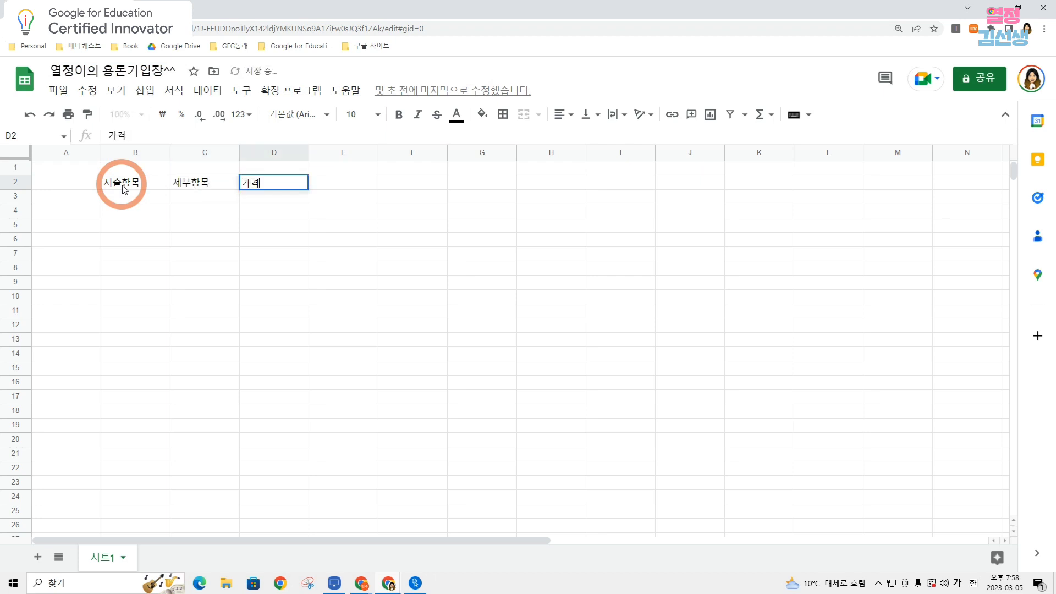
{"action": "type", "text": "격"}
{"action": "key", "text": "Return"}
Fill row 3 with the category 문구류, the item 연필 and the price 1000 under the matching headers.
{"action": "key", "text": "Left"}
{"action": "key", "text": "Left"}
{"action": "type", "text": "문ㄱ"}
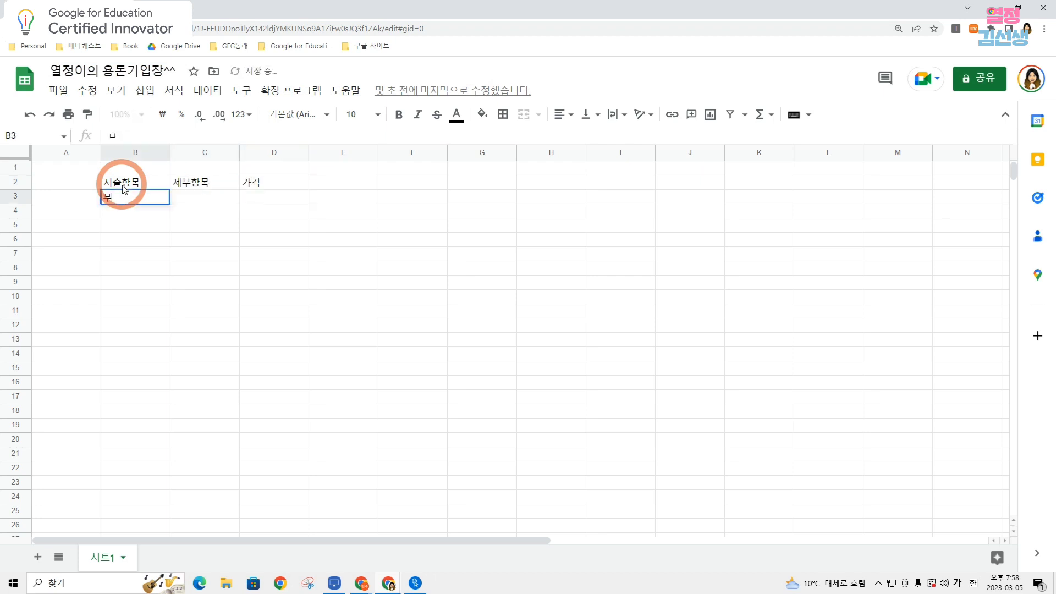
{"action": "type", "text": "구류"}
{"action": "key", "text": "Tab"}
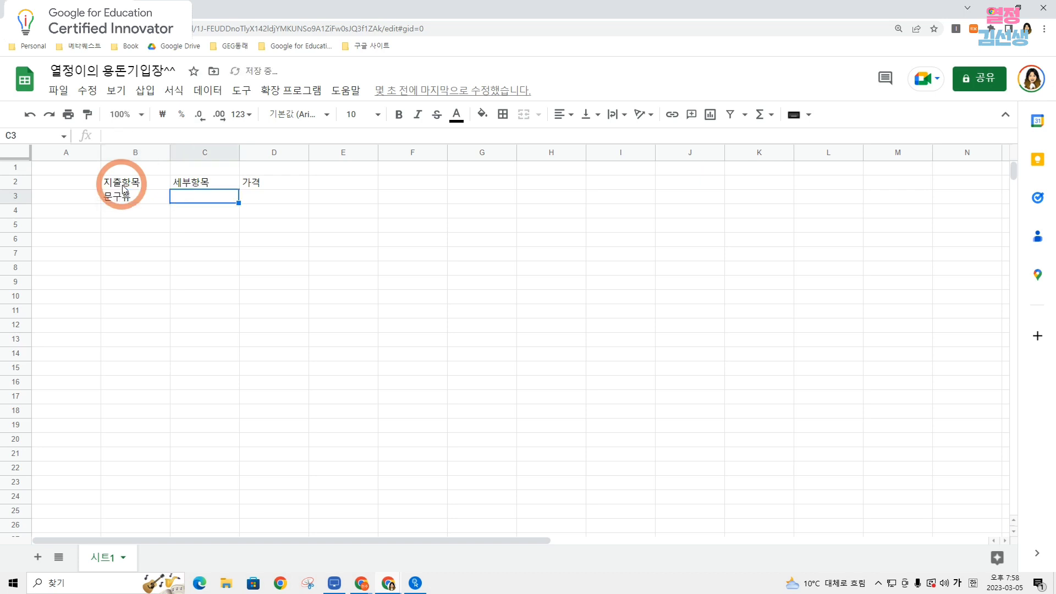
{"action": "type", "text": "ㅇ"}
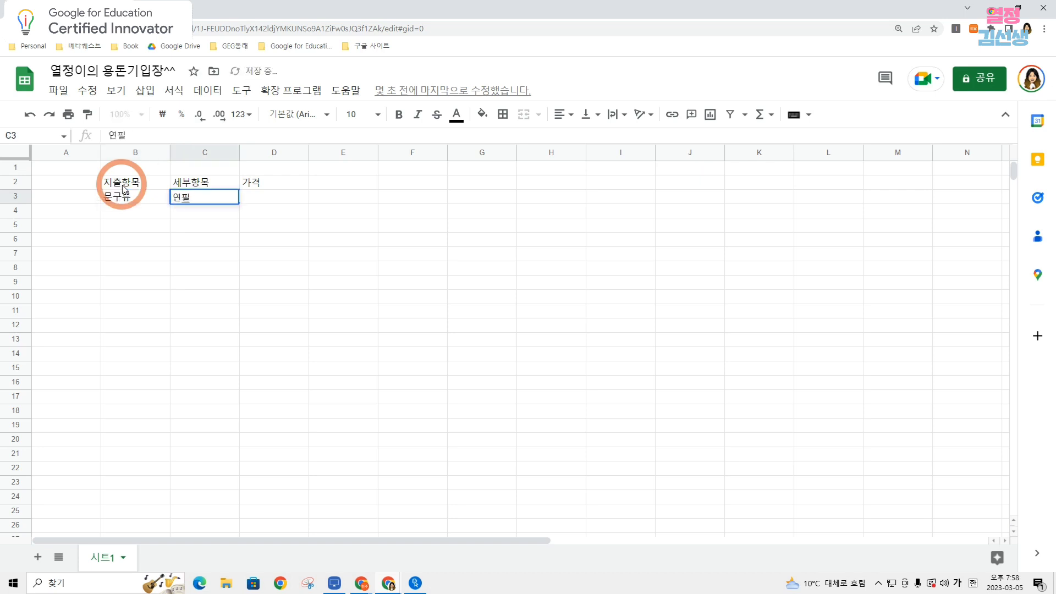
{"action": "type", "text": "연필"}
{"action": "key", "text": "Tab"}
{"action": "type", "text": "1"}
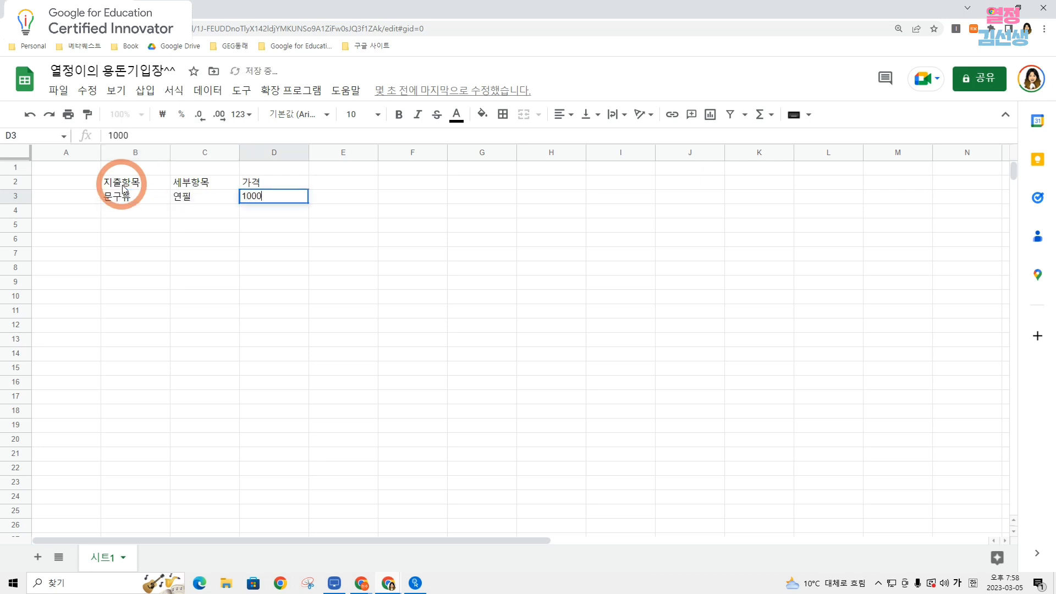
{"action": "key", "text": "Return"}
Add the item 지우개 with a price of 1000 in C4 and D4.
{"action": "type", "text": "지우개"}
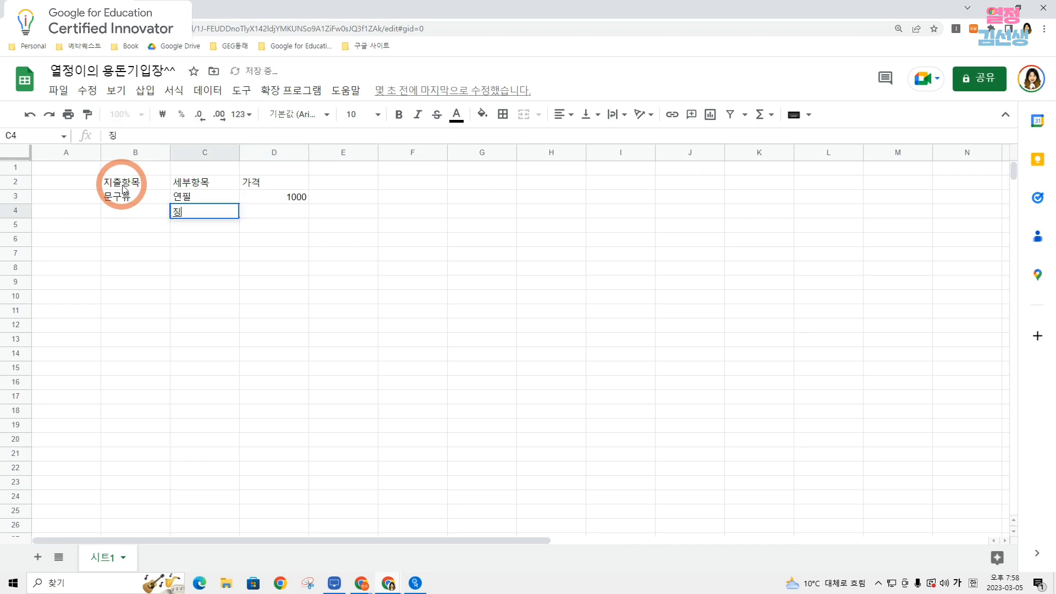
{"action": "key", "text": "Tab"}
{"action": "type", "text": "1"}
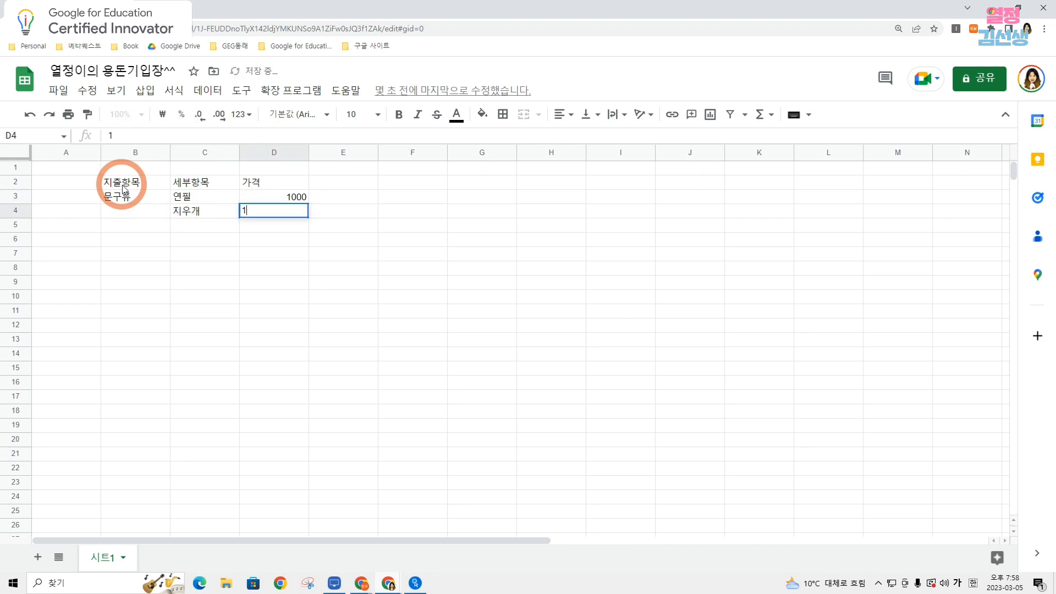
{"action": "type", "text": "000"}
{"action": "key", "text": "Return"}
Leave row 5 empty and fill row 6 with the category 음식류, the item 콜라 and the price 1200.
{"action": "key", "text": "Down"}
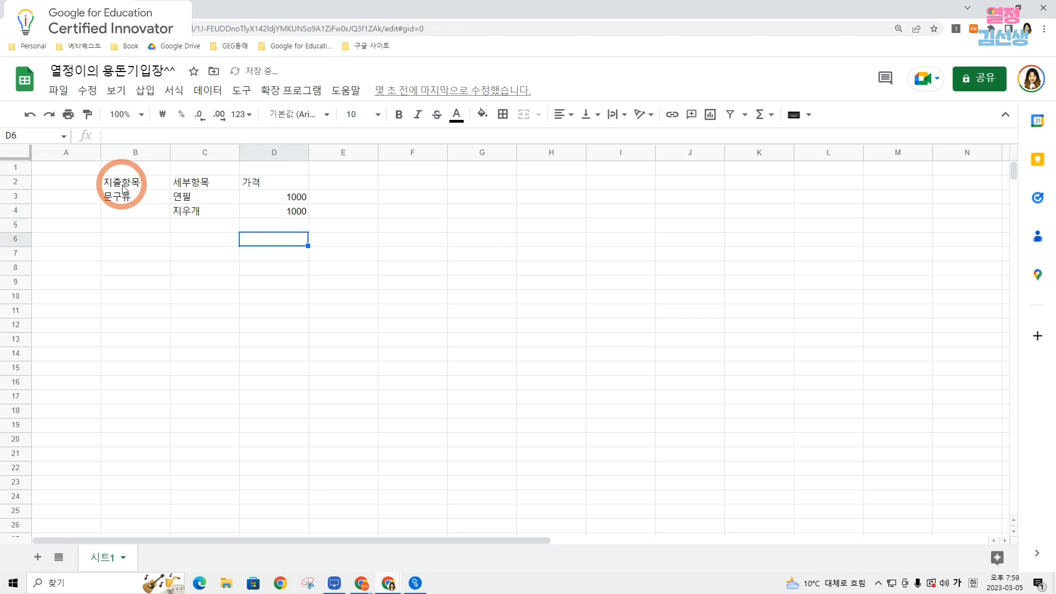
{"action": "key", "text": "Left"}
{"action": "key", "text": "Left"}
{"action": "type", "text": "음시"}
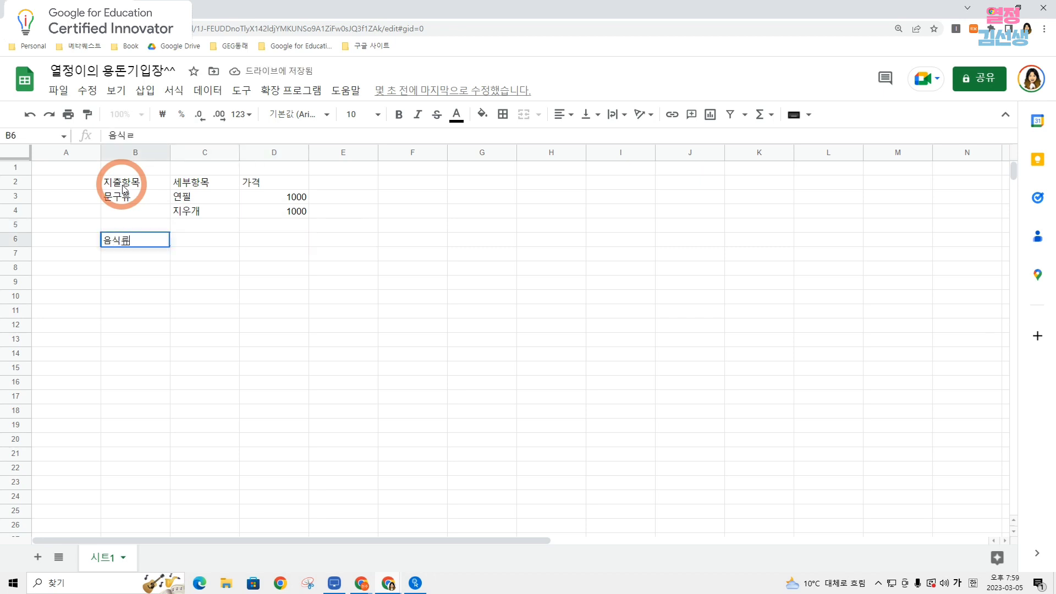
{"action": "type", "text": "류"}
{"action": "key", "text": "Tab"}
{"action": "type", "text": "콜ㄹ"}
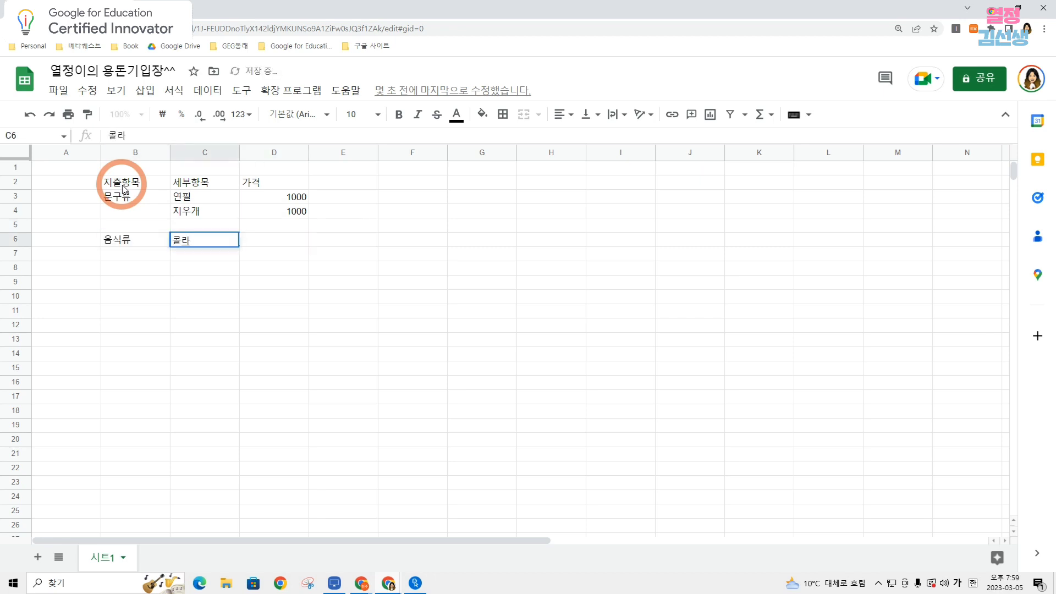
{"action": "key", "text": "Tab"}
{"action": "type", "text": "120"}
{"action": "key", "text": "Return"}
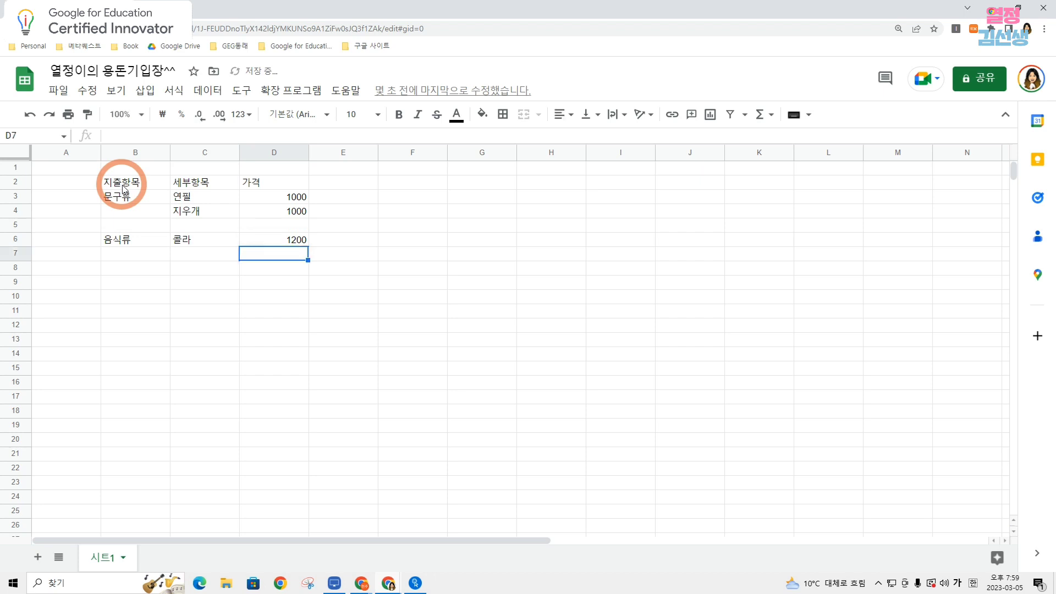
Add the item 아이스크림 with a price of 1500 in C7 and D7.
{"action": "key", "text": "Left"}
{"action": "type", "text": "아이스크림"}
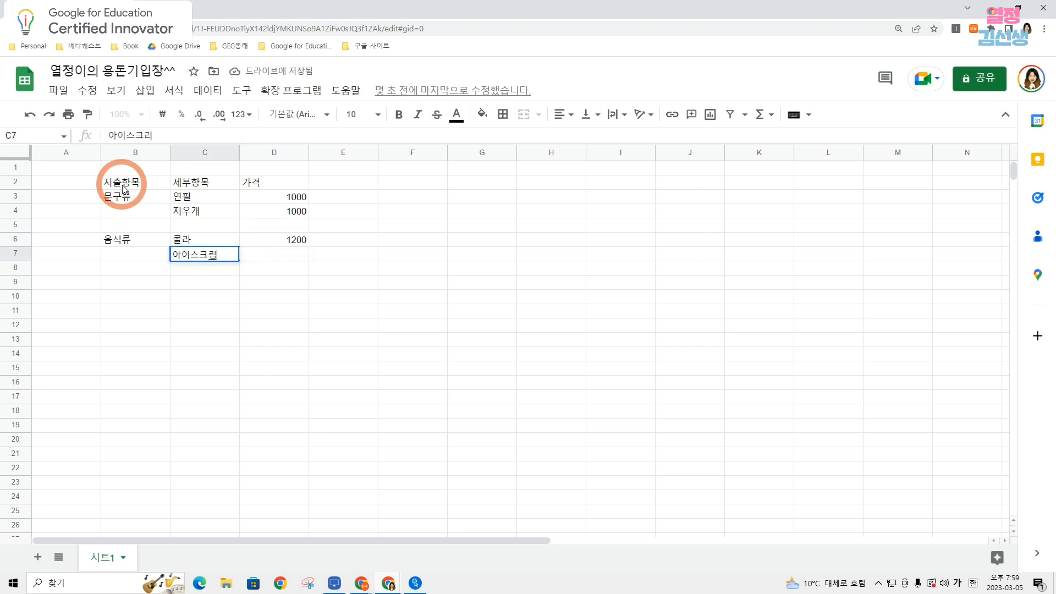
{"action": "key", "text": "Tab"}
{"action": "type", "text": "15"}
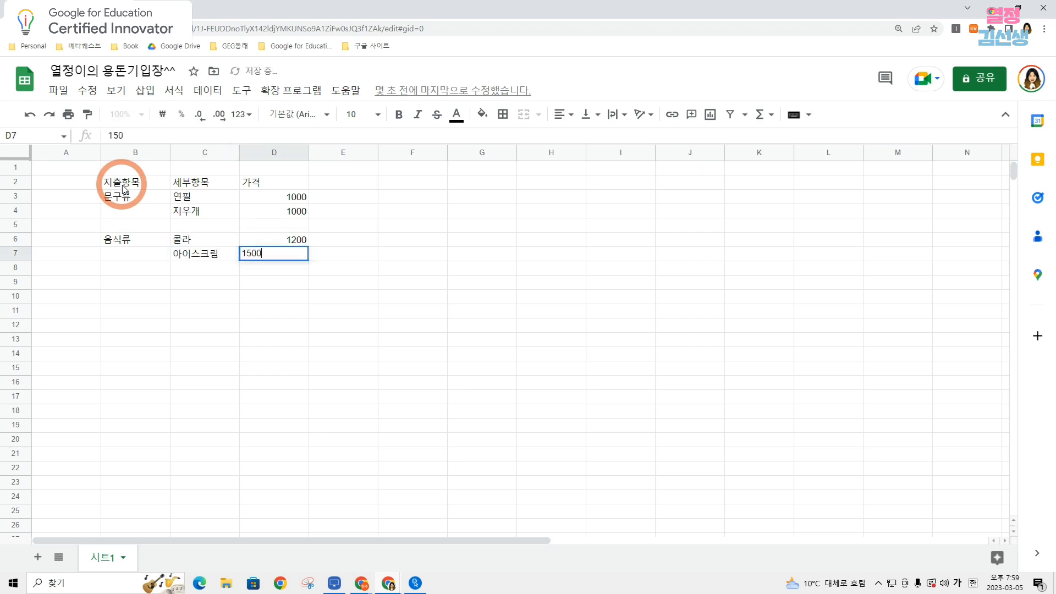
{"action": "type", "text": "00"}
{"action": "key", "text": "Return"}
Leave row 8 empty and fill row 9 with the category 기타, the item 만화책 and the price 15000.
{"action": "key", "text": "Down"}
{"action": "key", "text": "Left"}
{"action": "key", "text": "Left"}
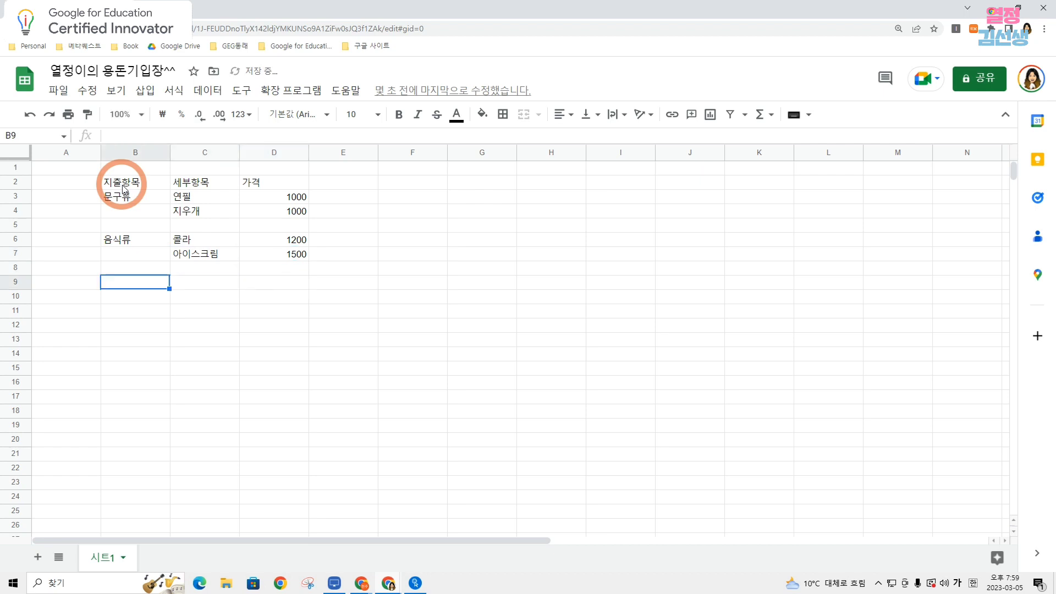
{"action": "type", "text": "기태"}
{"action": "key", "text": "BackSpace"}
{"action": "type", "text": "타"}
{"action": "key", "text": "Tab"}
{"action": "type", "text": "맨"}
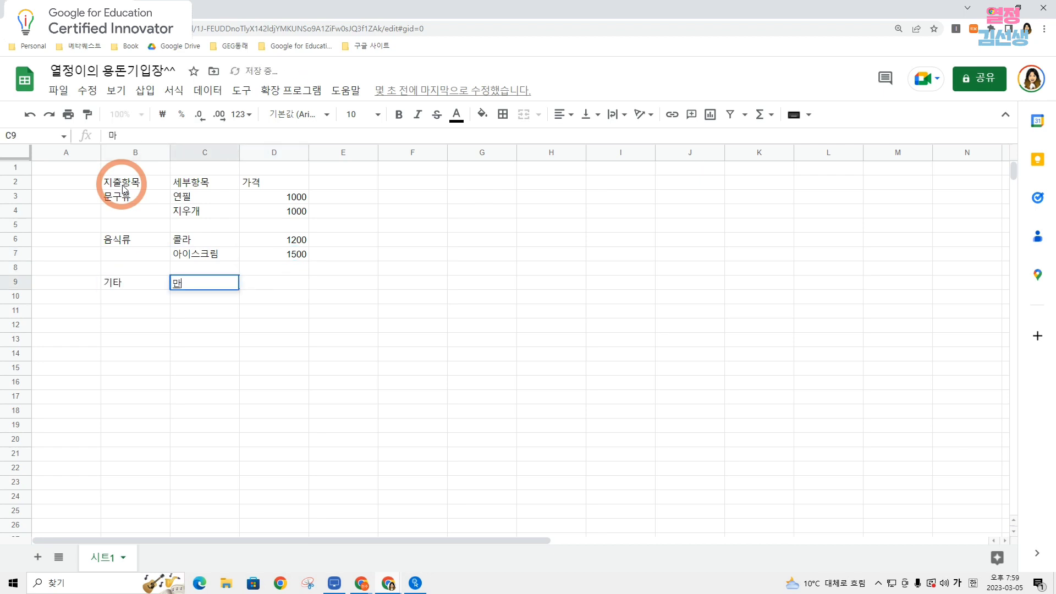
{"action": "type", "text": "화책"}
{"action": "key", "text": "Tab"}
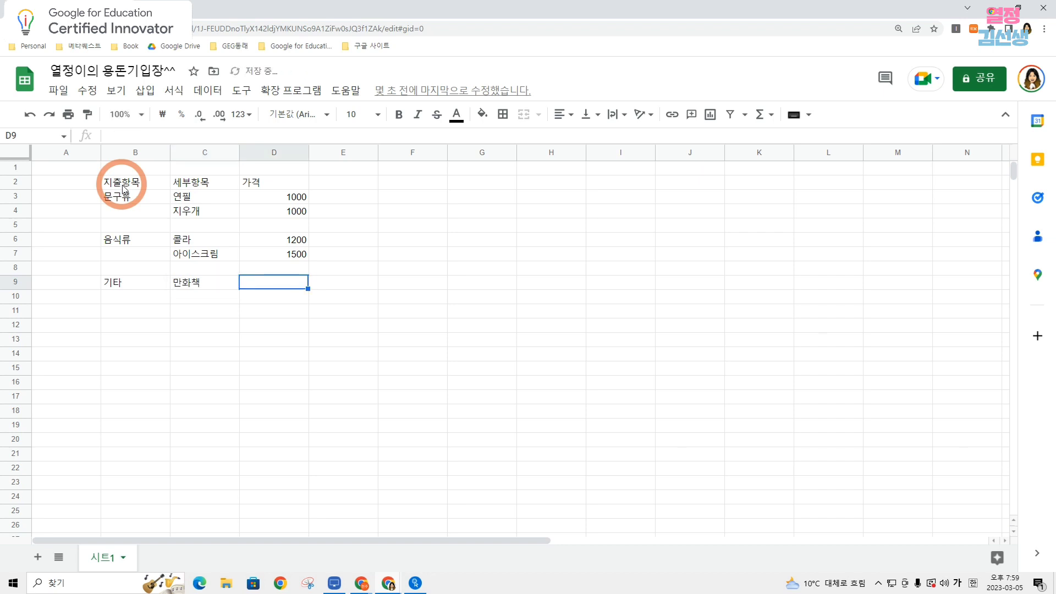
{"action": "type", "text": "15000"}
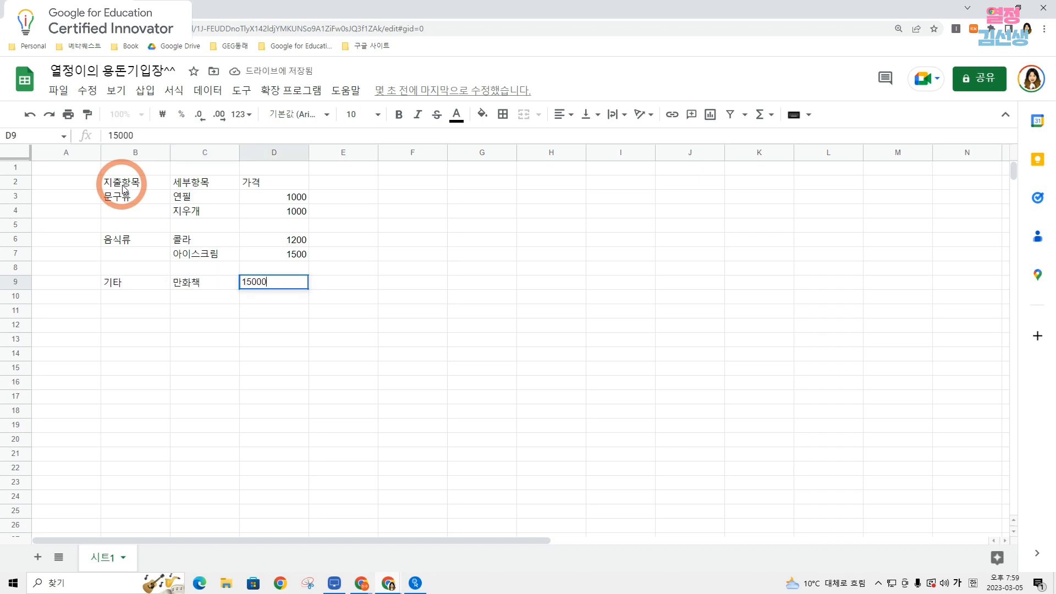
{"action": "key", "text": "Return"}
Enter the total label 총계 in cell B11, leaving row 10 empty.
{"action": "key", "text": "Down"}
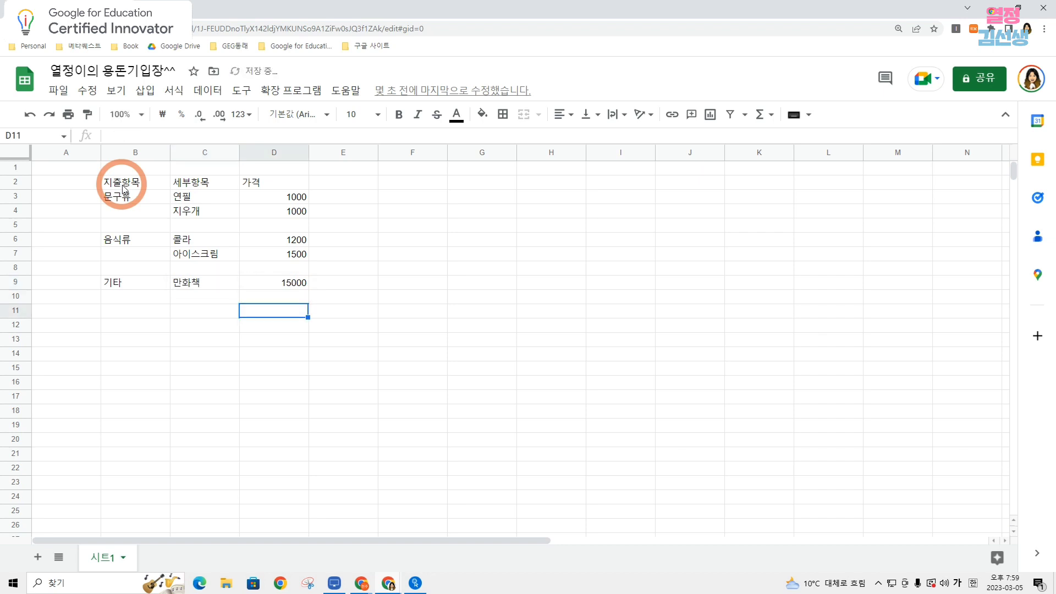
{"action": "key", "text": "Left"}
{"action": "key", "text": "Left"}
{"action": "type", "text": "총ㄱ"}
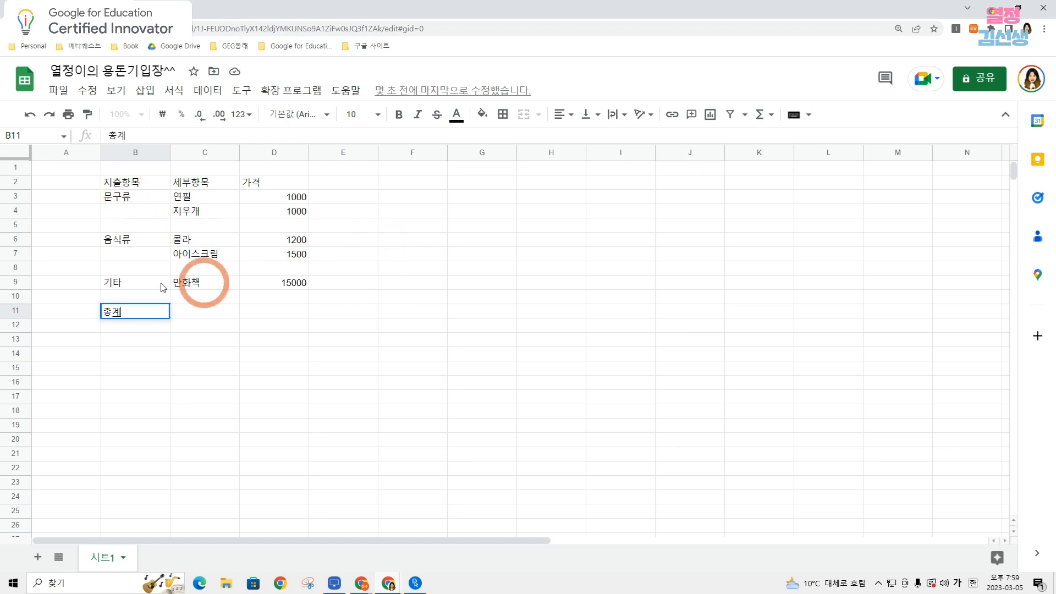
Make the header cells B2:D2 bold and centre them horizontally.
{"action": "left_click_drag", "start_coordinate": [127, 183], "coordinate": [244, 188]}
{"action": "left_click", "coordinate": [159, 187]}
{"action": "left_click", "coordinate": [152, 192]}
{"action": "left_click_drag", "start_coordinate": [152, 180], "coordinate": [280, 189]}
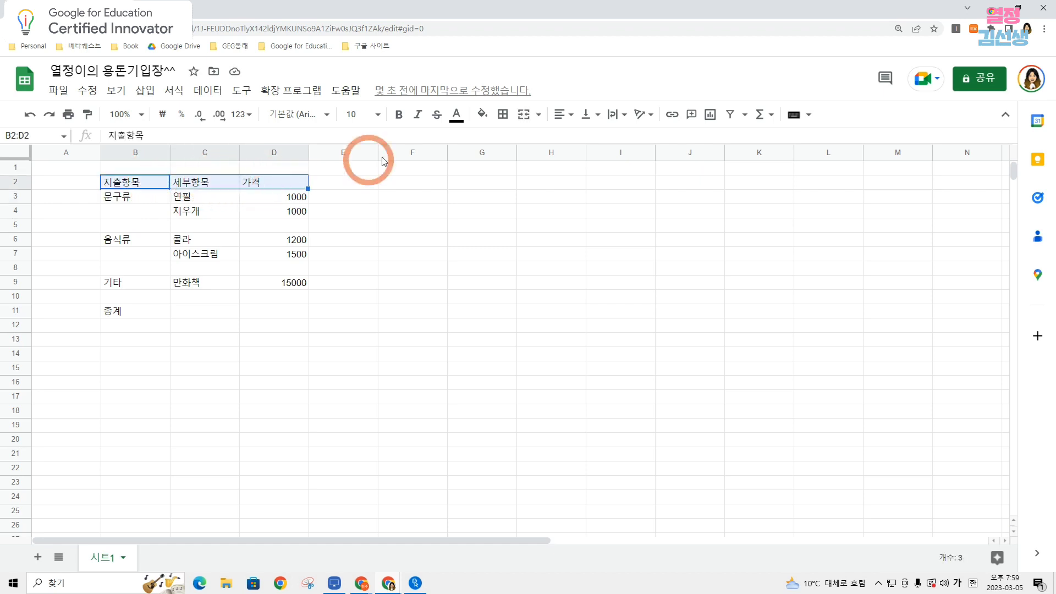
{"action": "left_click", "coordinate": [408, 120]}
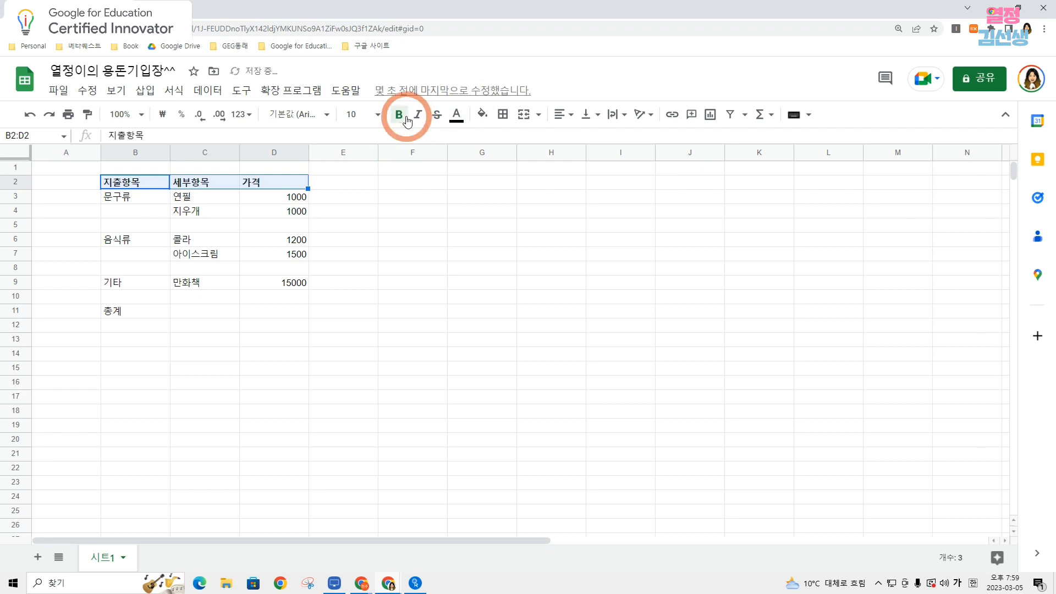
{"action": "left_click", "coordinate": [558, 119]}
{"action": "left_click", "coordinate": [582, 137]}
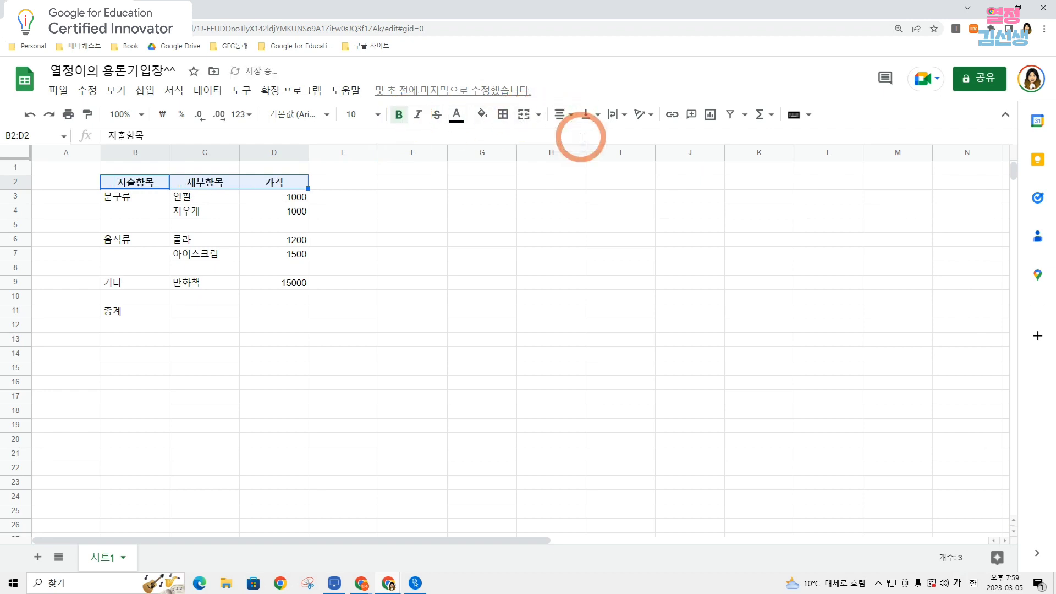
{"action": "left_click", "coordinate": [552, 225]}
Apply alternating colours with the cyan default style and a header row to the 문구류 block B3:D5.
{"action": "left_click", "coordinate": [147, 196]}
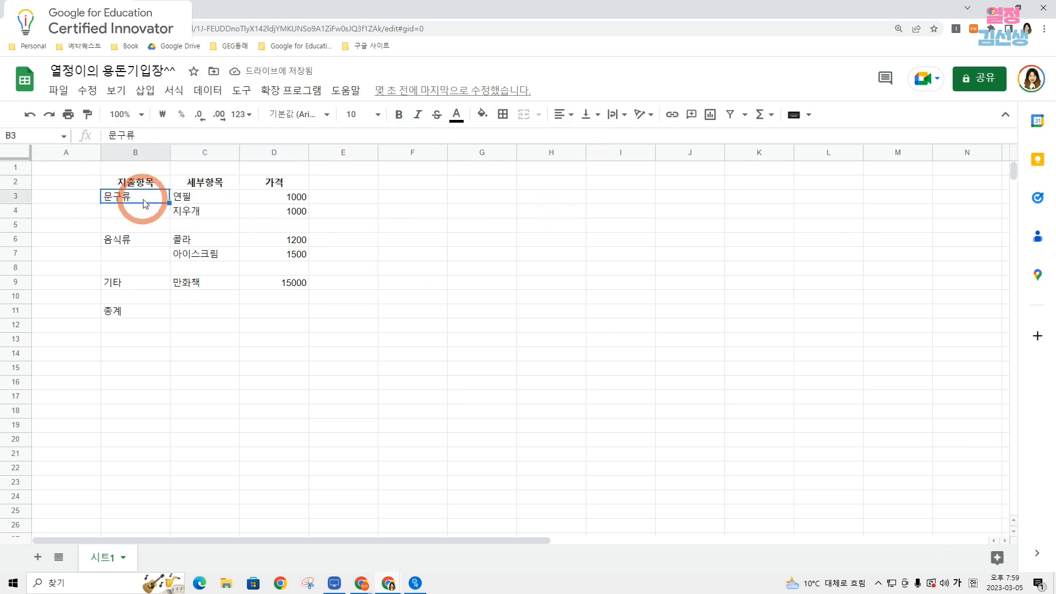
{"action": "left_click", "coordinate": [154, 249]}
{"action": "left_click", "coordinate": [149, 284]}
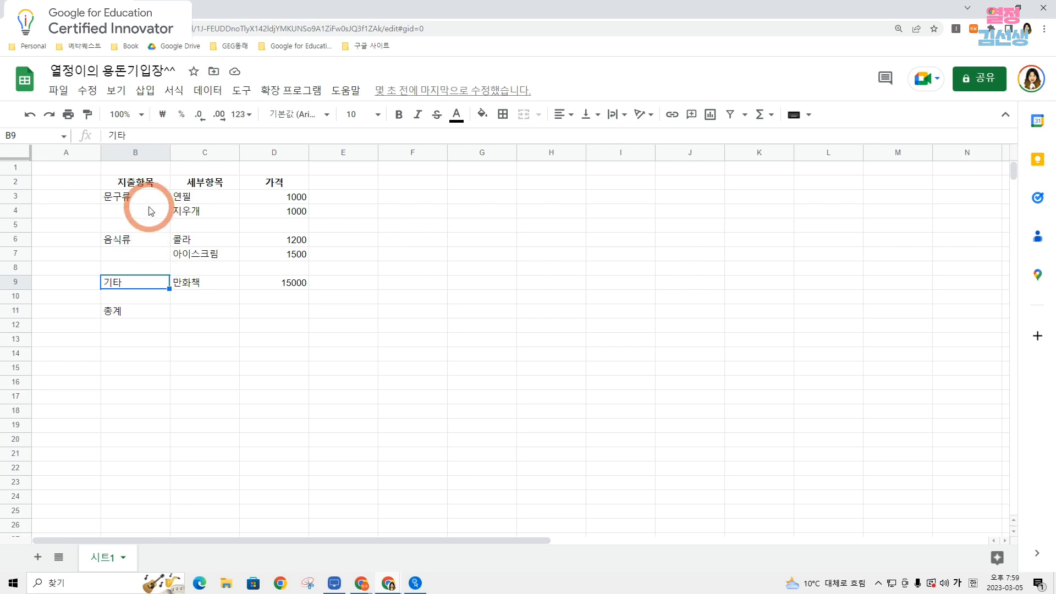
{"action": "left_click_drag", "start_coordinate": [144, 199], "coordinate": [291, 223]}
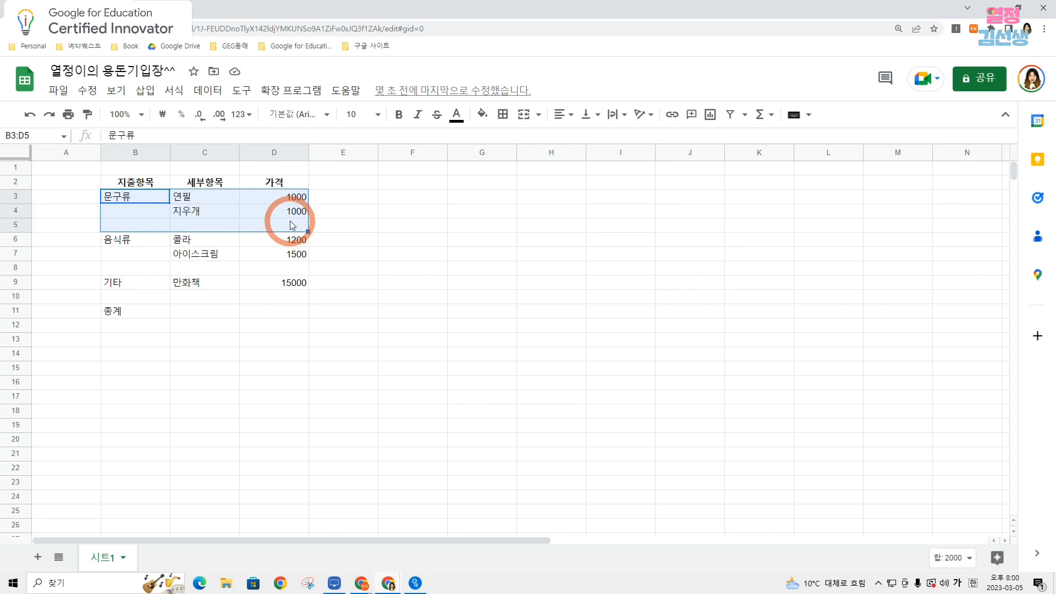
{"action": "left_click", "coordinate": [177, 93]}
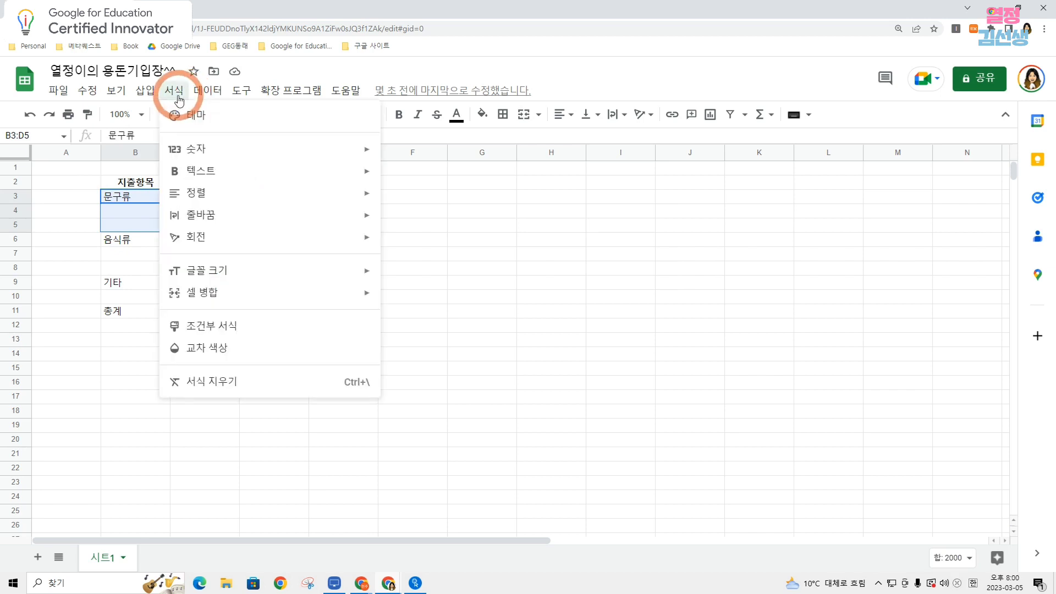
{"action": "left_click", "coordinate": [223, 346]}
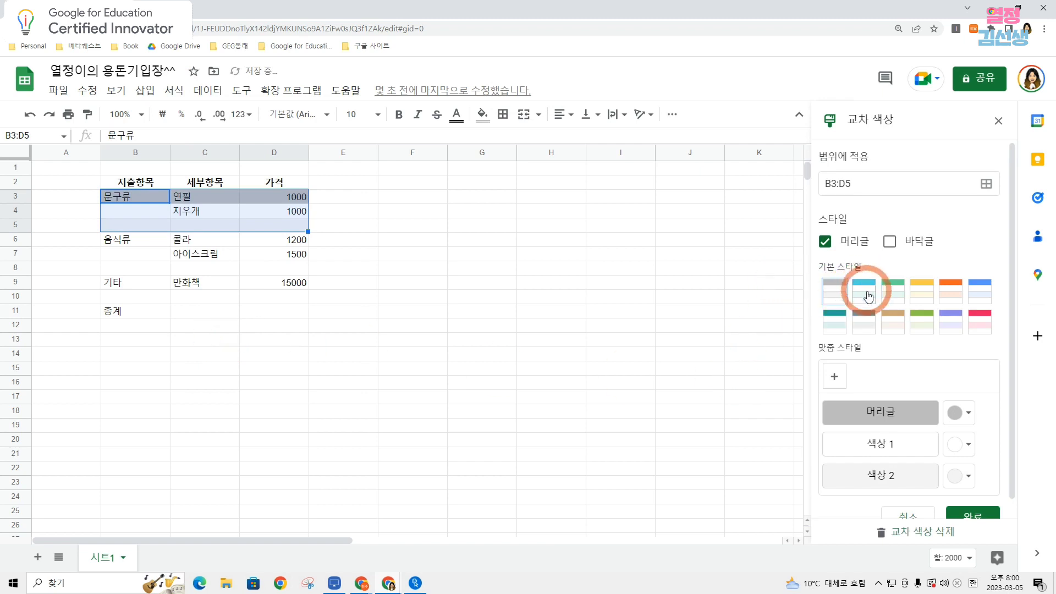
{"action": "left_click", "coordinate": [867, 297]}
{"action": "scroll", "coordinate": [872, 396], "scroll_direction": "down", "scroll_amount": 1}
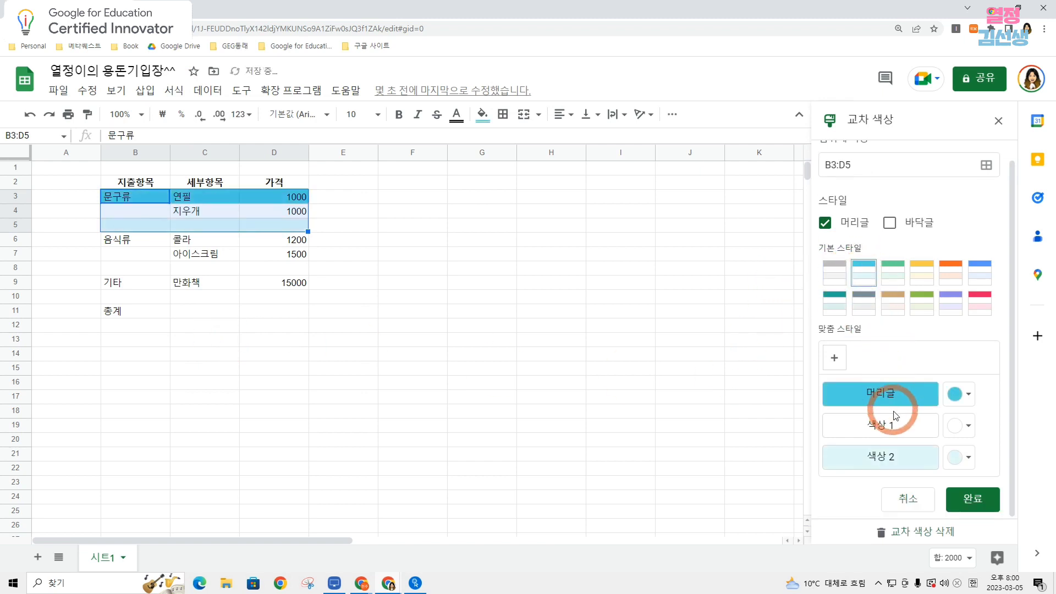
{"action": "left_click", "coordinate": [973, 499]}
{"action": "left_click", "coordinate": [495, 310]}
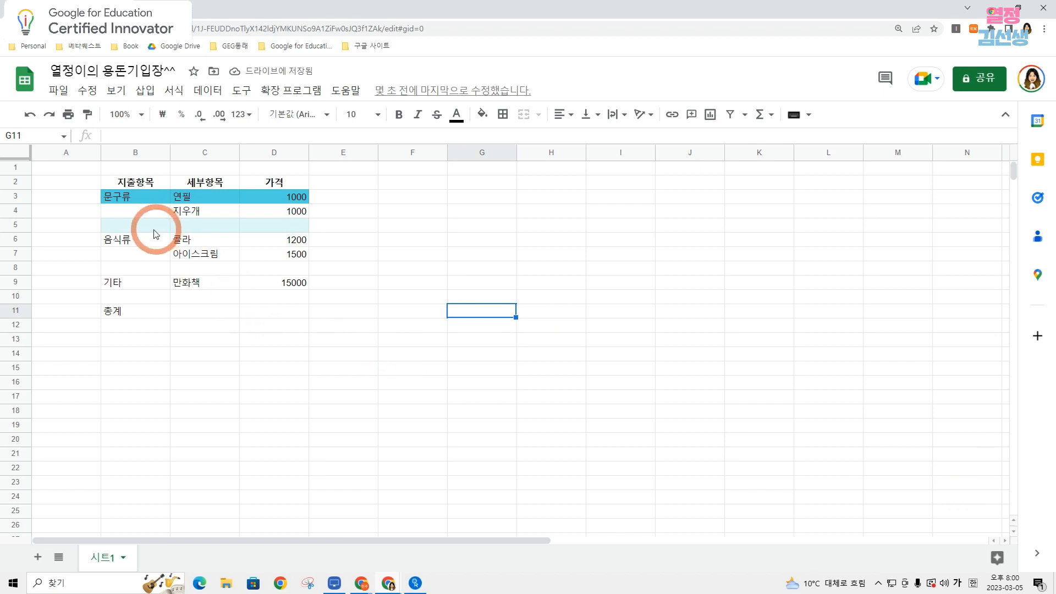
Apply alternating colours with the green default style and a header row to the 음식류 block B6:D8.
{"action": "left_click_drag", "start_coordinate": [138, 241], "coordinate": [280, 270]}
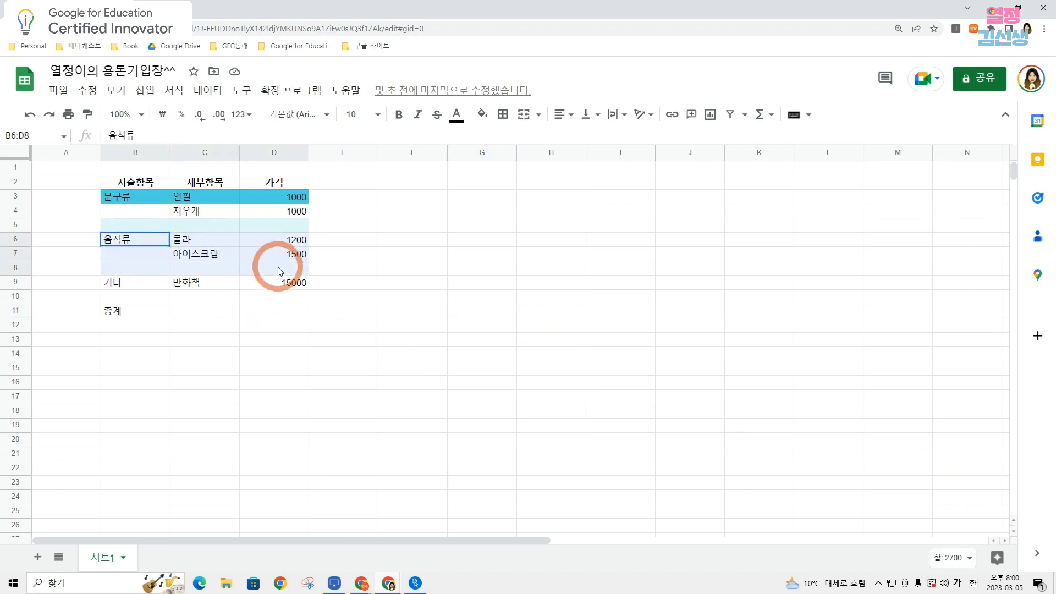
{"action": "left_click", "coordinate": [173, 94]}
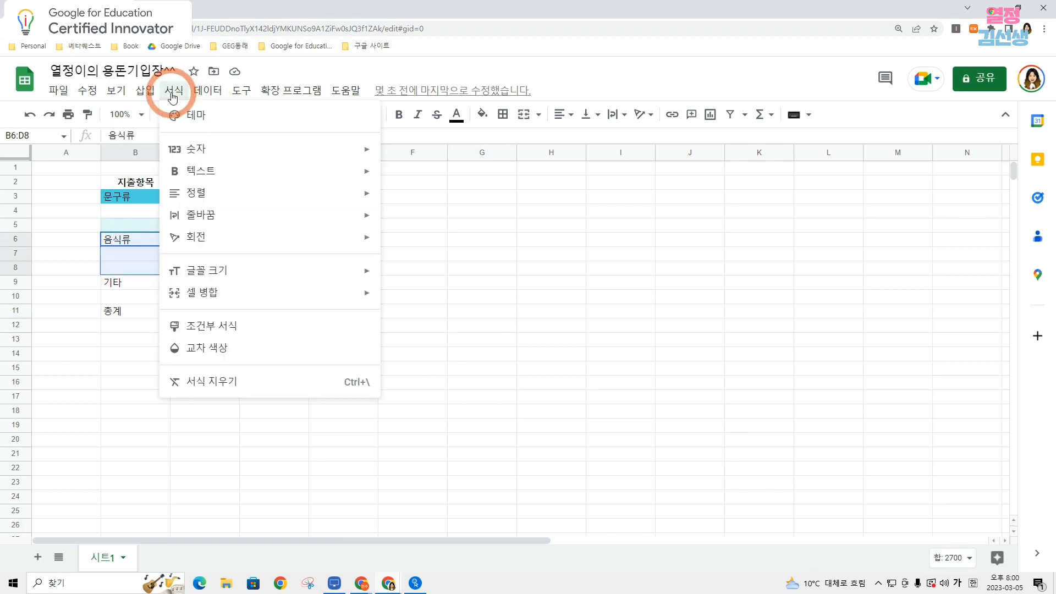
{"action": "left_click", "coordinate": [237, 347]}
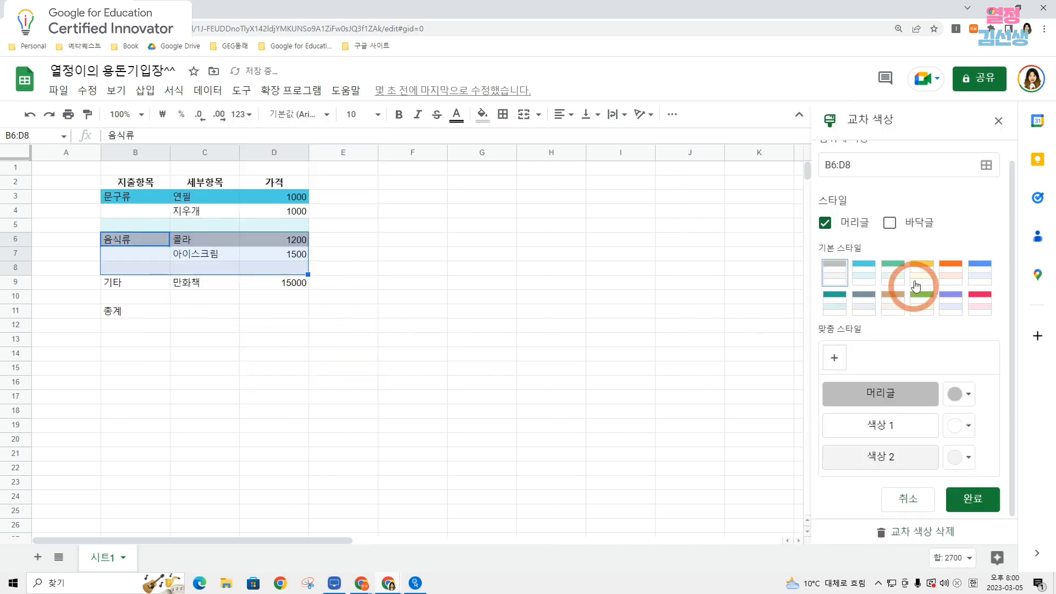
{"action": "left_click", "coordinate": [893, 275]}
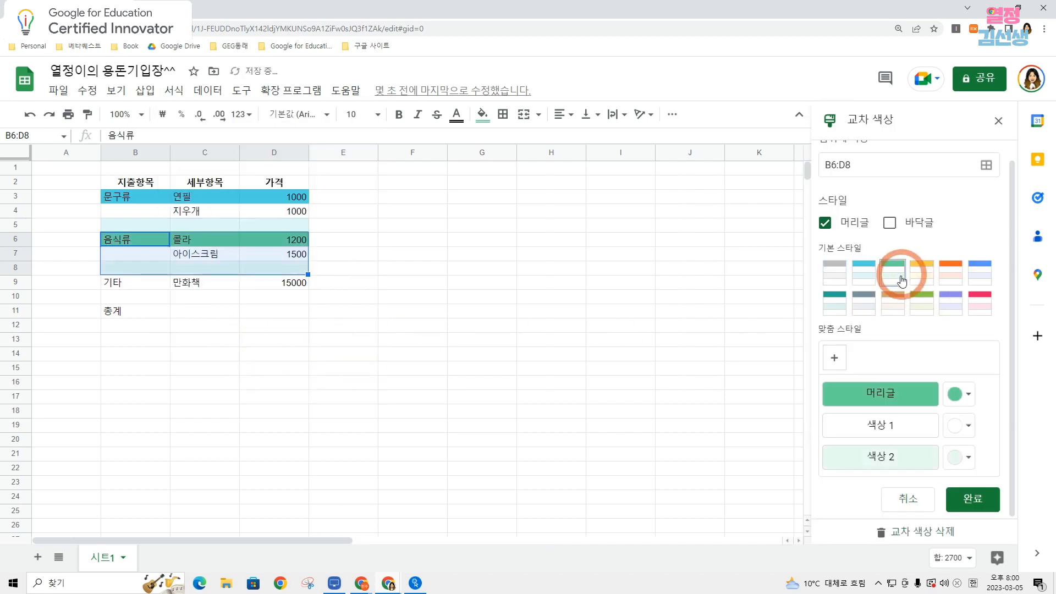
{"action": "left_click", "coordinate": [984, 500]}
{"action": "left_click", "coordinate": [478, 396]}
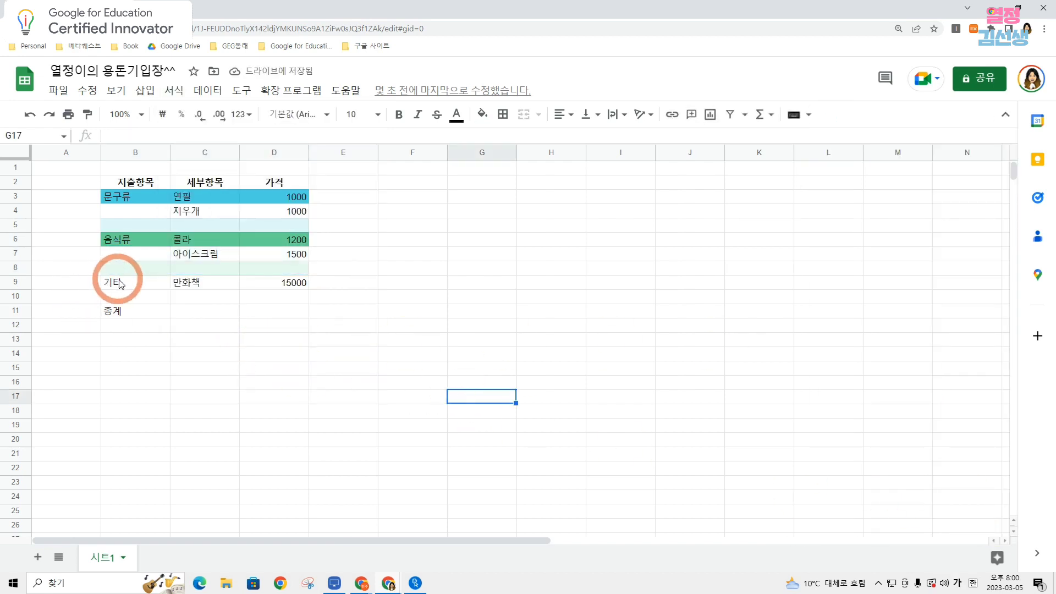
Apply alternating colours with the yellow default style and a header row to the 기타 block B9:D10.
{"action": "left_click_drag", "start_coordinate": [121, 284], "coordinate": [279, 293]}
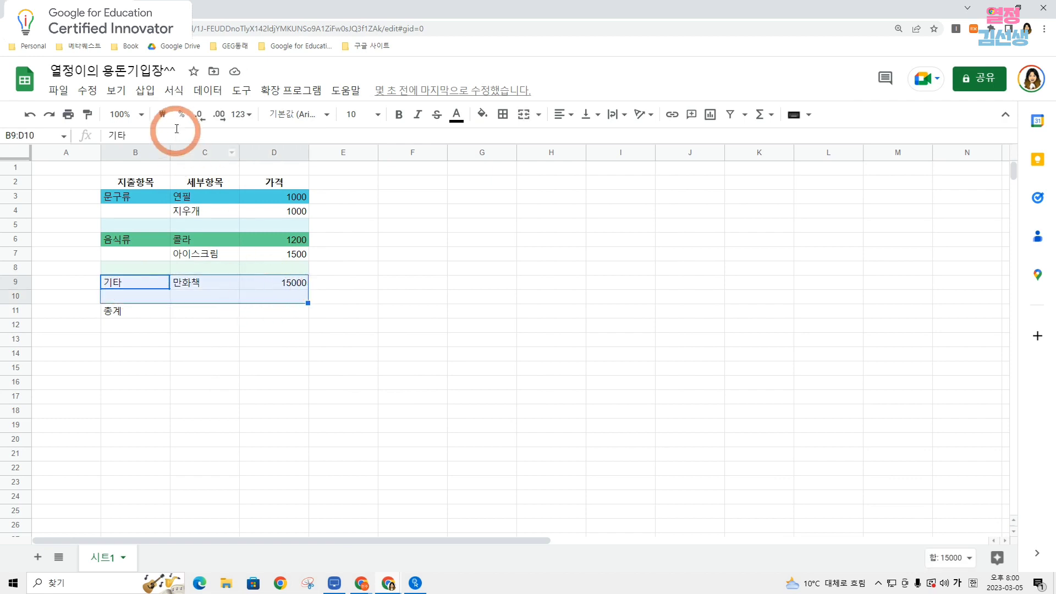
{"action": "left_click", "coordinate": [174, 90]}
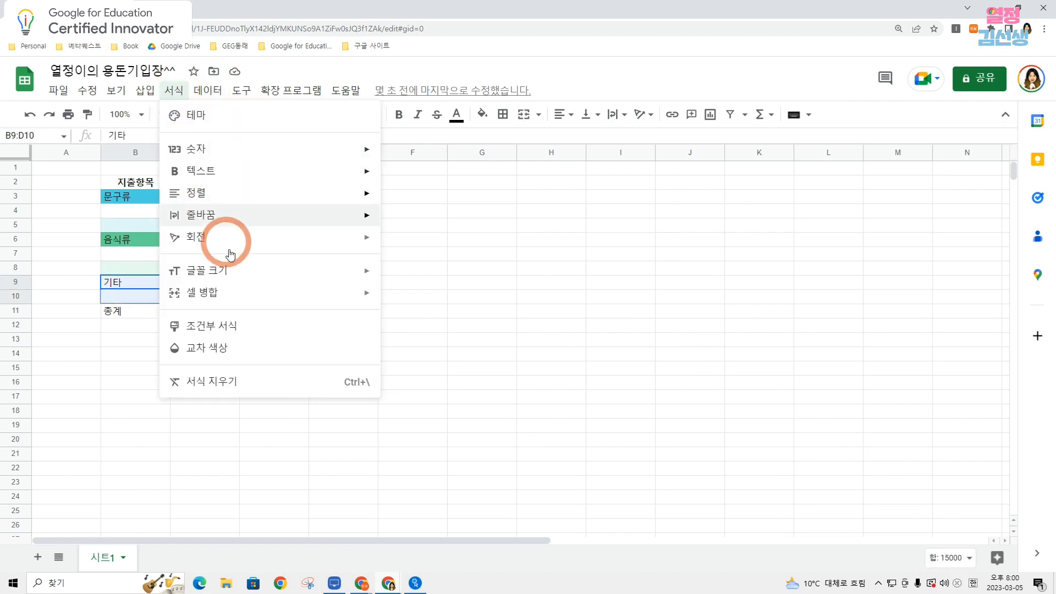
{"action": "left_click", "coordinate": [250, 413]}
{"action": "left_click", "coordinate": [928, 278]}
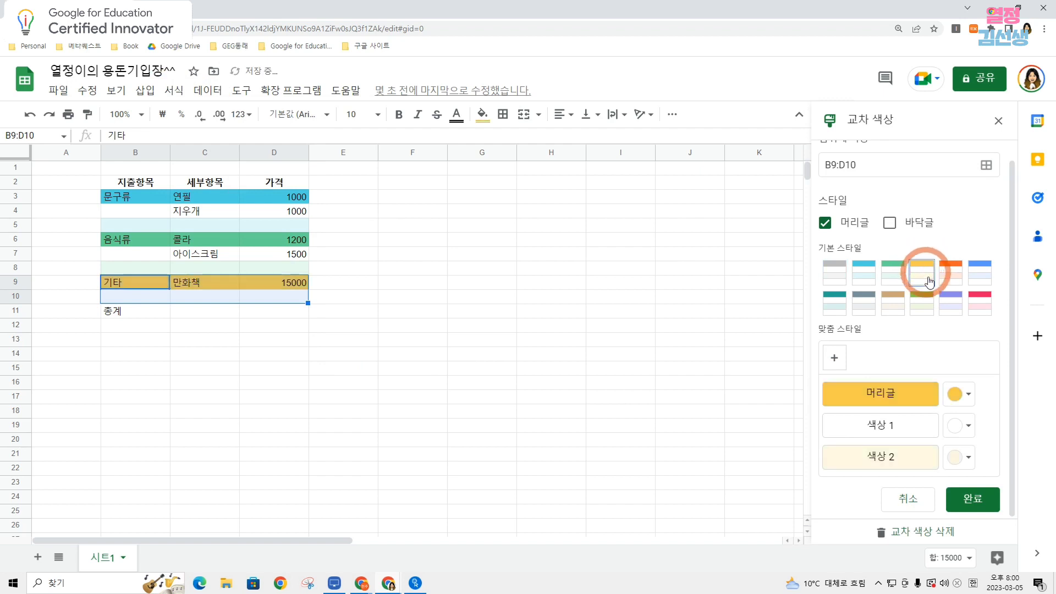
{"action": "left_click", "coordinate": [968, 497]}
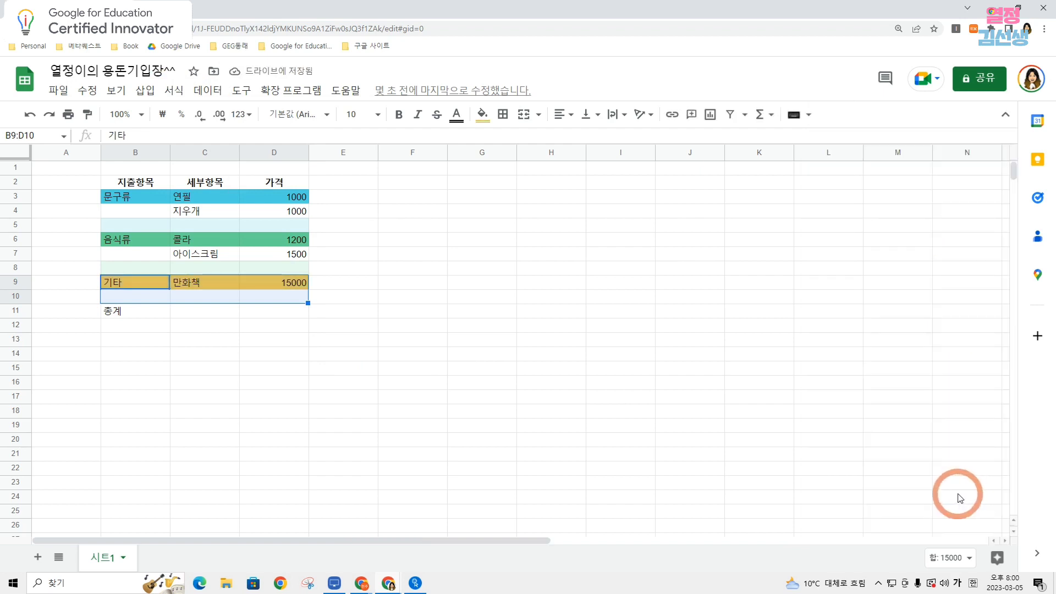
{"action": "left_click", "coordinate": [473, 368]}
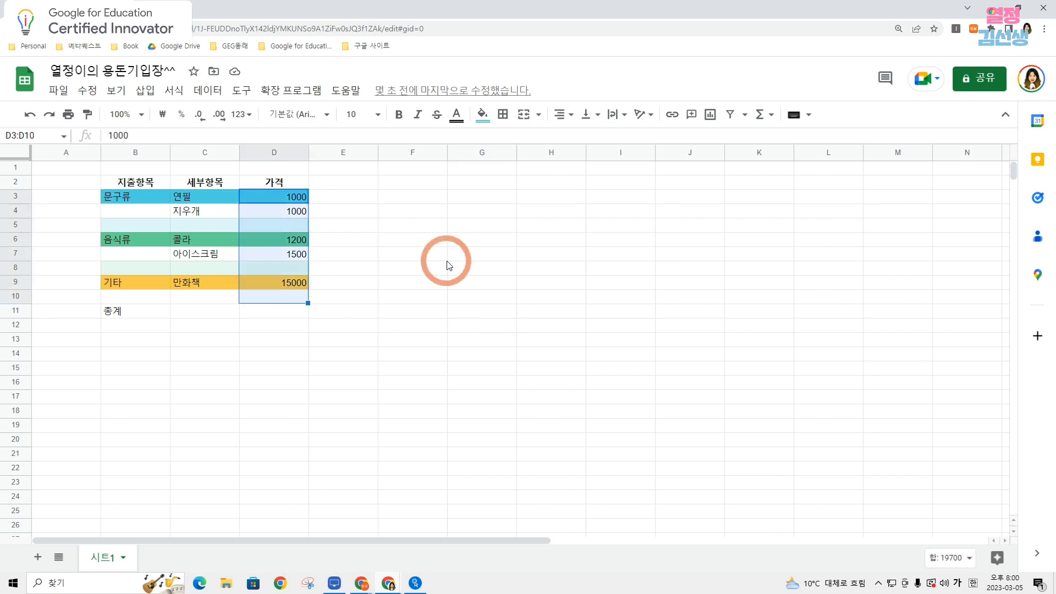
{"action": "left_click", "coordinate": [444, 258]}
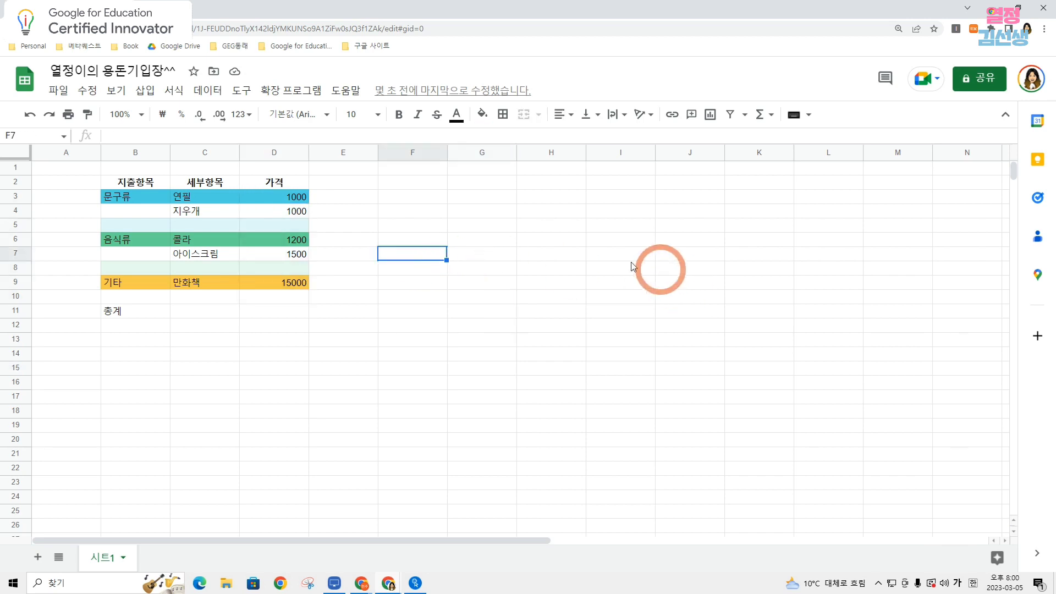
Format the prices in D3:D10 as rounded currency (통화 반올림됨).
{"action": "left_click", "coordinate": [286, 199]}
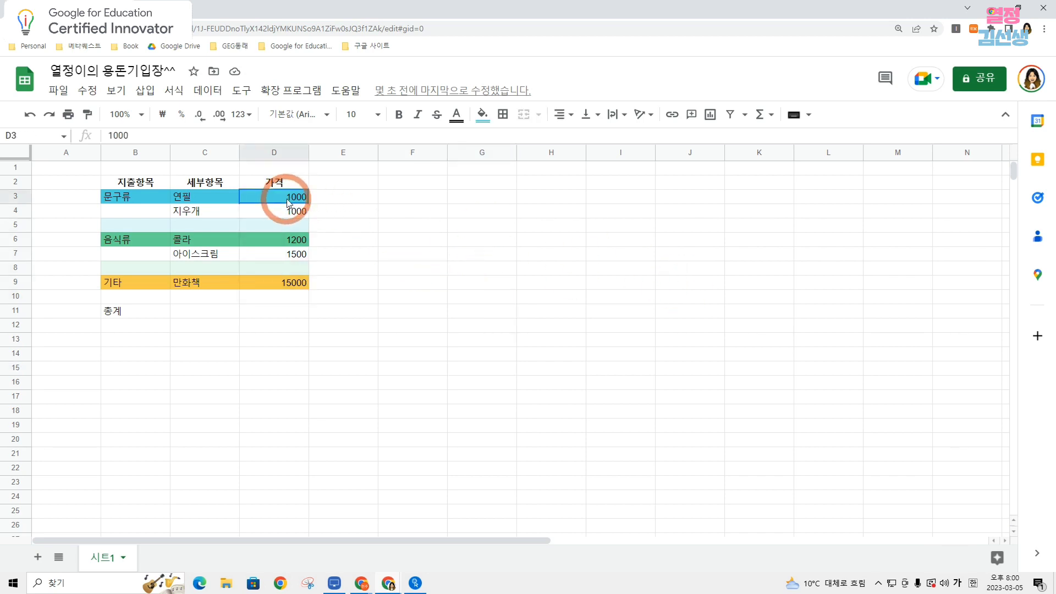
{"action": "left_click_drag", "start_coordinate": [287, 203], "coordinate": [284, 301]}
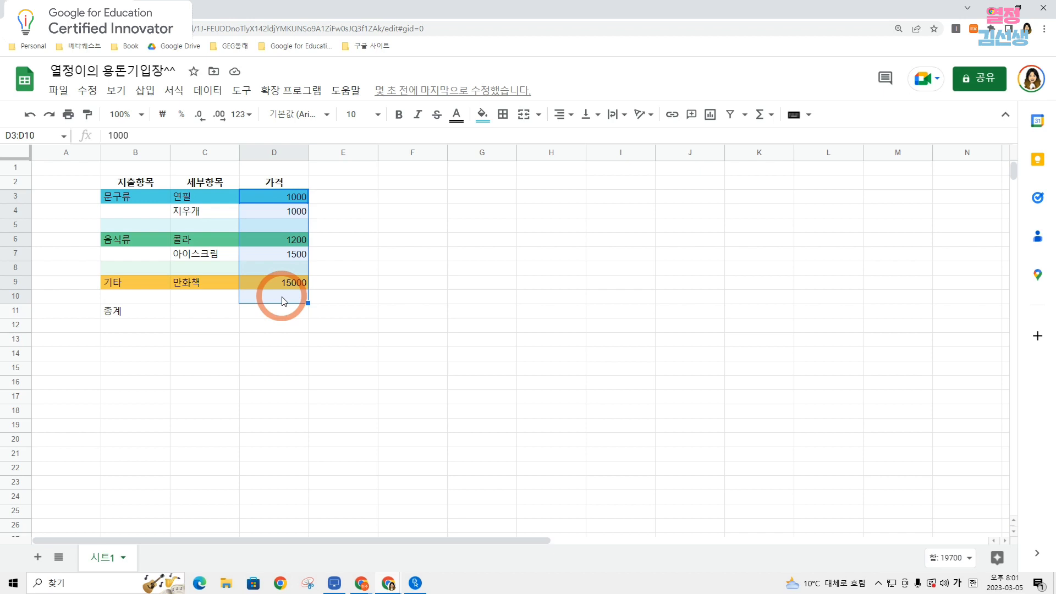
{"action": "left_click", "coordinate": [173, 91]}
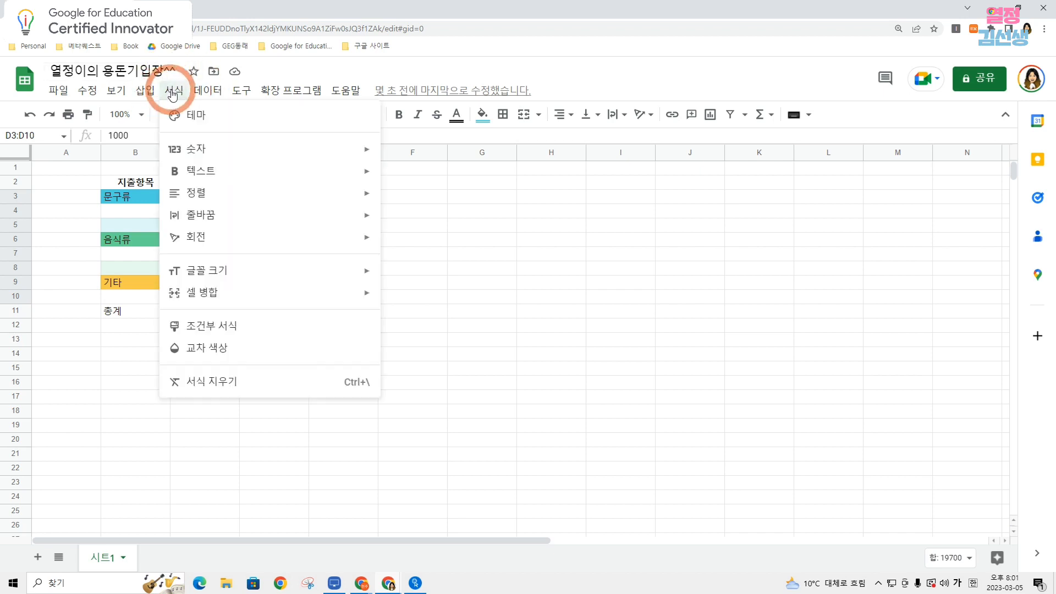
{"action": "mouse_move", "coordinate": [249, 155]}
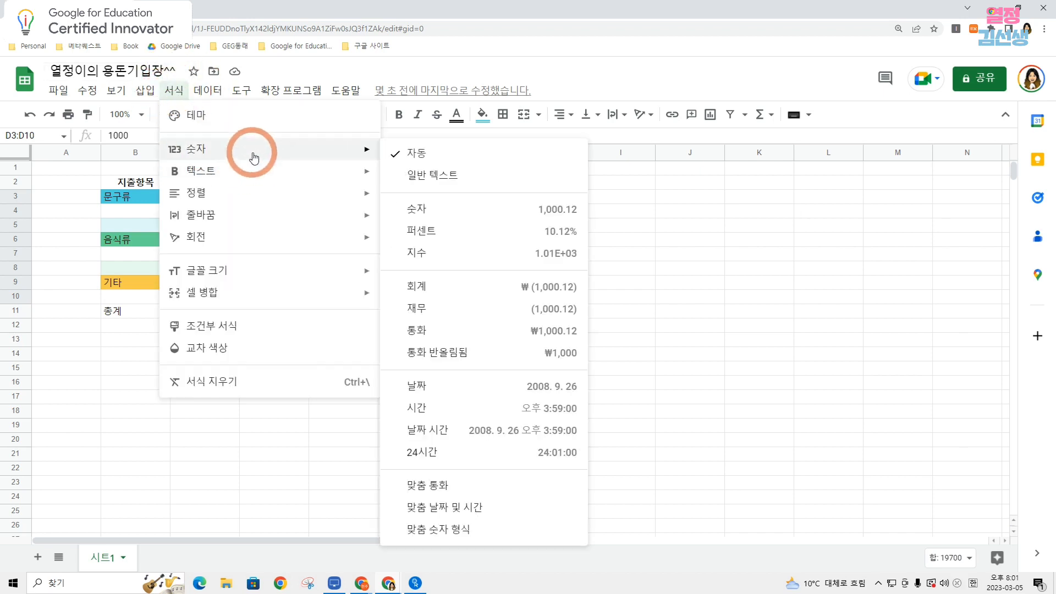
{"action": "left_click", "coordinate": [451, 359]}
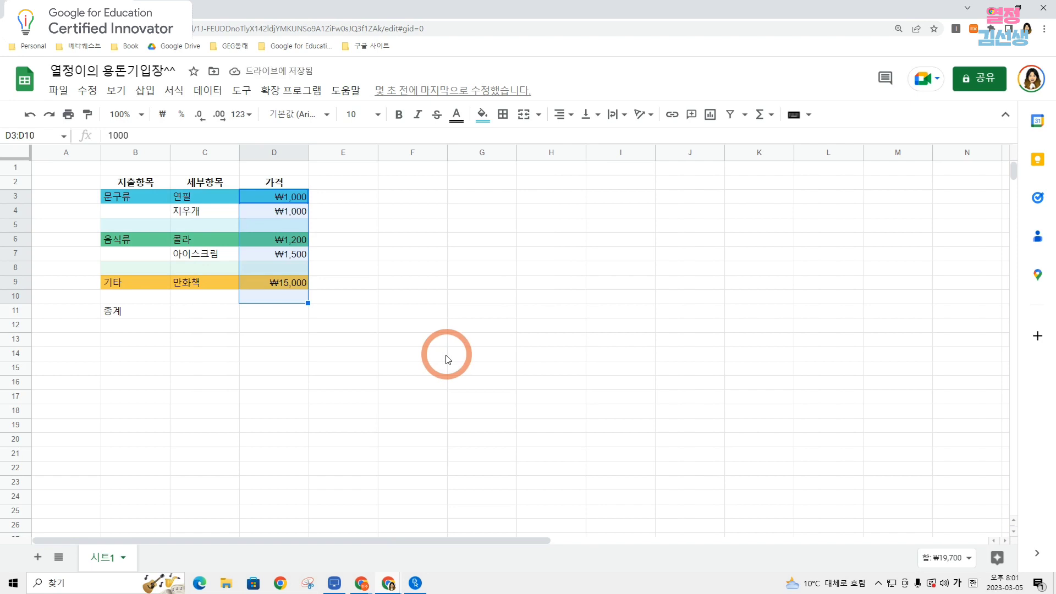
{"action": "left_click", "coordinate": [555, 372]}
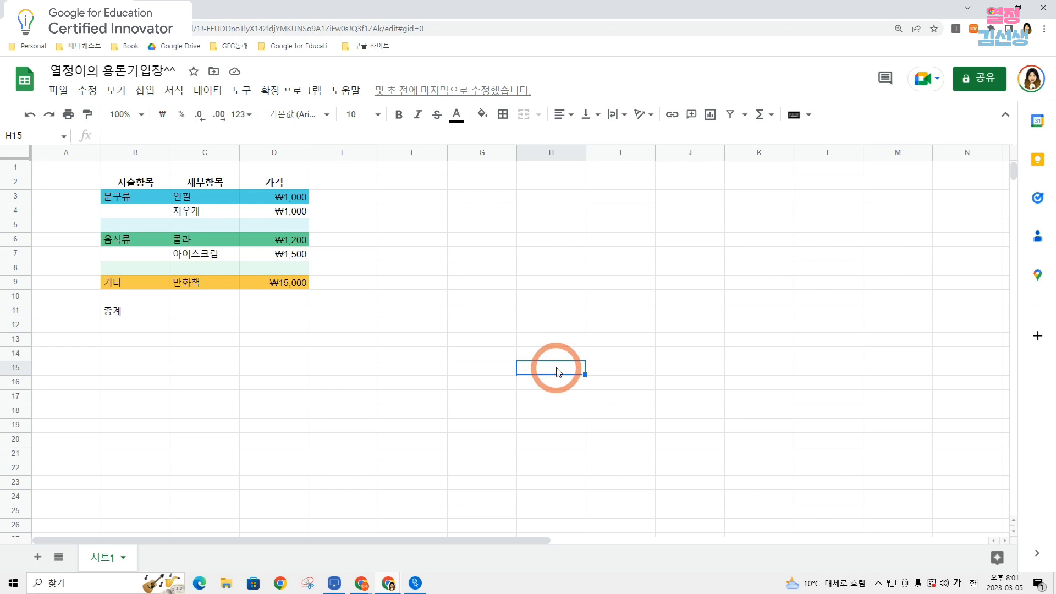
Insert a SUM function in D5 that subtotals the 문구류 prices in D3:D4.
{"action": "left_click", "coordinate": [275, 225]}
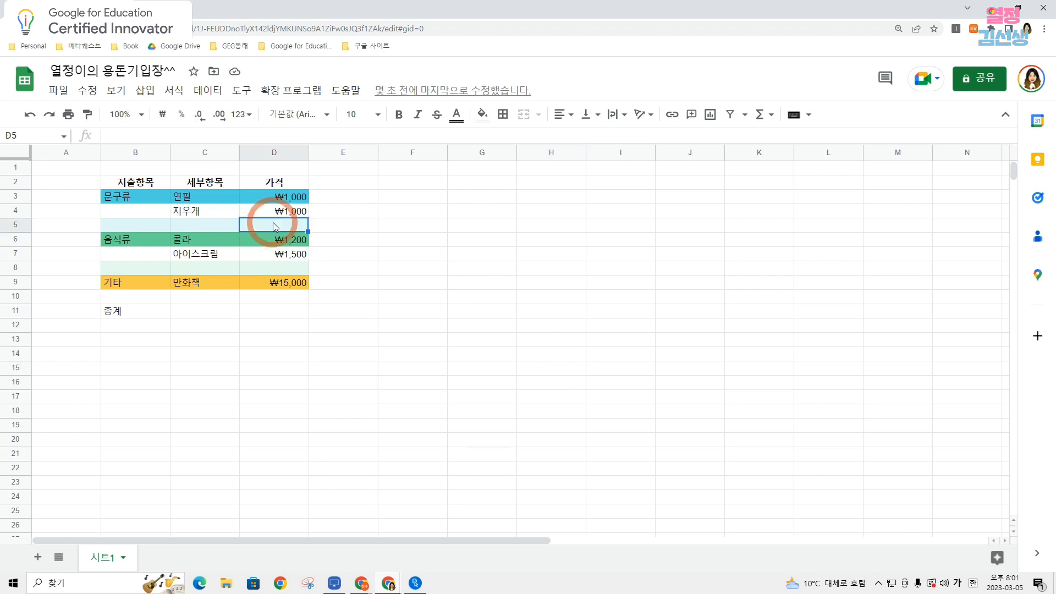
{"action": "left_click", "coordinate": [145, 90]}
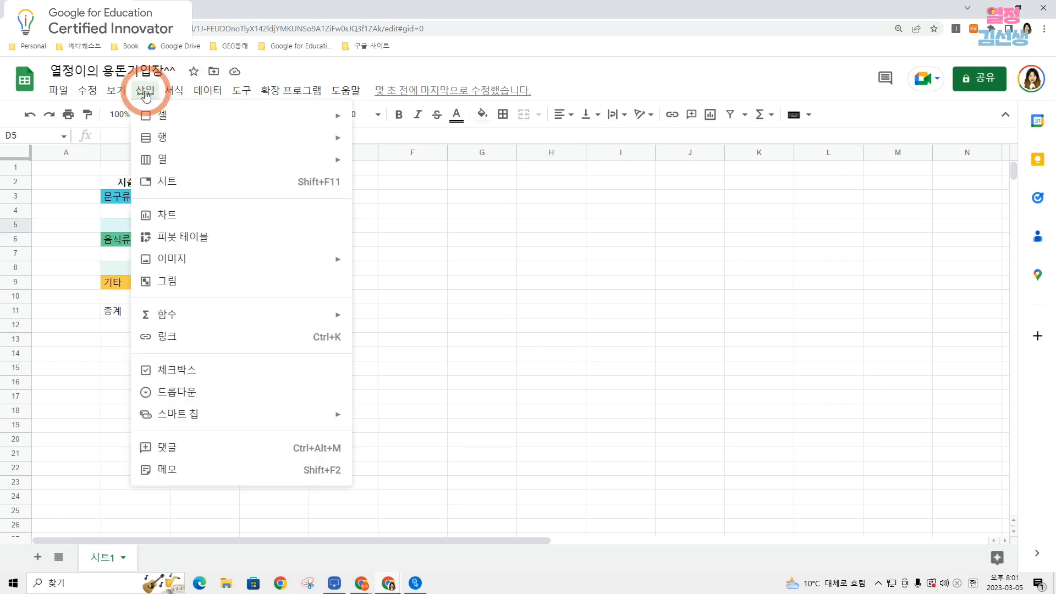
{"action": "mouse_move", "coordinate": [259, 313]}
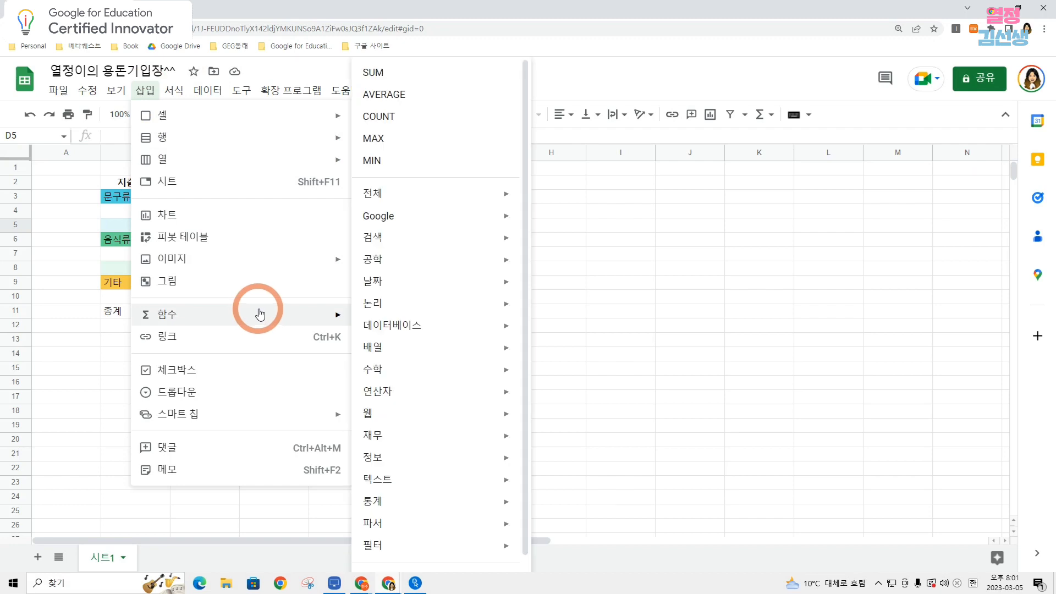
{"action": "left_click", "coordinate": [407, 85]}
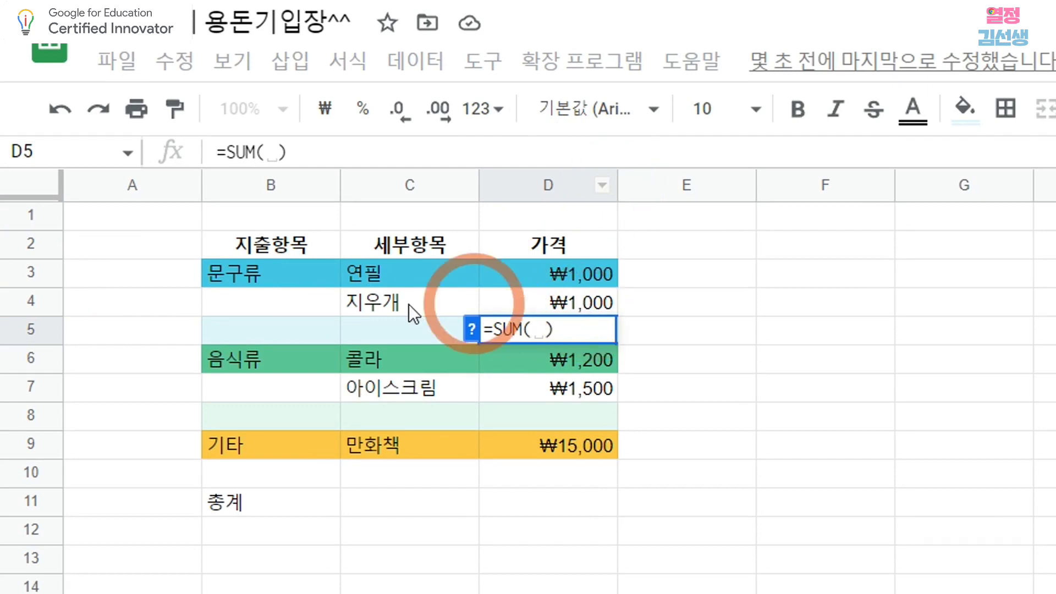
{"action": "mouse_move", "coordinate": [542, 333]}
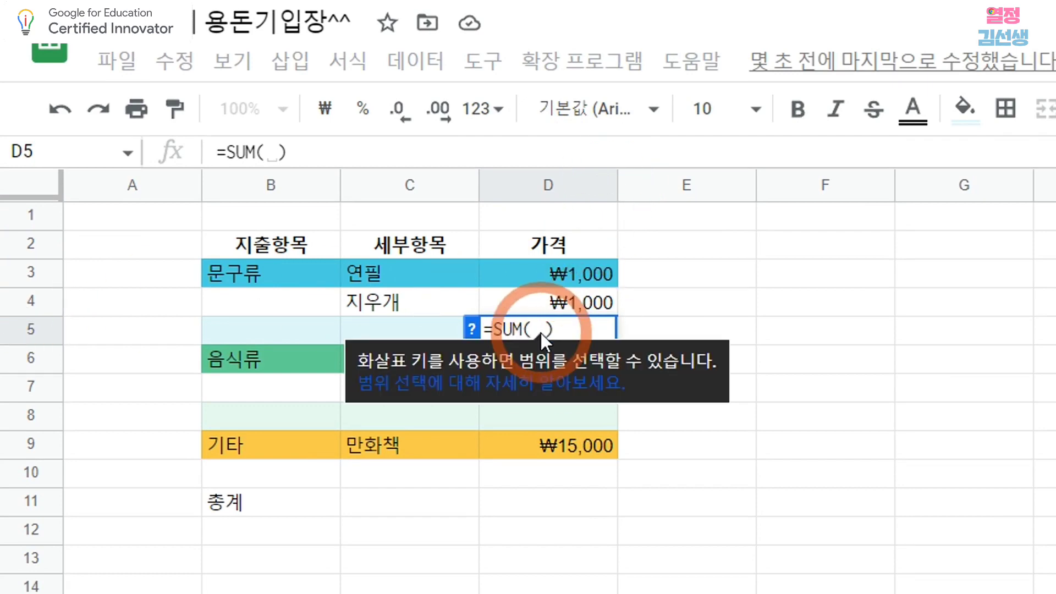
{"action": "type", "text": "ㅇ"}
{"action": "key", "text": "BackSpace"}
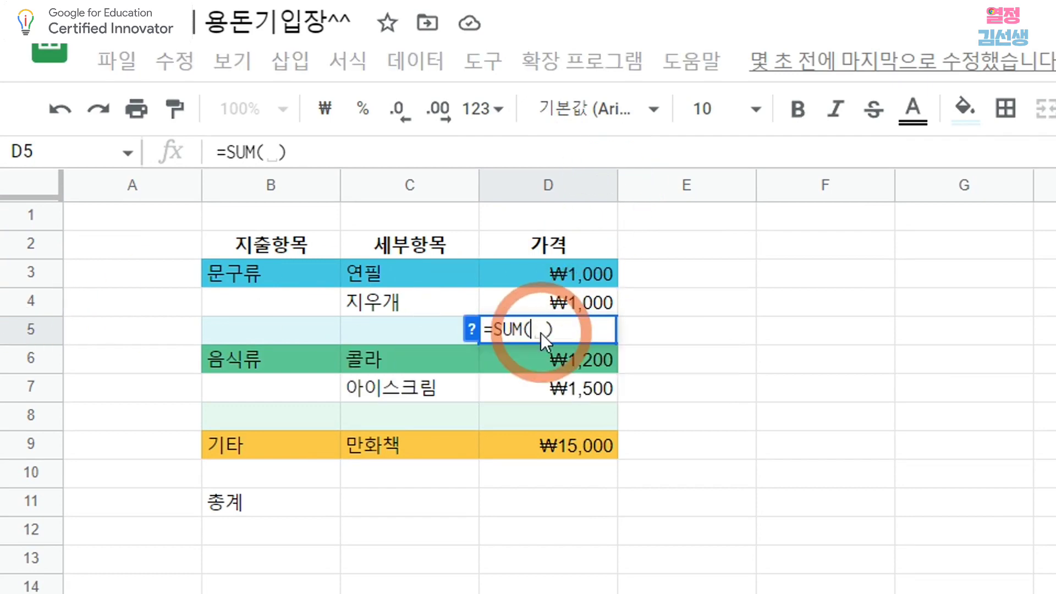
{"action": "type", "text": "d3"}
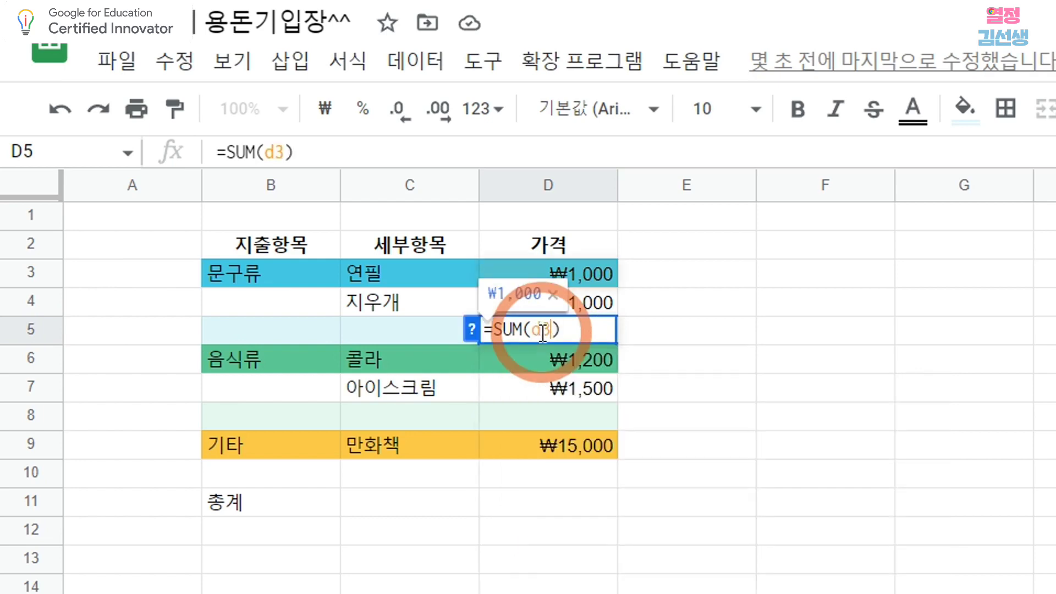
{"action": "type", "text": ":"}
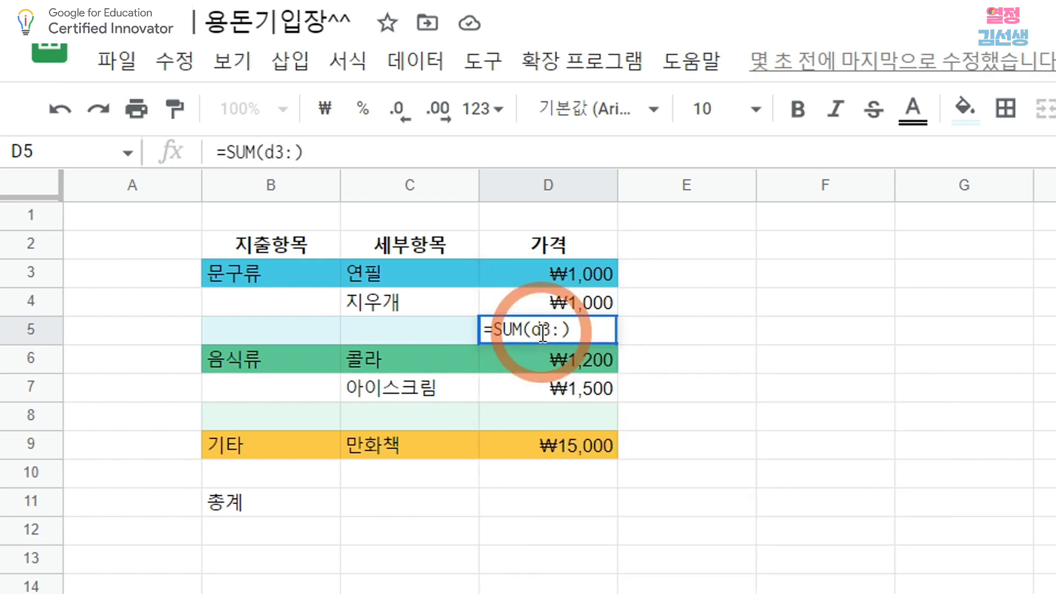
{"action": "type", "text": "df"}
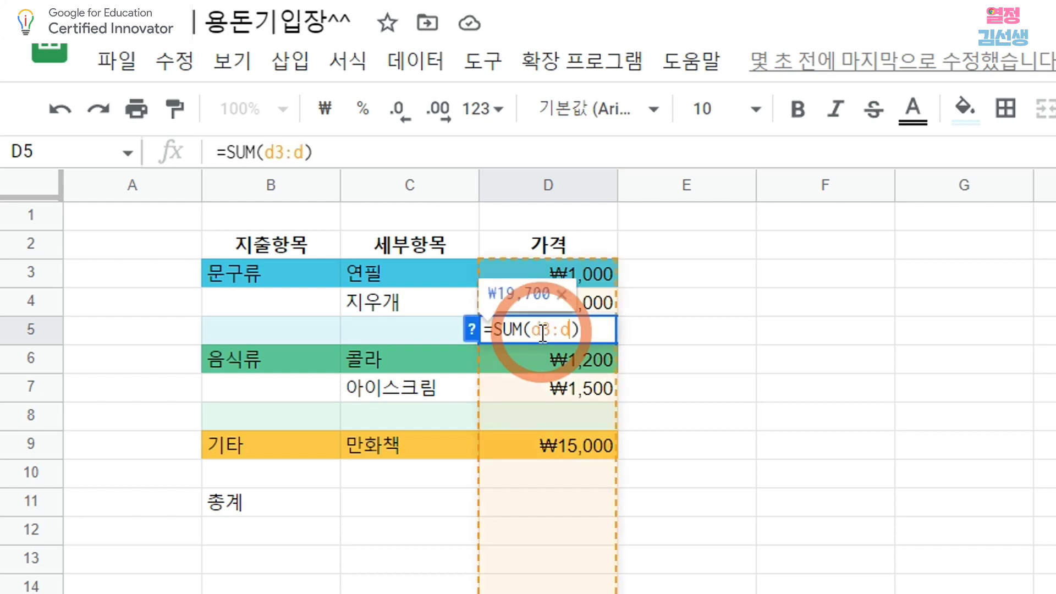
{"action": "key", "text": "BackSpace"}
{"action": "type", "text": "4"}
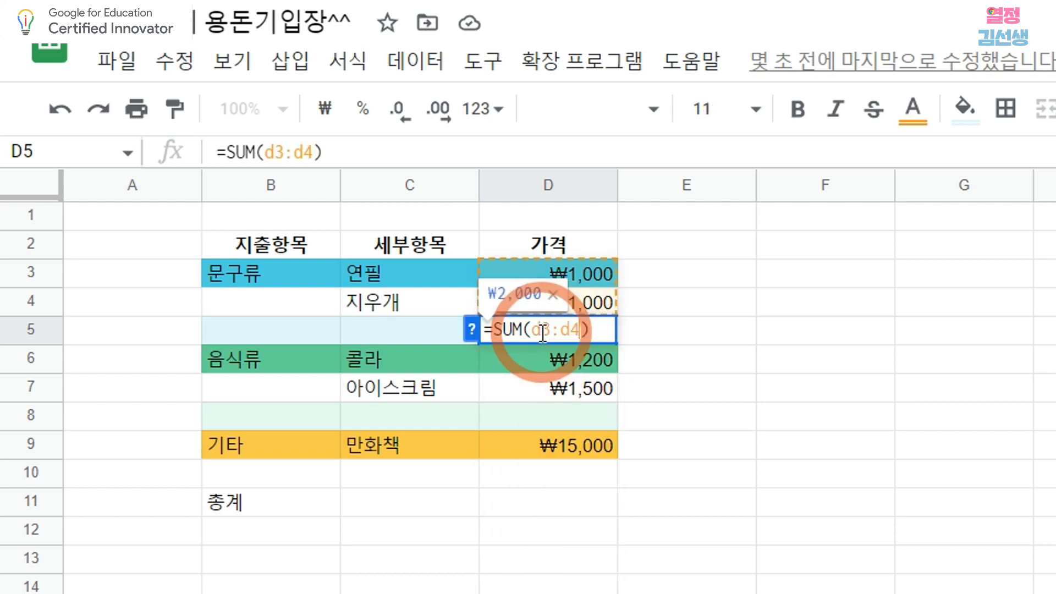
{"action": "left_click", "coordinate": [709, 331]}
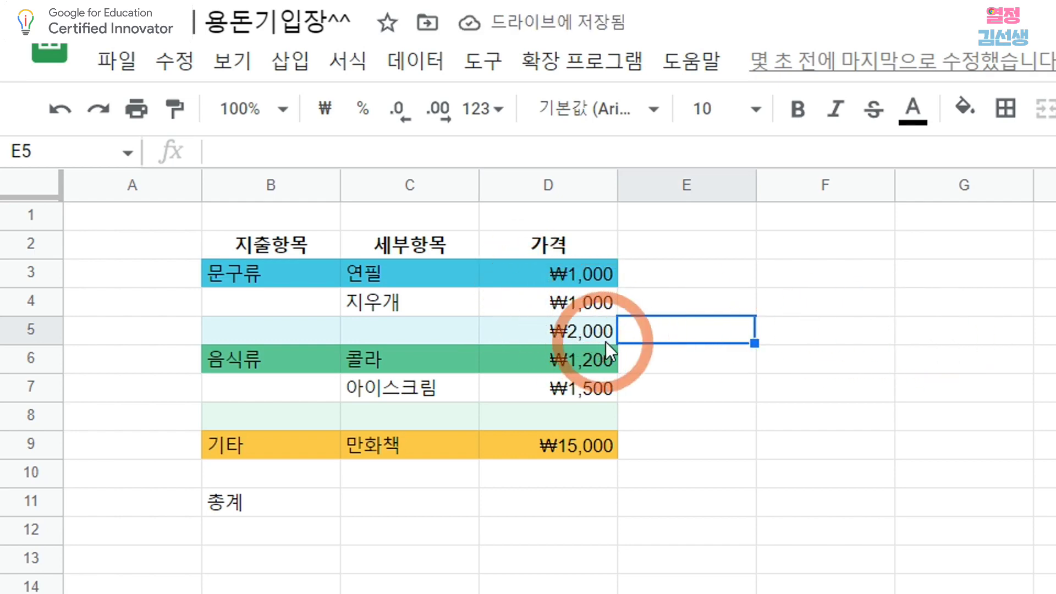
Insert a SUM function in D8 that subtotals the 음식류 prices in D6:D7.
{"action": "left_click", "coordinate": [564, 414]}
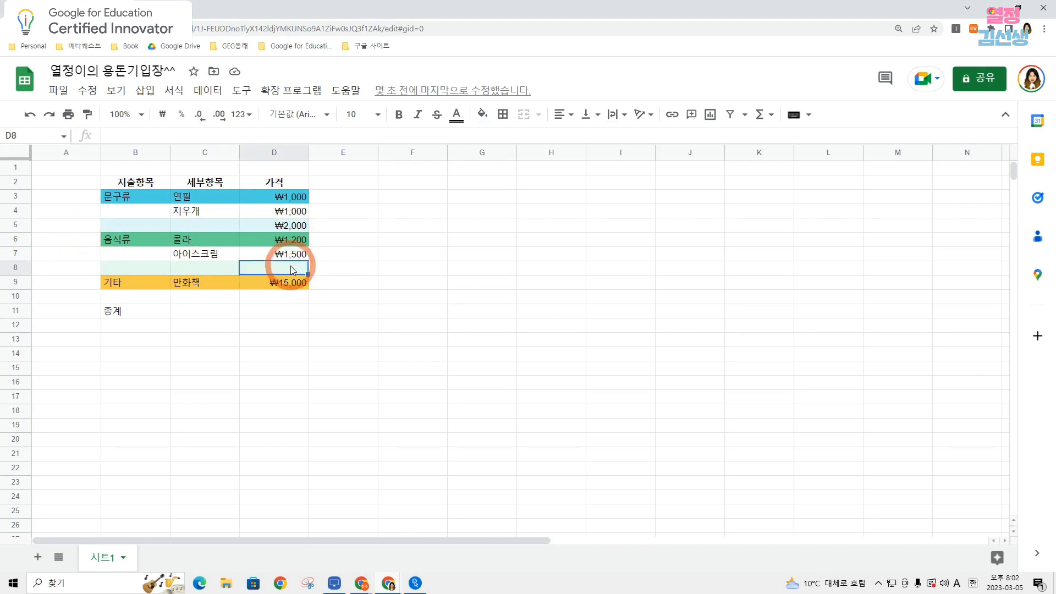
{"action": "left_click", "coordinate": [149, 93]}
{"action": "mouse_move", "coordinate": [204, 319]}
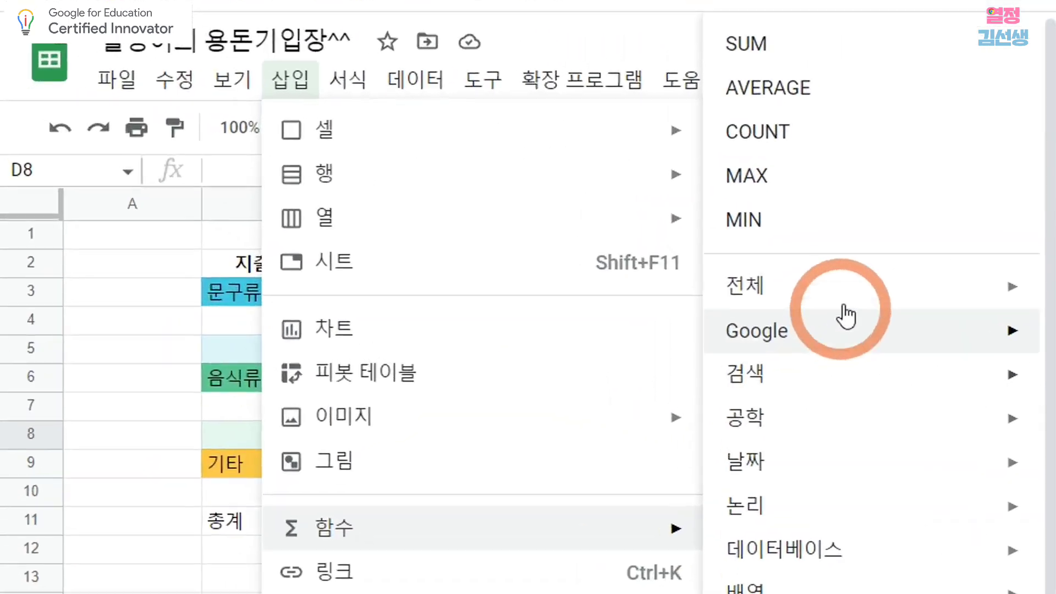
{"action": "left_click", "coordinate": [843, 55]}
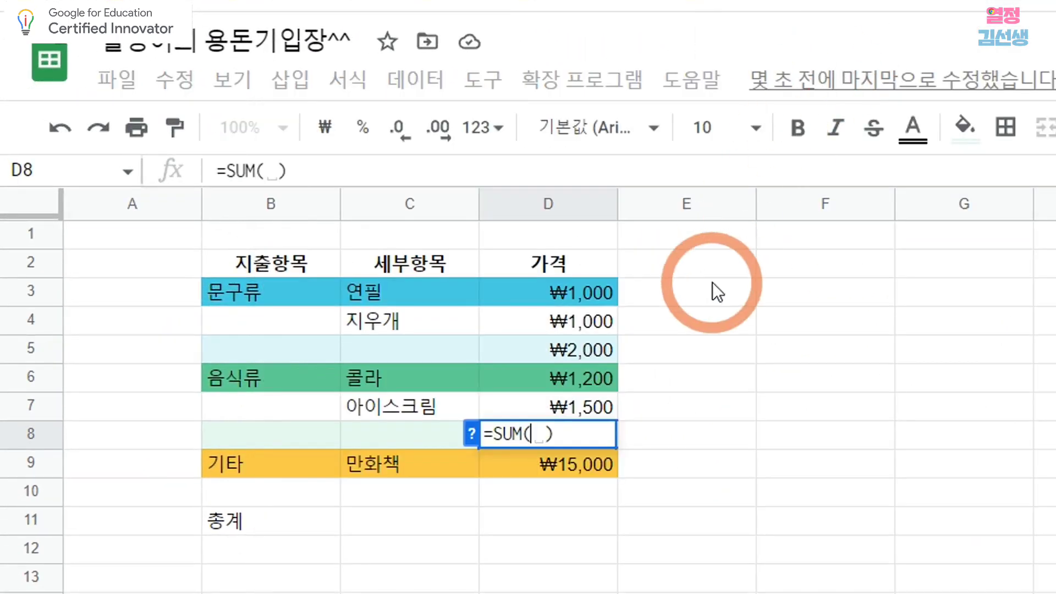
{"action": "type", "text": "d6:"}
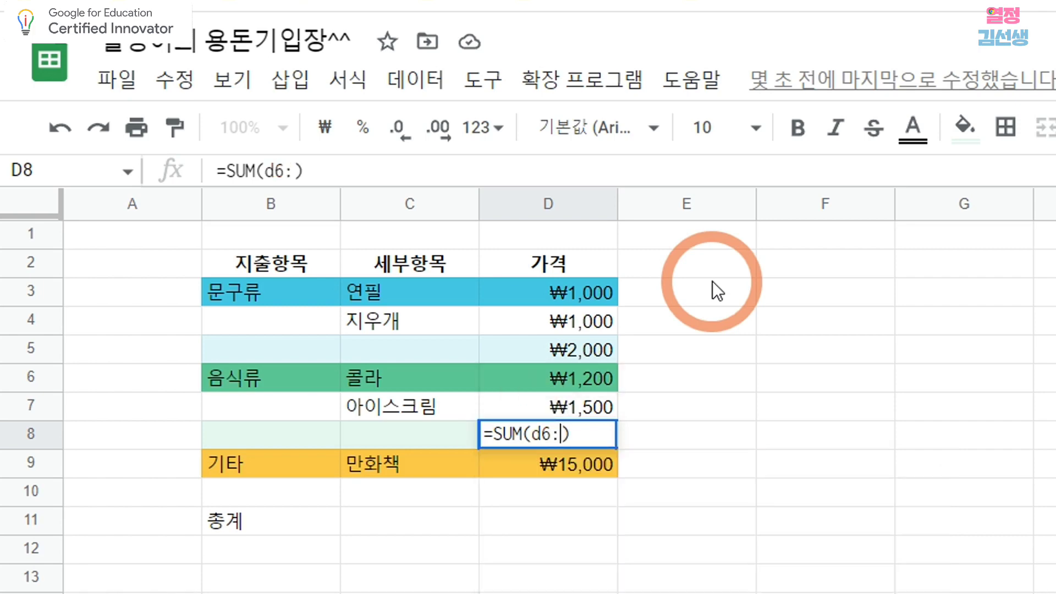
{"action": "type", "text": "d7"}
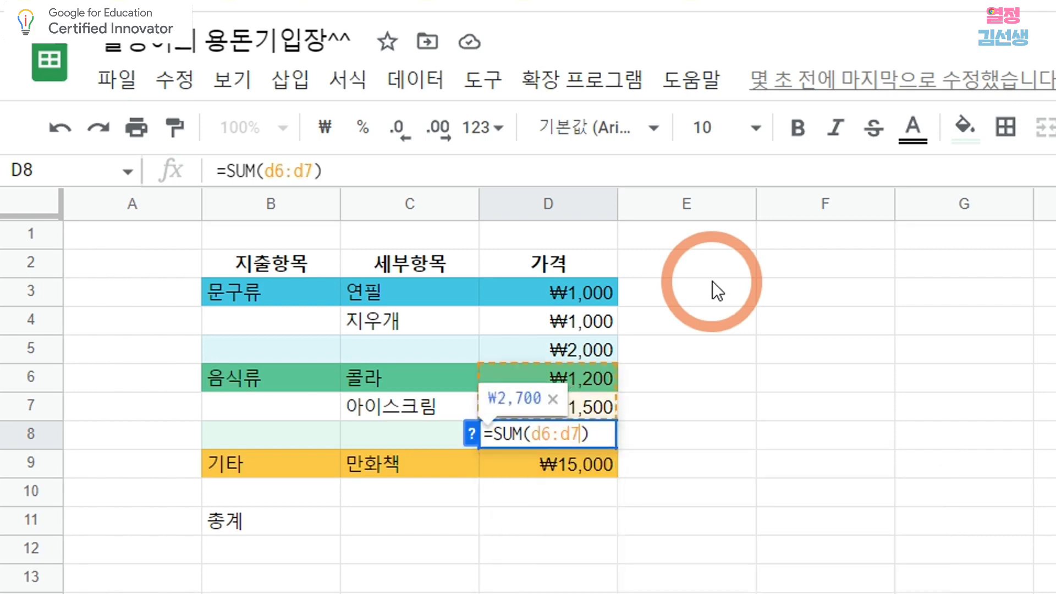
{"action": "left_click", "coordinate": [694, 435]}
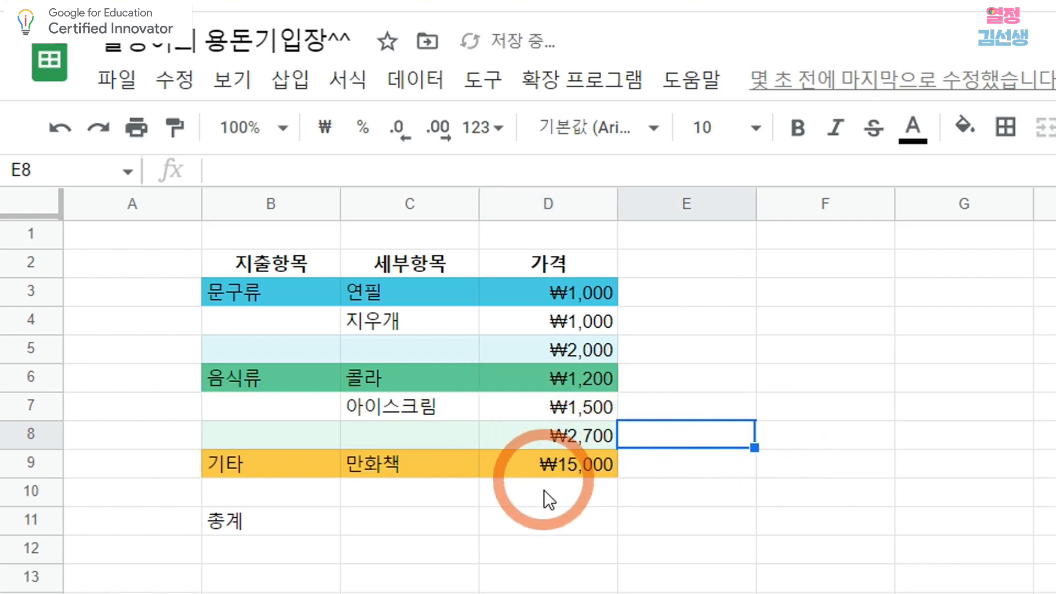
Insert a SUM function in D10 that takes the single 기타 price in D9.
{"action": "left_click", "coordinate": [572, 494]}
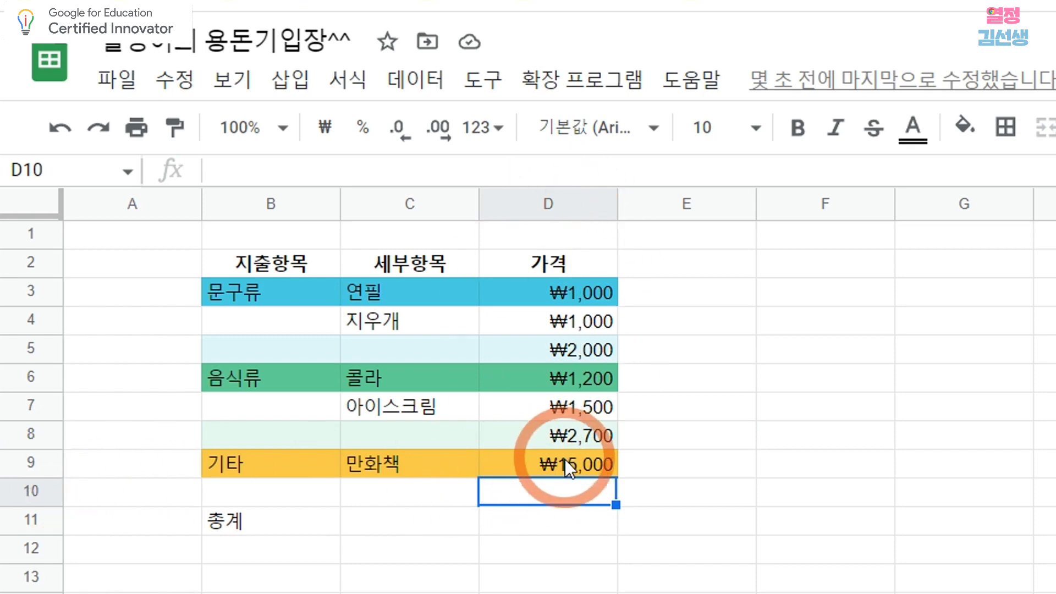
{"action": "left_click", "coordinate": [297, 80]}
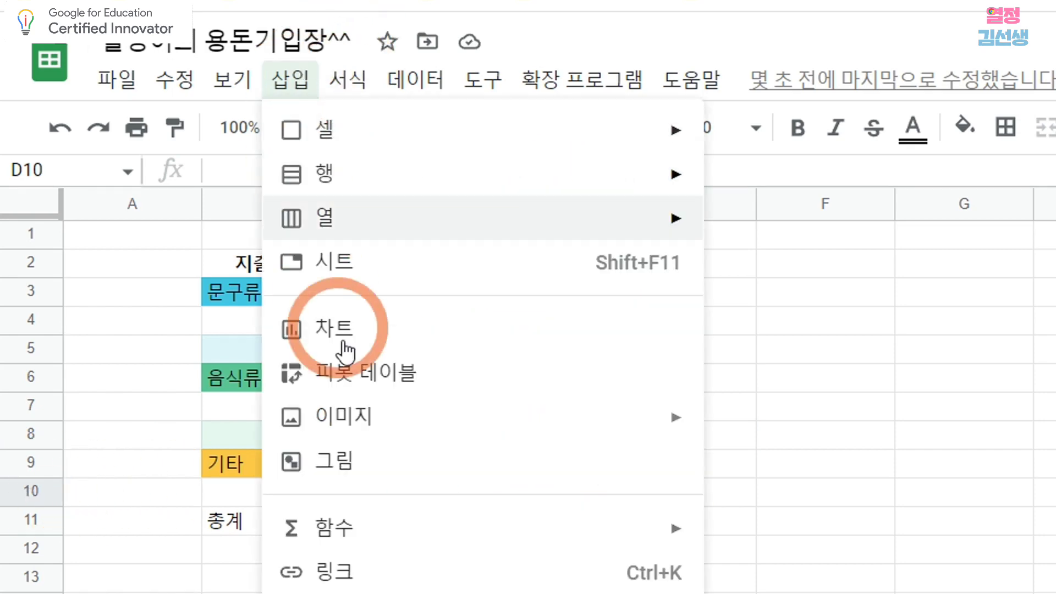
{"action": "mouse_move", "coordinate": [393, 533]}
{"action": "left_click", "coordinate": [742, 43]}
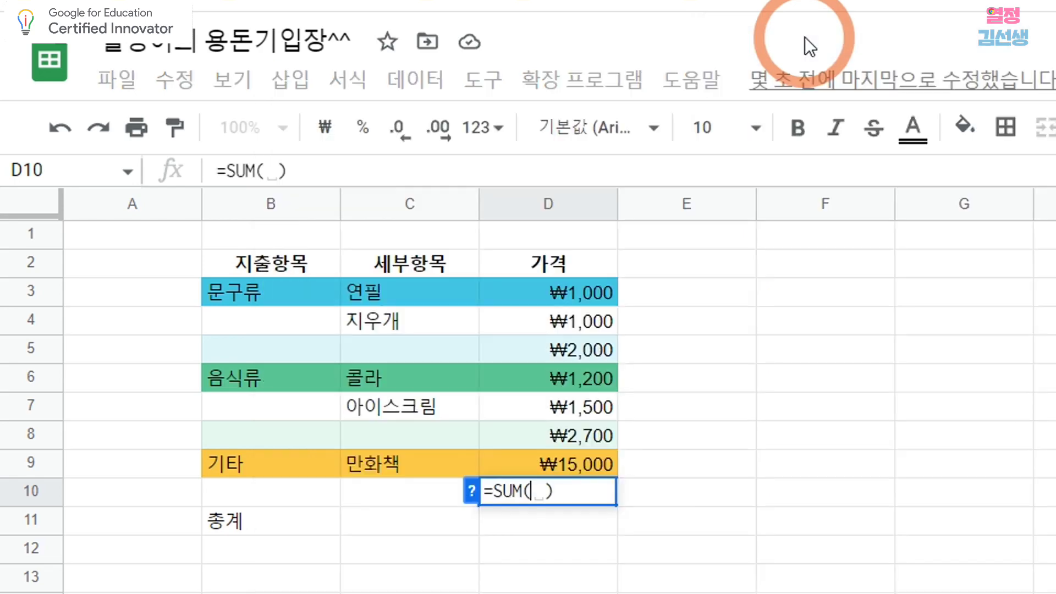
{"action": "type", "text": "d"}
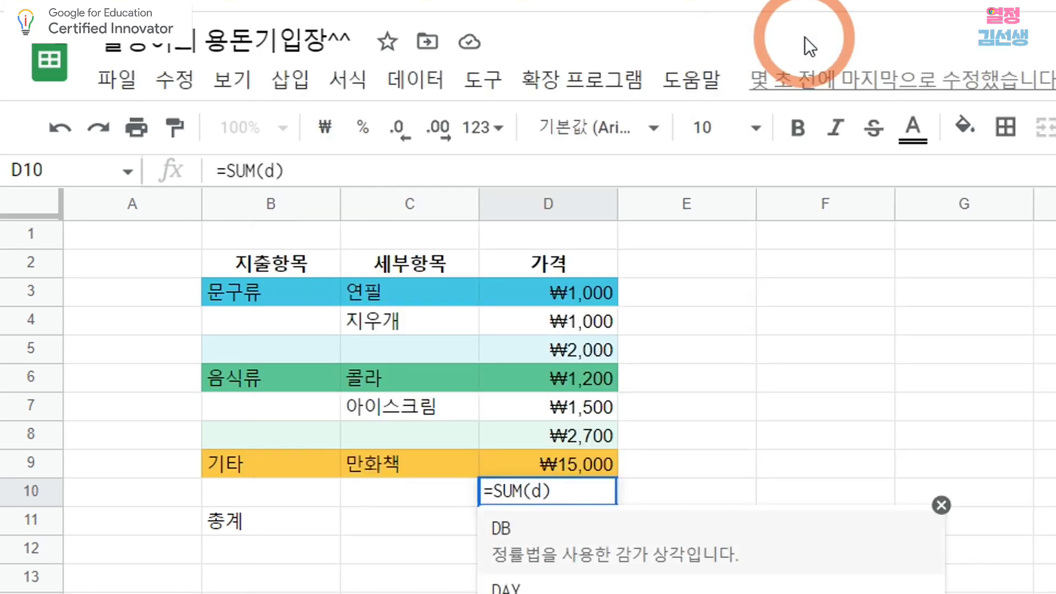
{"action": "type", "text": "9"}
{"action": "left_click", "coordinate": [715, 503]}
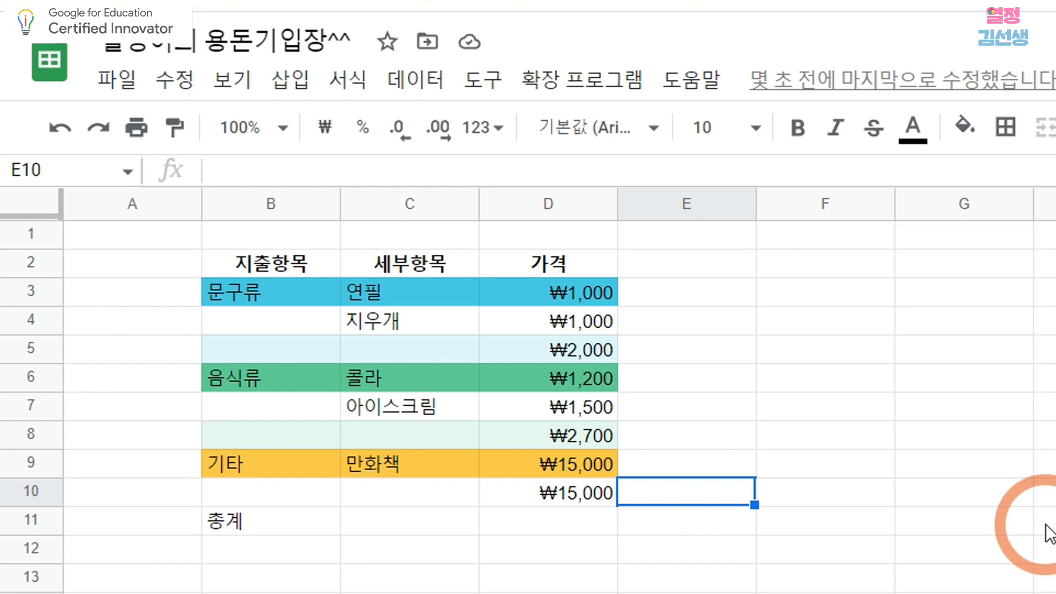
Insert a SUM function in D11 on the 총계 row that adds the subtotals D5, D8 and D10.
{"action": "left_click", "coordinate": [565, 527]}
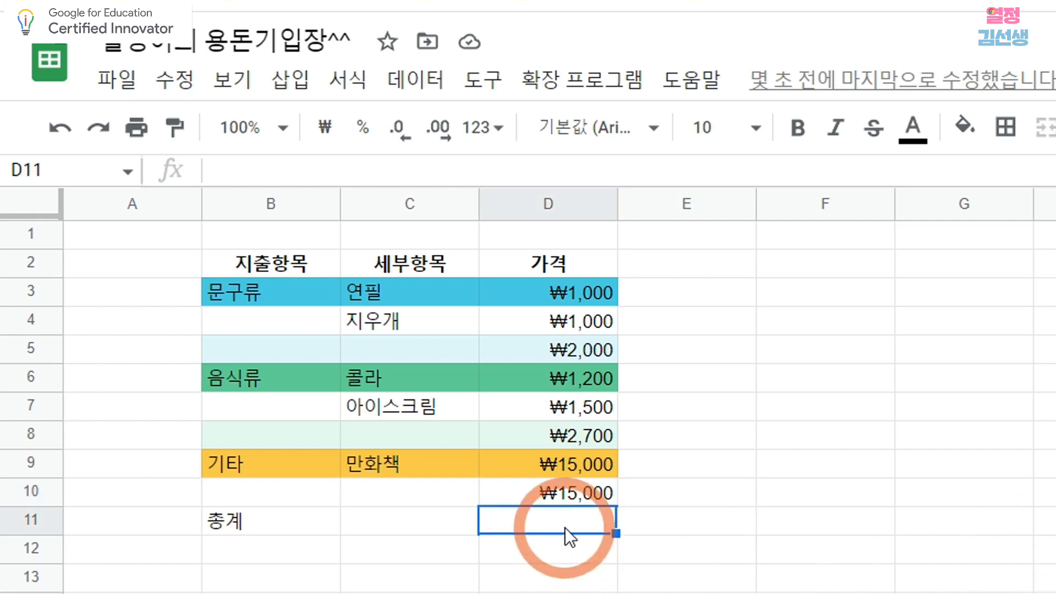
{"action": "left_click", "coordinate": [569, 351]}
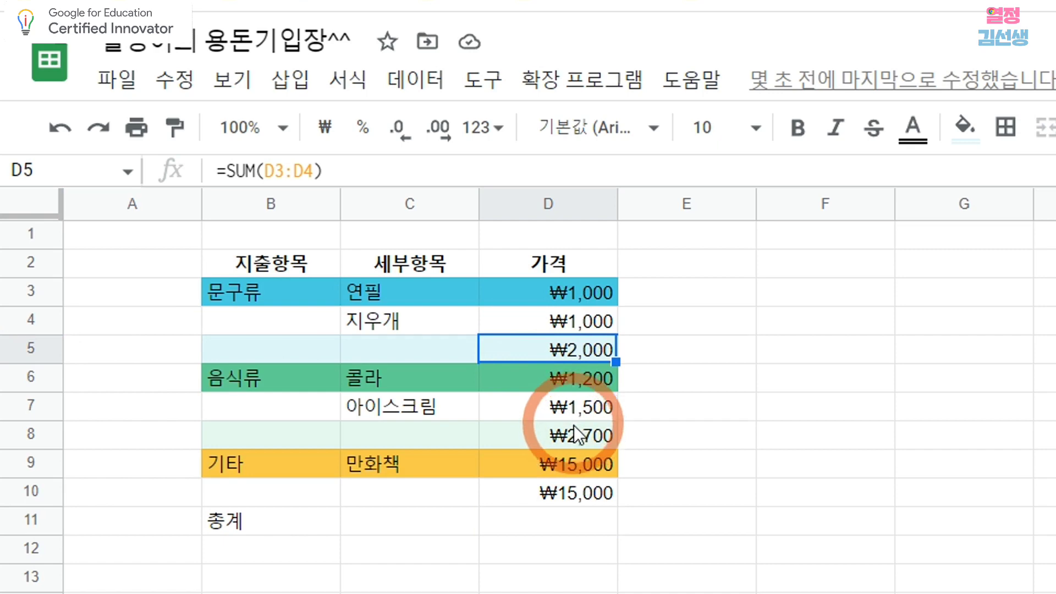
{"action": "left_click", "coordinate": [567, 441]}
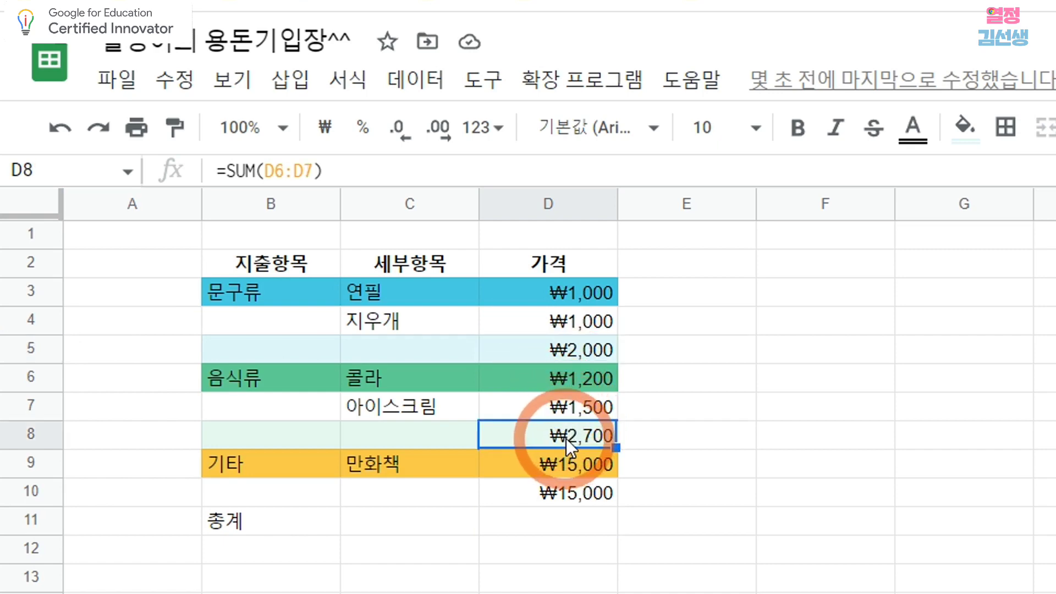
{"action": "left_click", "coordinate": [575, 493]}
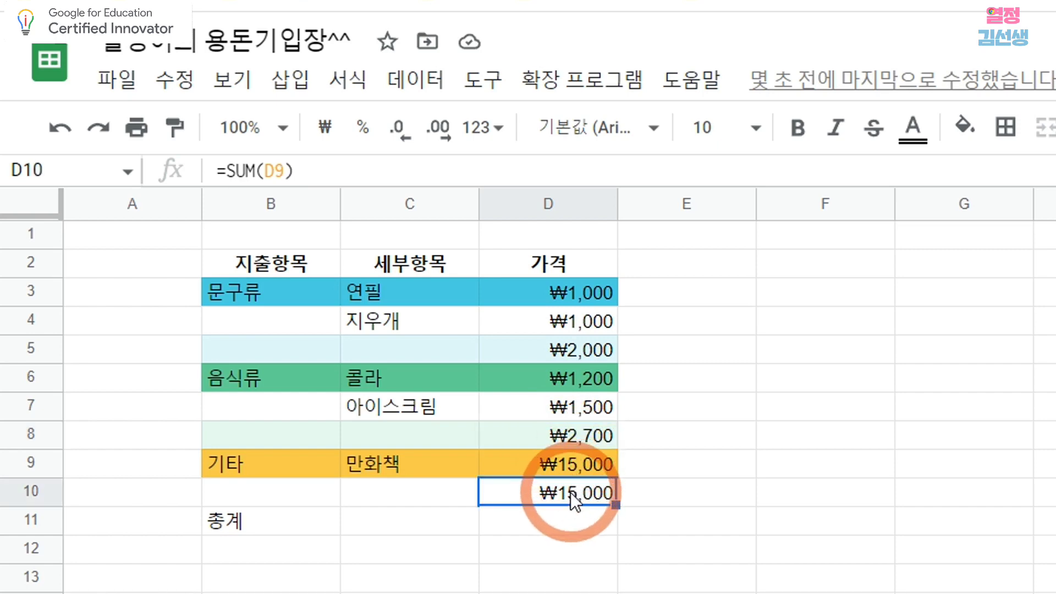
{"action": "left_click", "coordinate": [559, 524]}
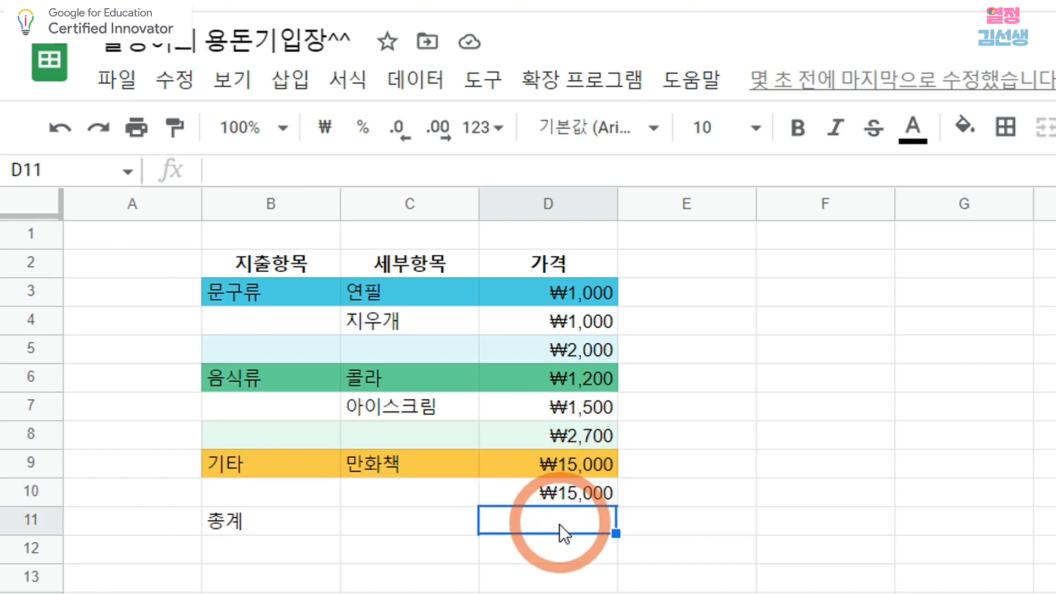
{"action": "left_click", "coordinate": [291, 82]}
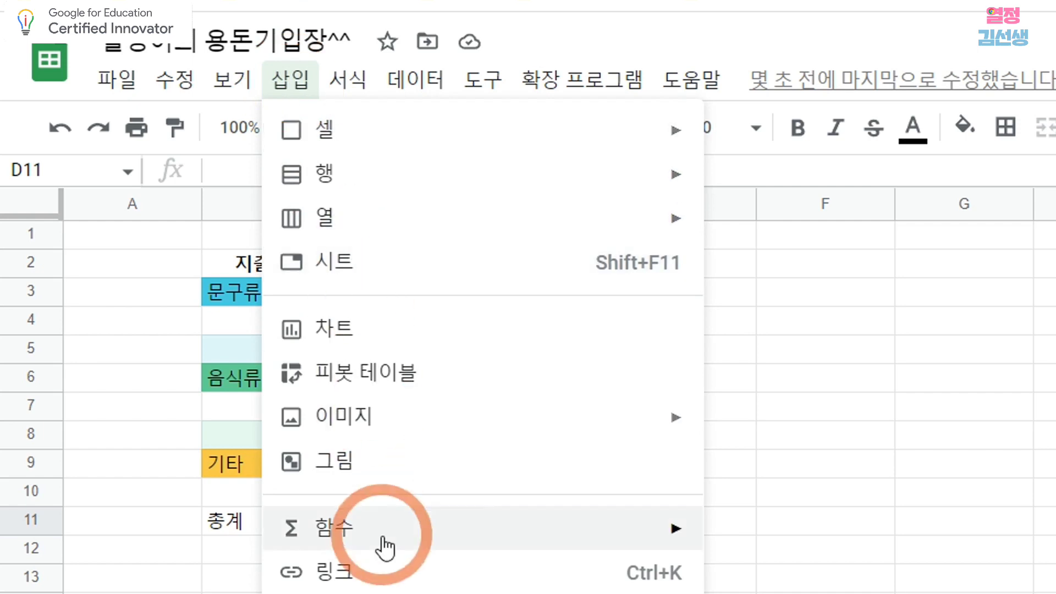
{"action": "mouse_move", "coordinate": [419, 549]}
{"action": "left_click", "coordinate": [800, 44]}
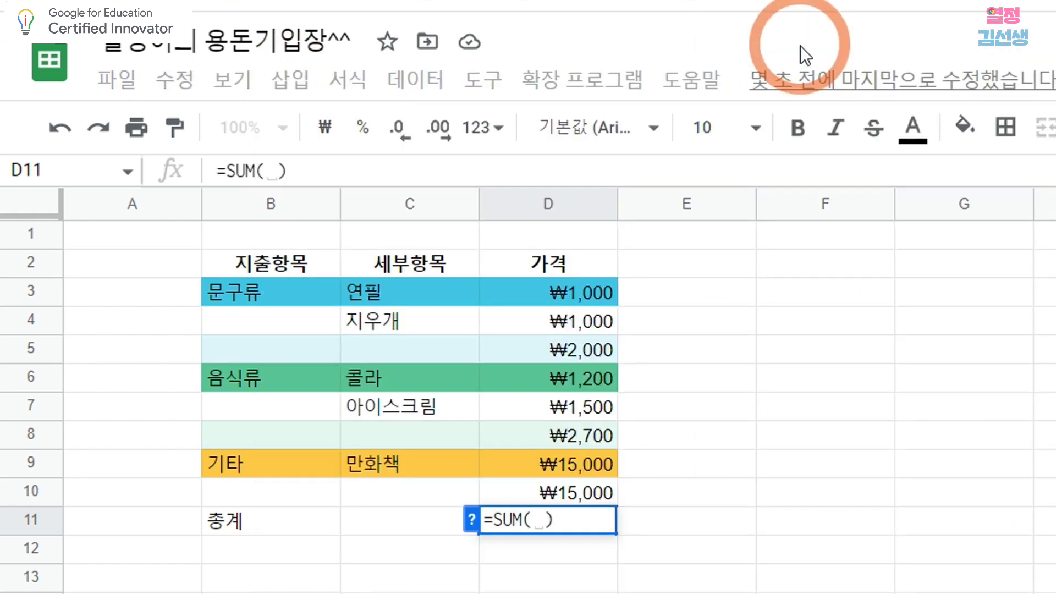
{"action": "type", "text": "d5"}
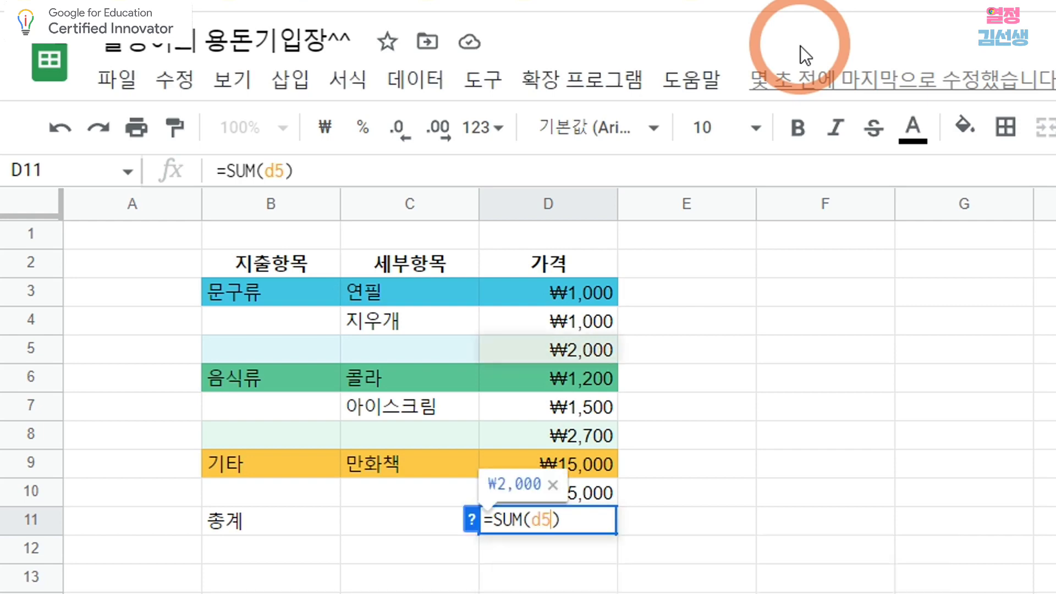
{"action": "type", "text": ","}
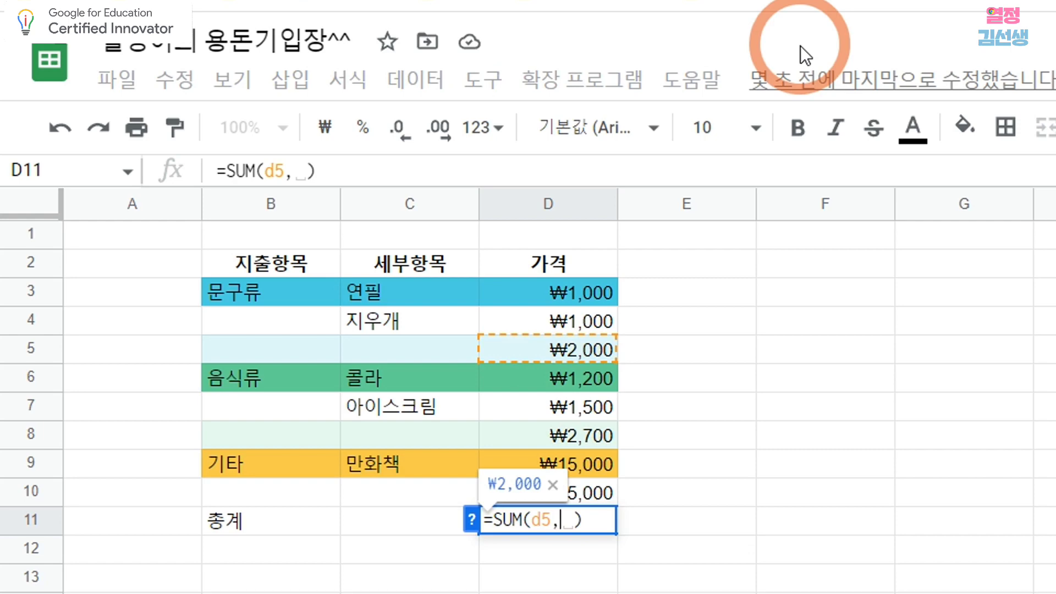
{"action": "type", "text": "d8"}
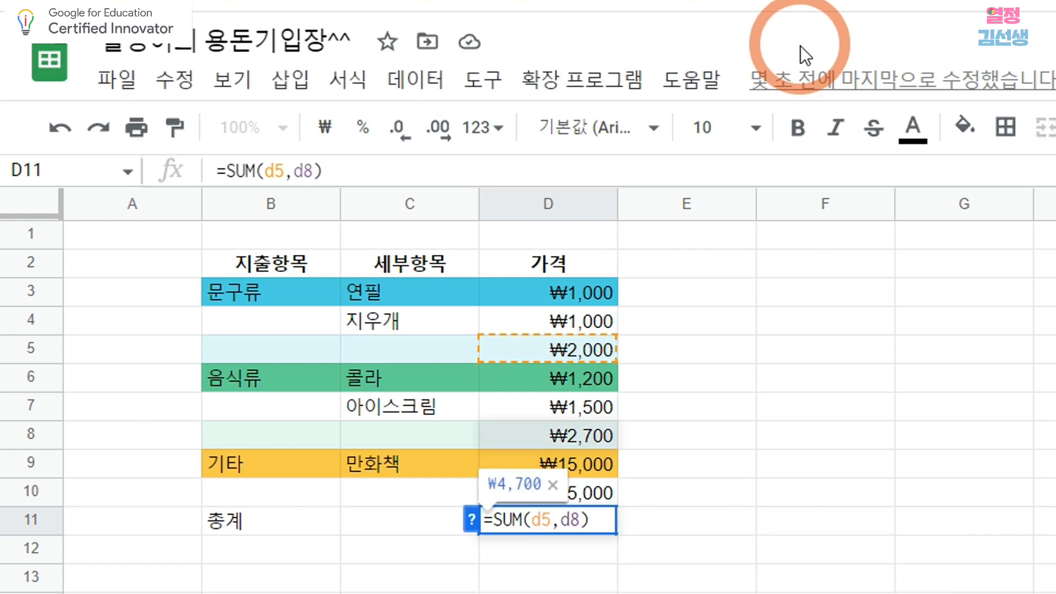
{"action": "type", "text": ","}
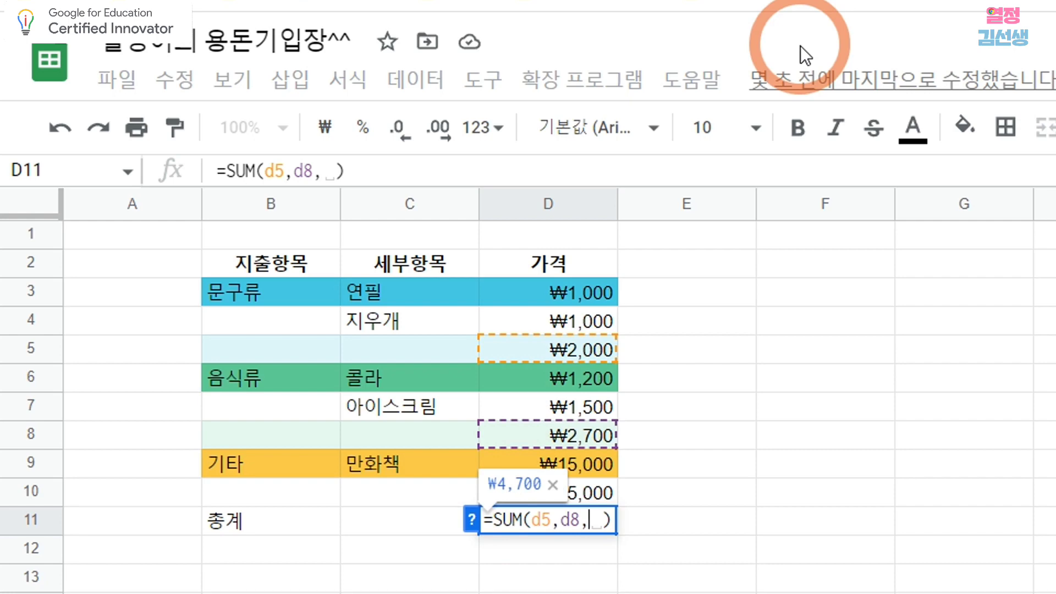
{"action": "type", "text": "d10"}
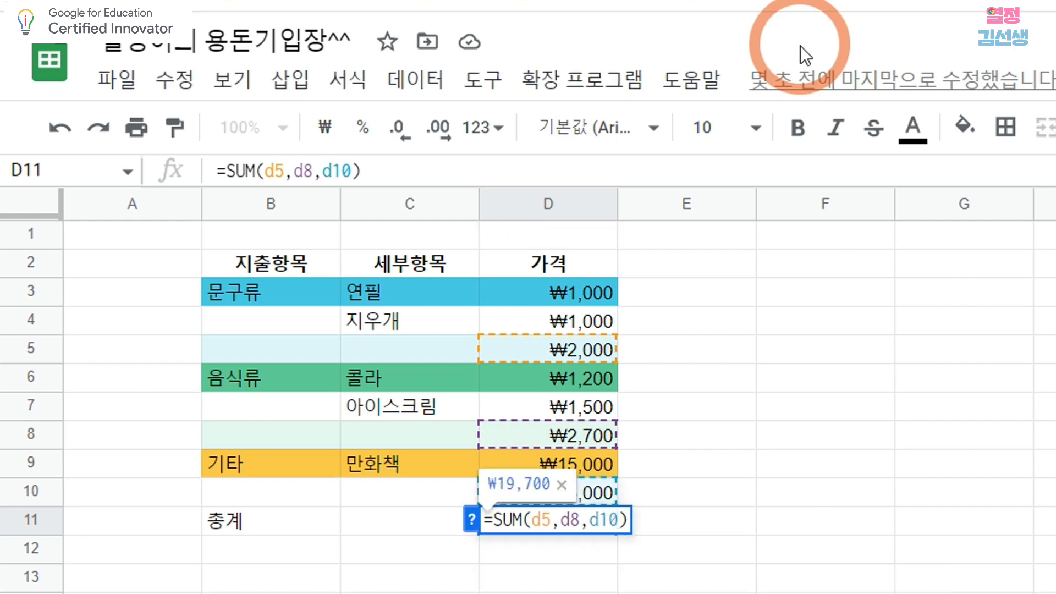
{"action": "left_click", "coordinate": [712, 521]}
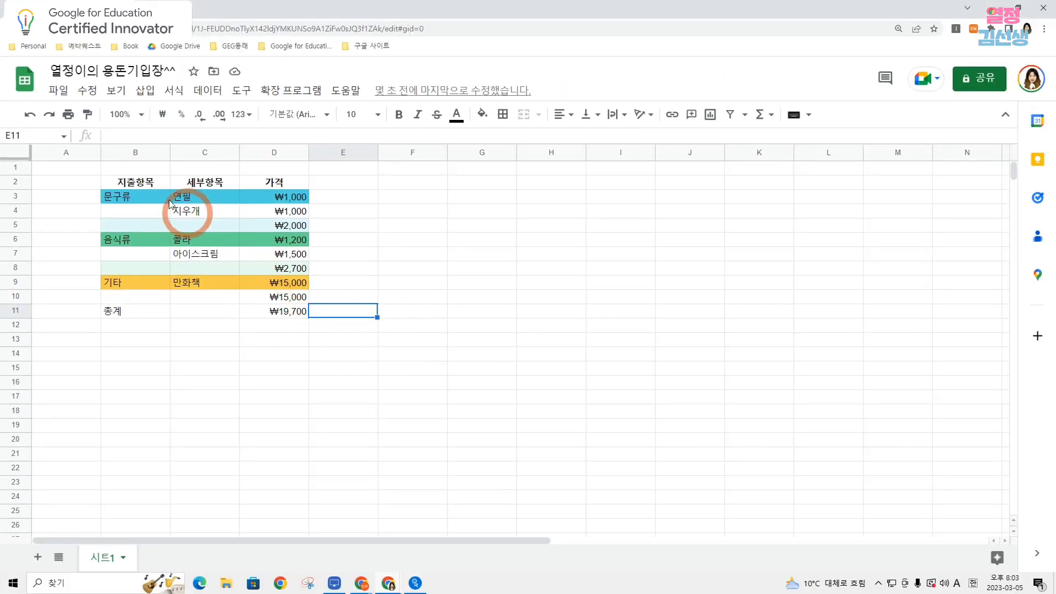
Add a thick black outer border around the ledger table B2:D11.
{"action": "left_click", "coordinate": [129, 183]}
{"action": "left_click_drag", "start_coordinate": [225, 184], "coordinate": [286, 313]}
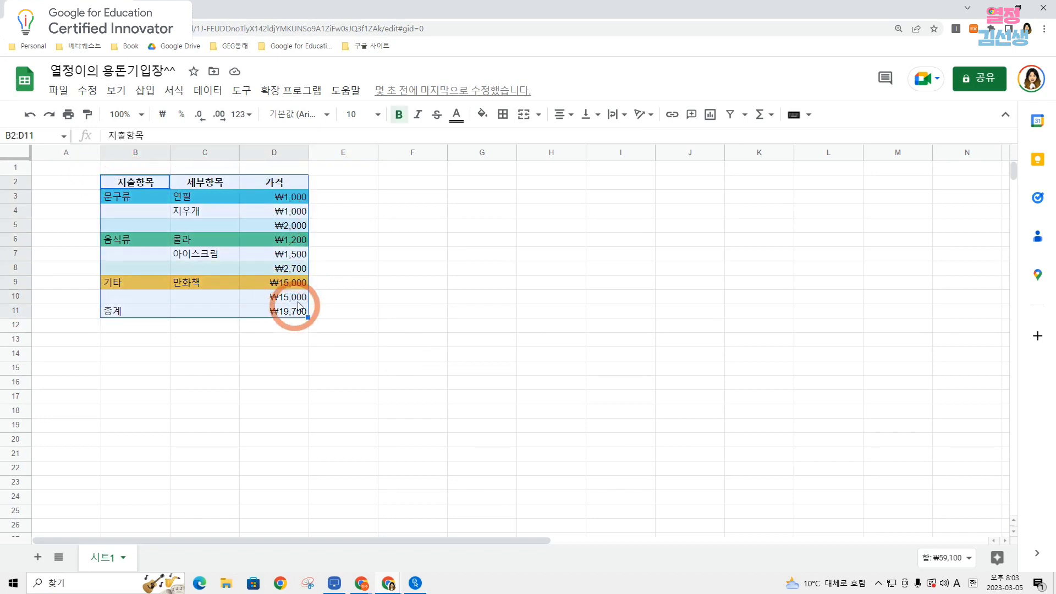
{"action": "left_click", "coordinate": [502, 114]}
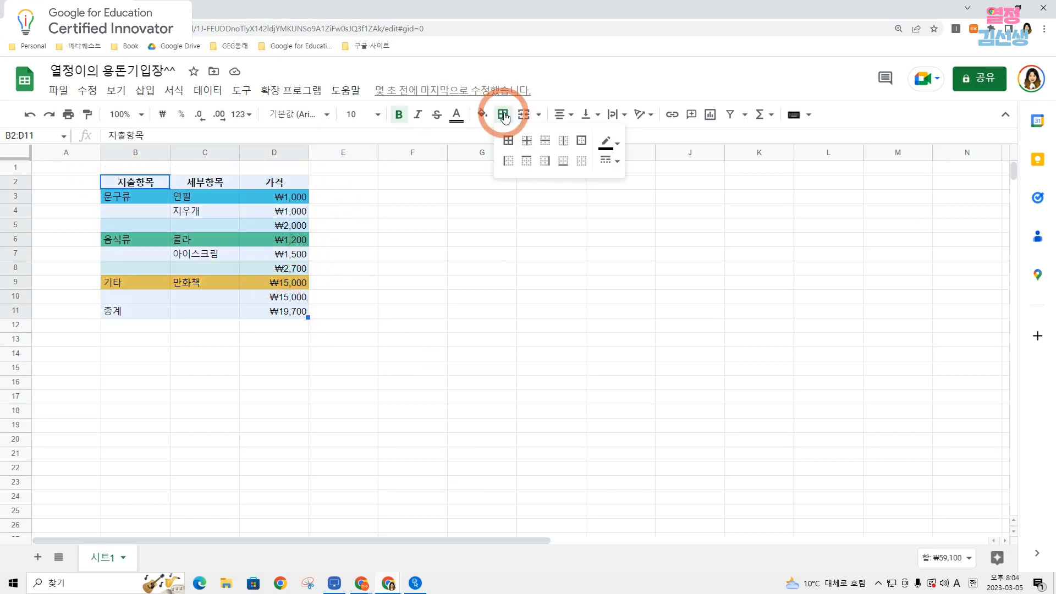
{"action": "left_click", "coordinate": [586, 144]}
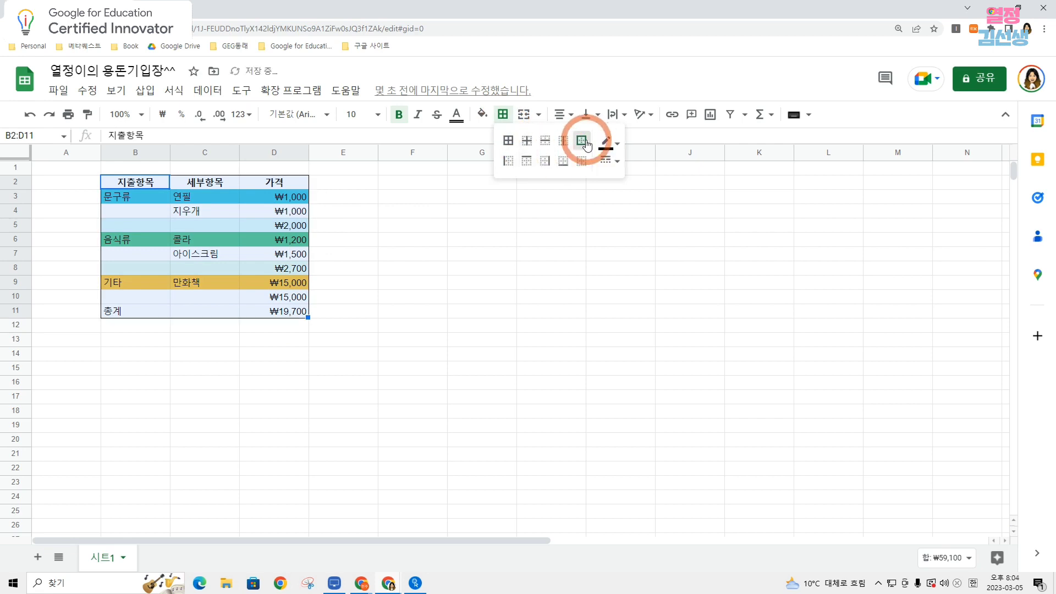
{"action": "left_click", "coordinate": [619, 162]}
{"action": "left_click", "coordinate": [632, 202]}
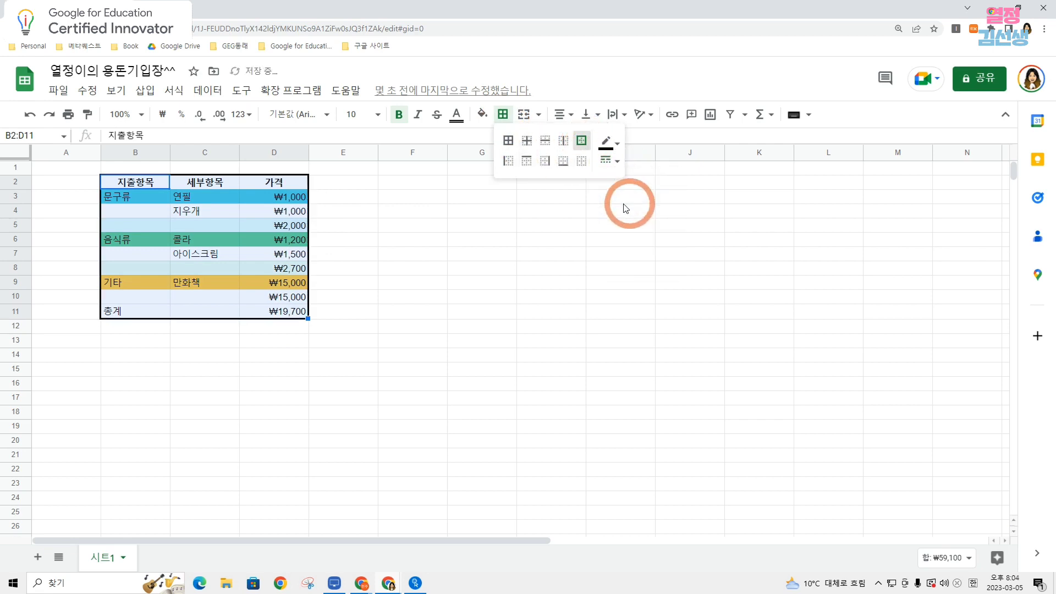
{"action": "left_click", "coordinate": [544, 239]}
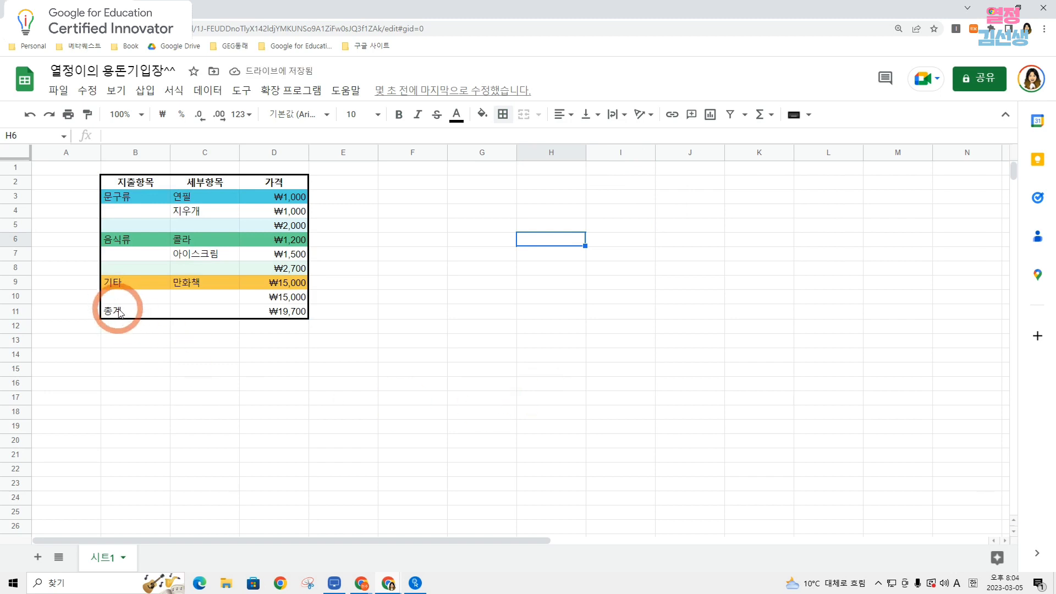
Fill the 총계 row B11:D11 with yellow.
{"action": "left_click_drag", "start_coordinate": [117, 312], "coordinate": [295, 314]}
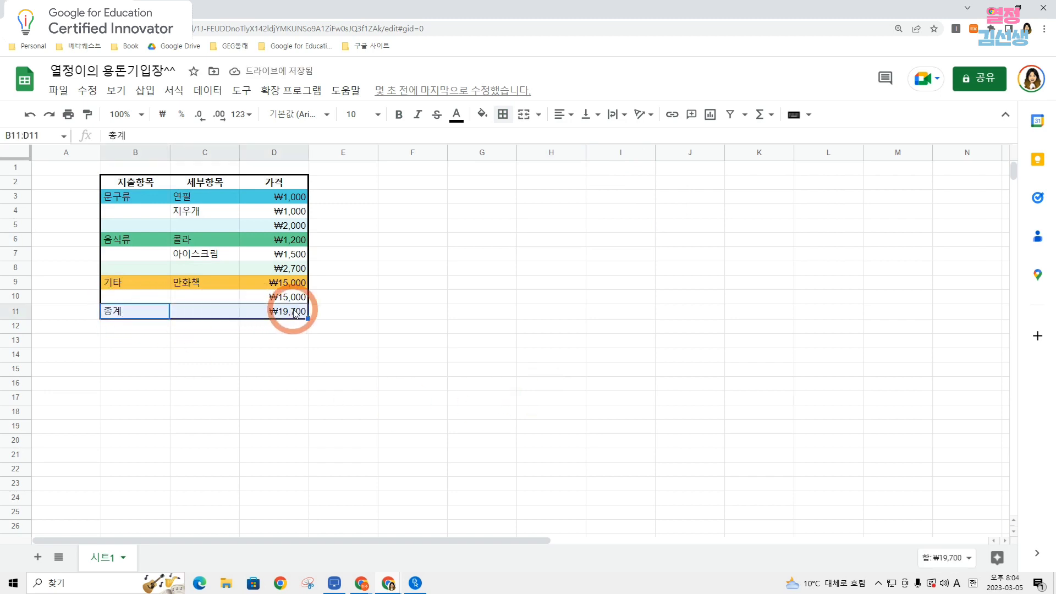
{"action": "left_click", "coordinate": [483, 114]}
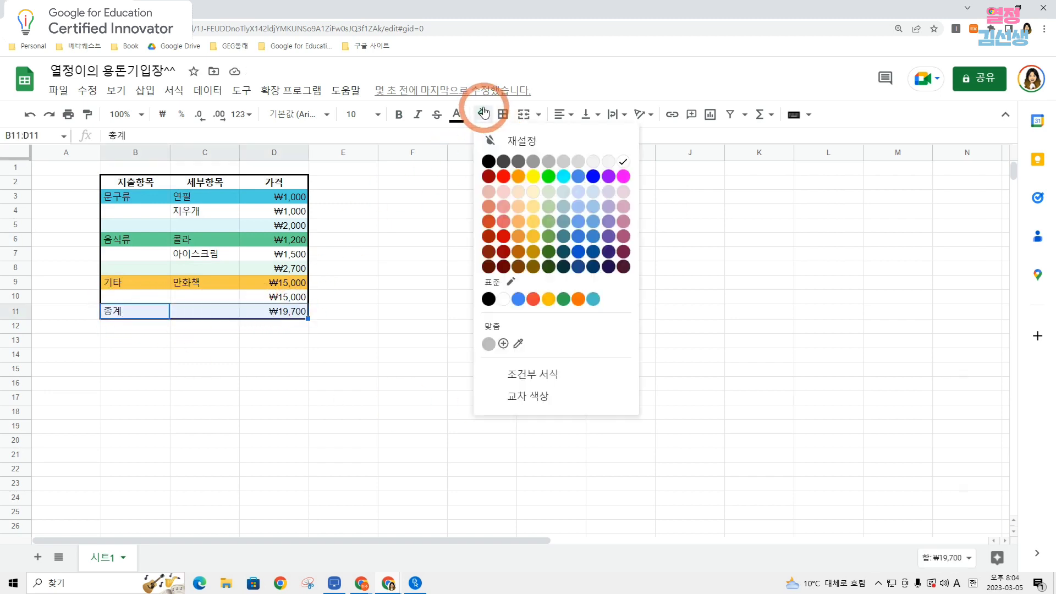
{"action": "left_click", "coordinate": [533, 176]}
{"action": "left_click", "coordinate": [505, 293]}
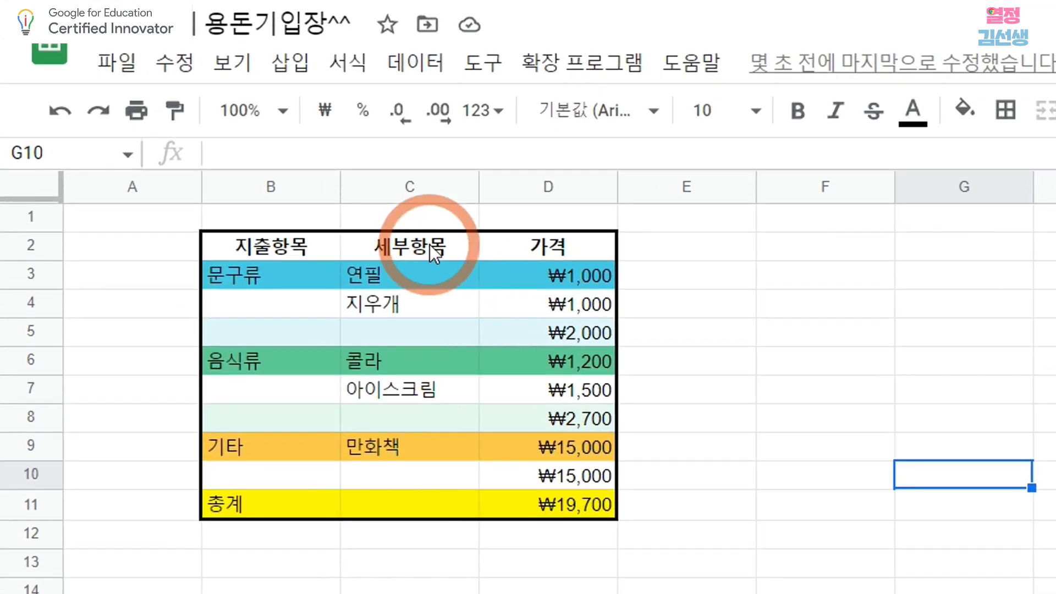
Insert a chart based on the item names and prices in C3:D11.
{"action": "left_click", "coordinate": [422, 275]}
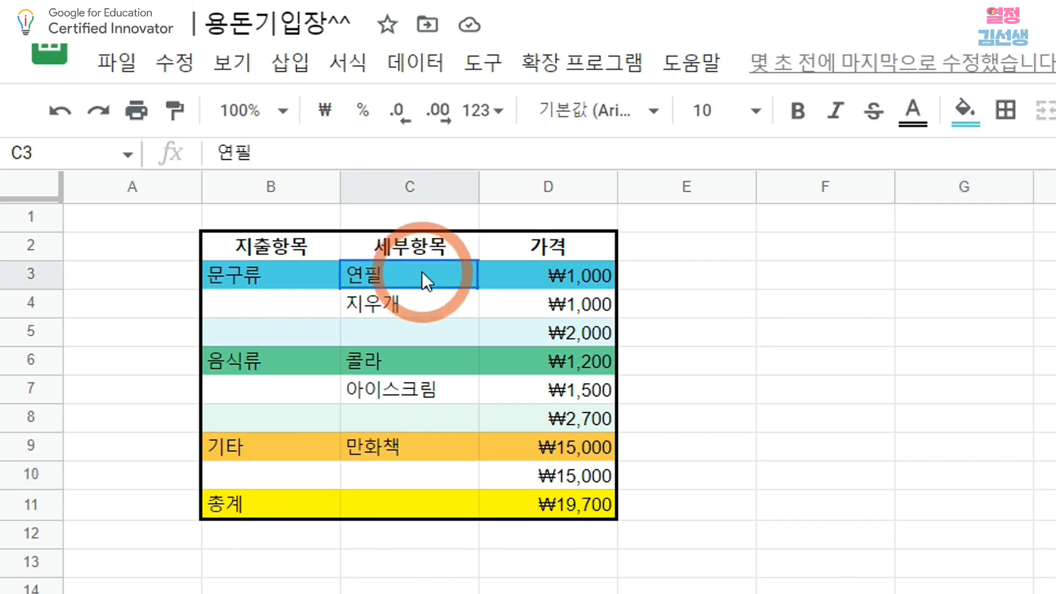
{"action": "left_click_drag", "start_coordinate": [421, 281], "coordinate": [476, 274]}
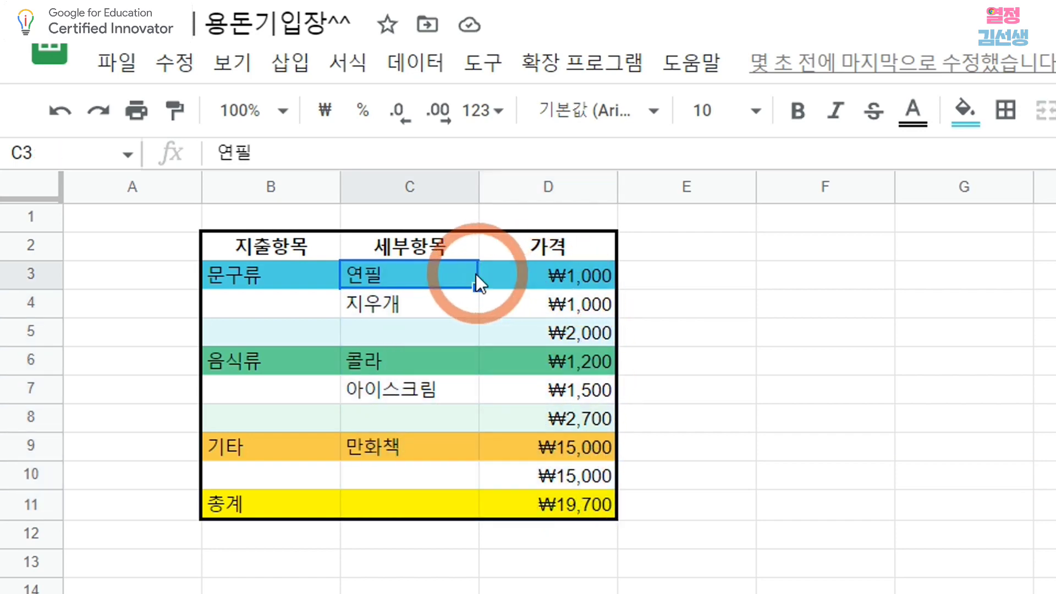
{"action": "left_click", "coordinate": [536, 296]}
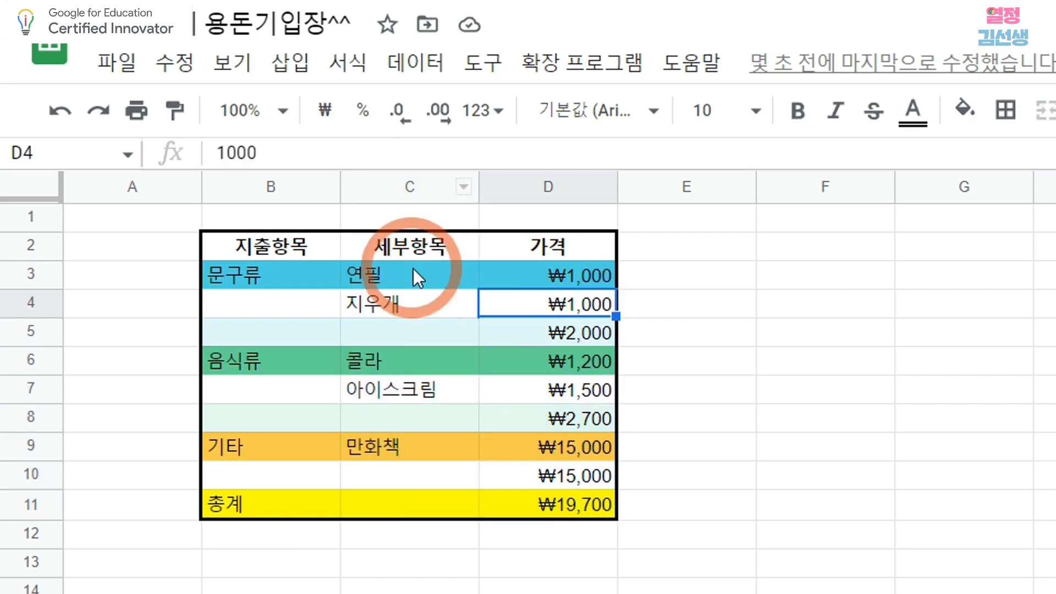
{"action": "left_click_drag", "start_coordinate": [413, 268], "coordinate": [557, 504]}
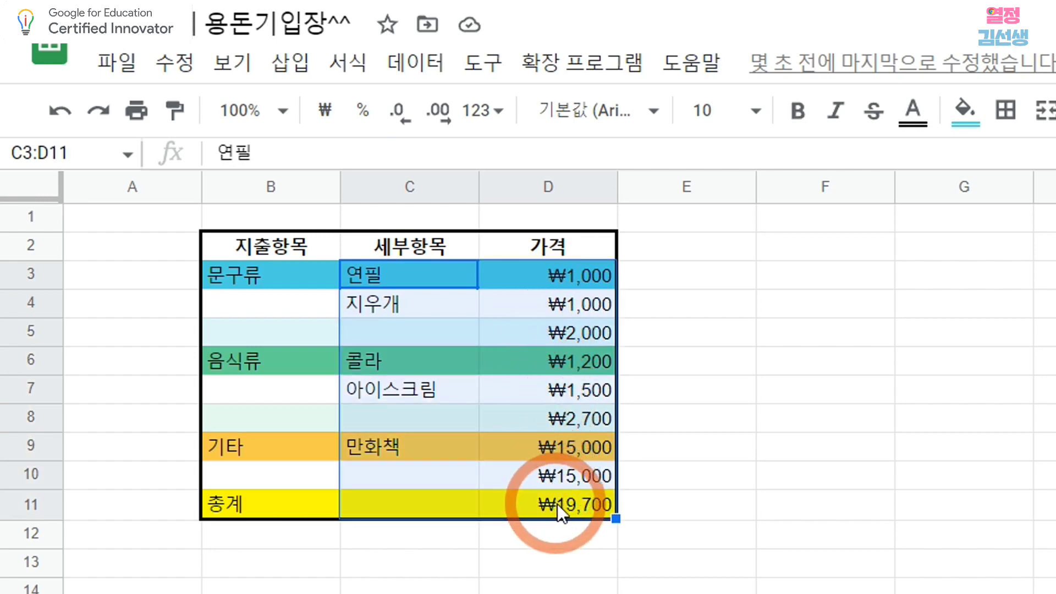
{"action": "left_click", "coordinate": [287, 71]}
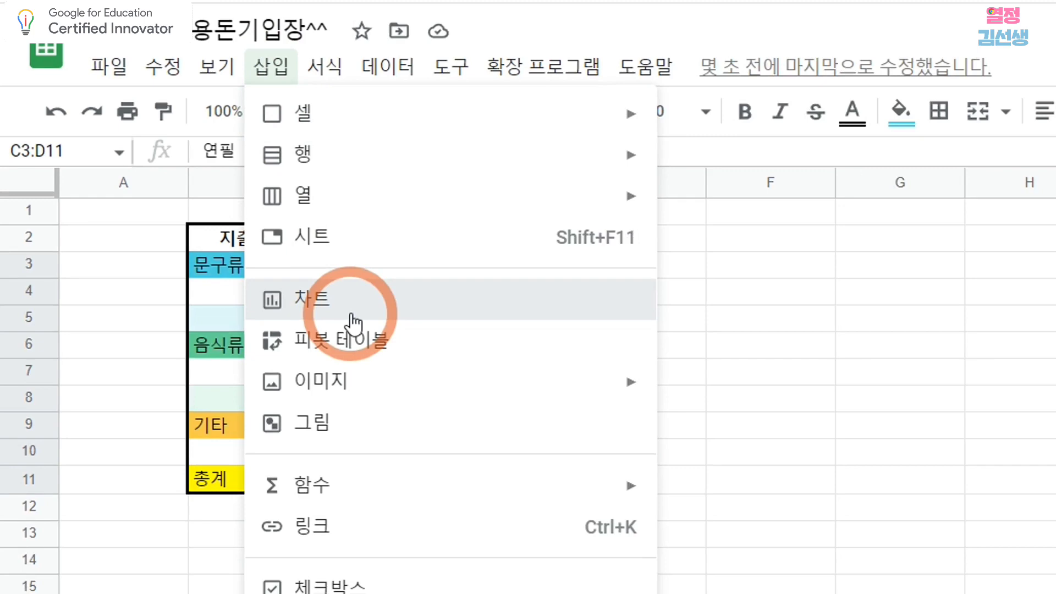
{"action": "left_click", "coordinate": [353, 323]}
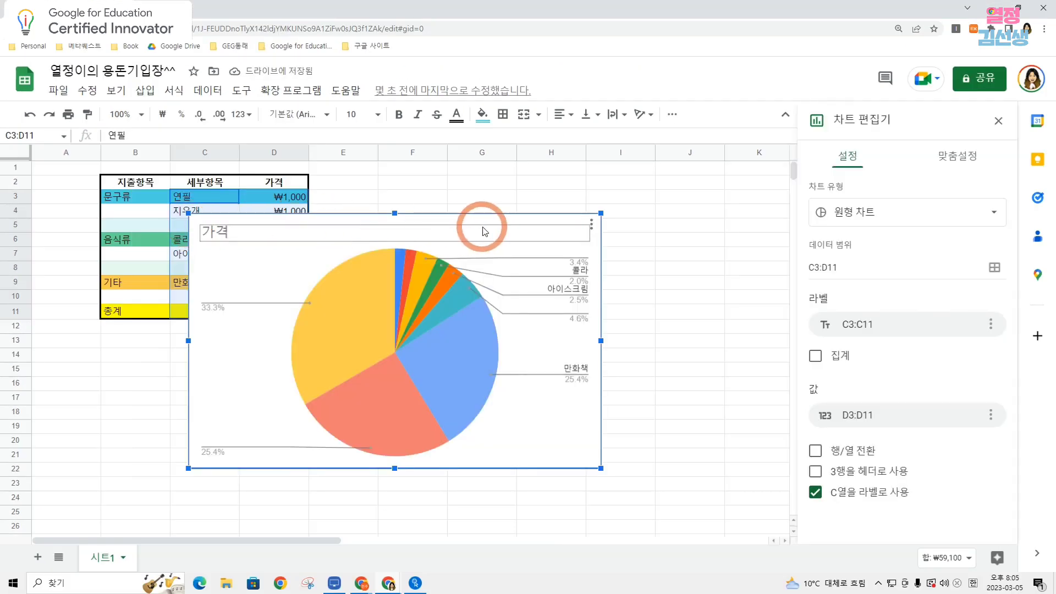
Turn on 집계 for the pie chart's labels and move the chart beside the ledger, starting around E2.
{"action": "left_click", "coordinate": [816, 357]}
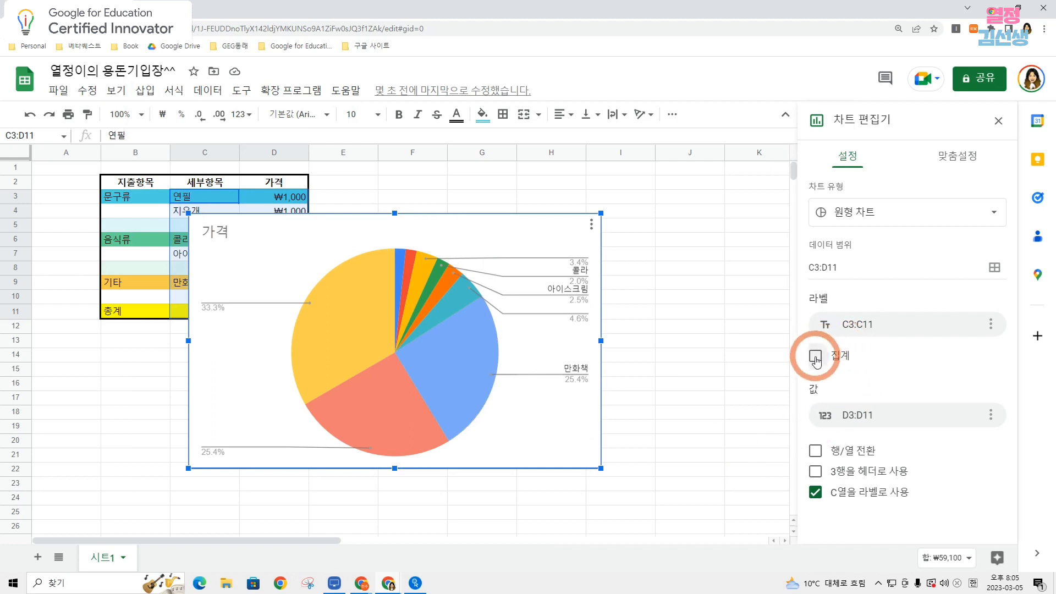
{"action": "left_click_drag", "start_coordinate": [389, 365], "coordinate": [564, 326]}
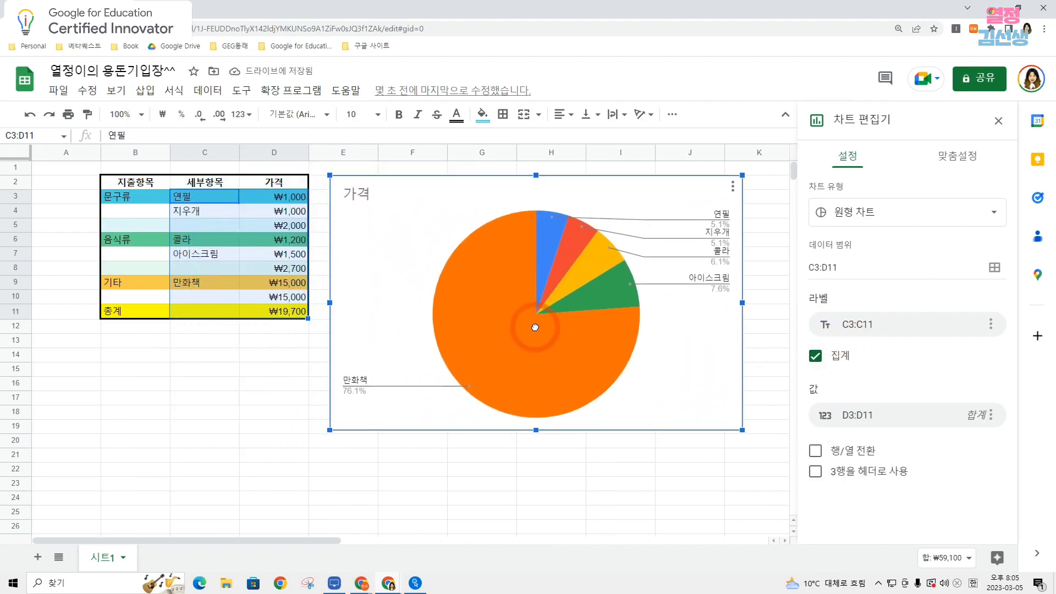
{"action": "left_click", "coordinate": [658, 488]}
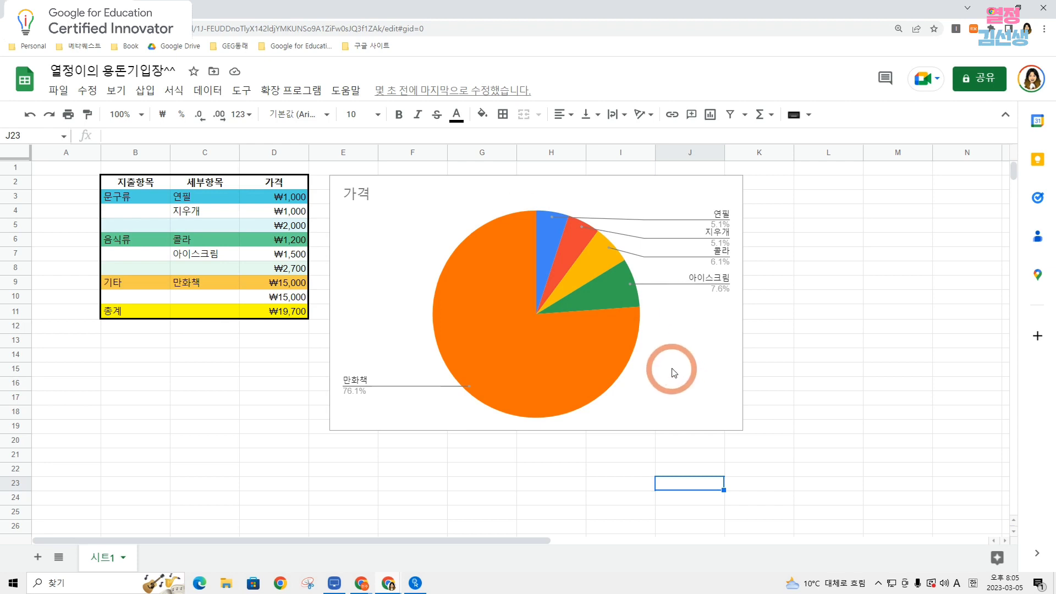
Reopen the pie chart for editing and look through the available chart types without changing the type.
{"action": "left_click", "coordinate": [607, 213]}
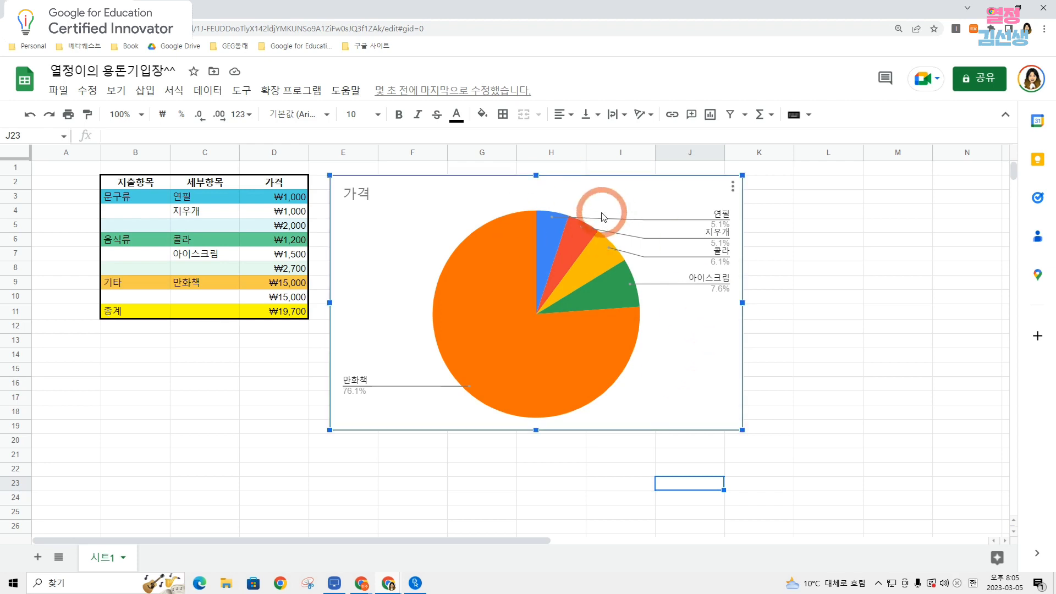
{"action": "left_click", "coordinate": [732, 189]}
{"action": "left_click", "coordinate": [766, 209]}
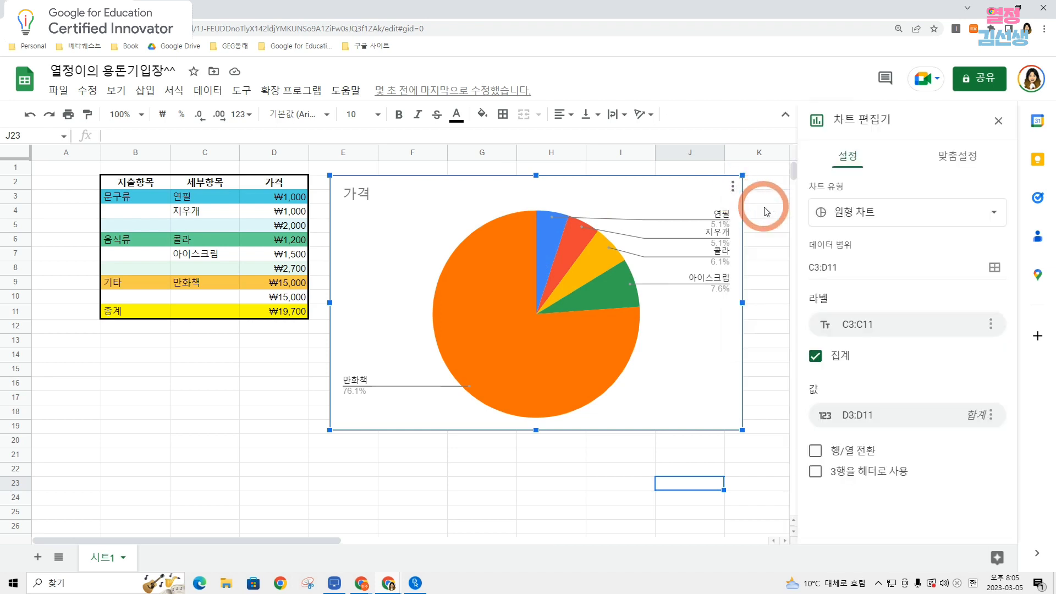
{"action": "left_click", "coordinate": [875, 220]}
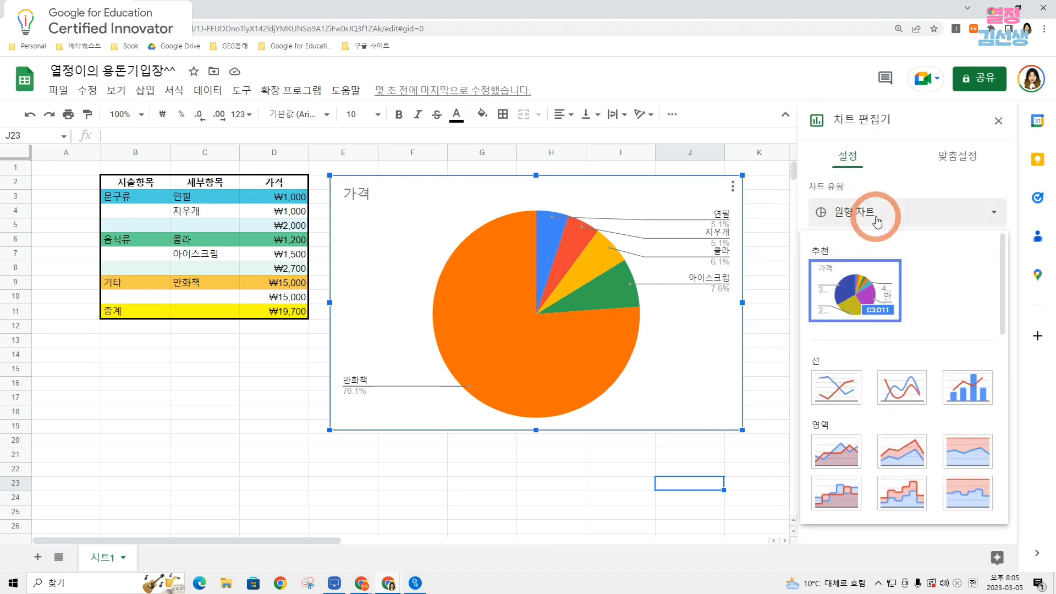
{"action": "left_click", "coordinate": [876, 220]}
{"action": "left_click", "coordinate": [875, 220]}
{"action": "left_click", "coordinate": [876, 220]}
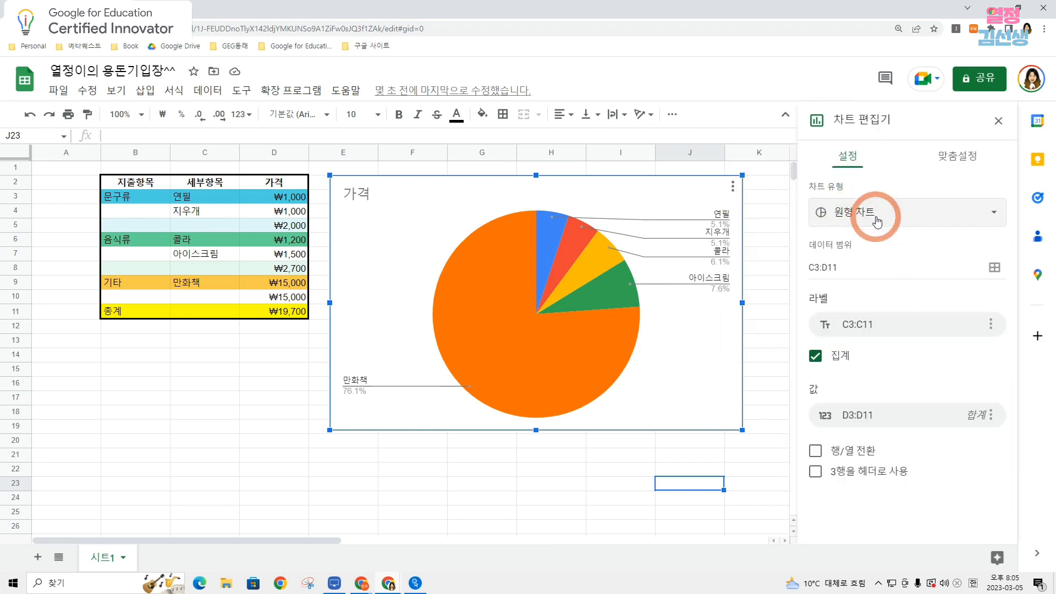
{"action": "left_click", "coordinate": [772, 215]}
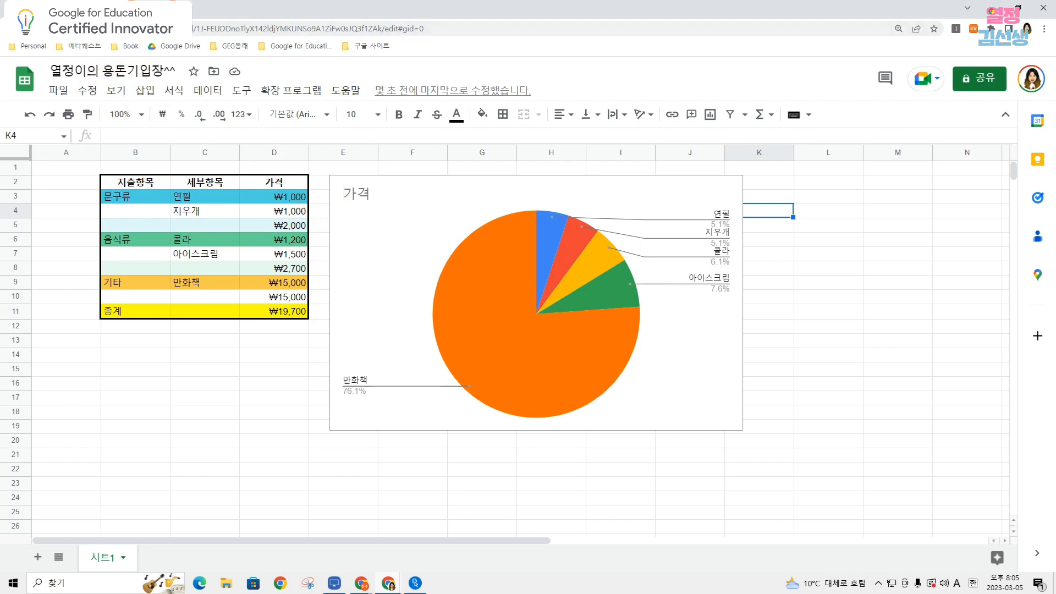
Create a new blank spreadsheet in a new browser tab, starting from the Google apps list.
{"action": "key", "text": "ctrl+t"}
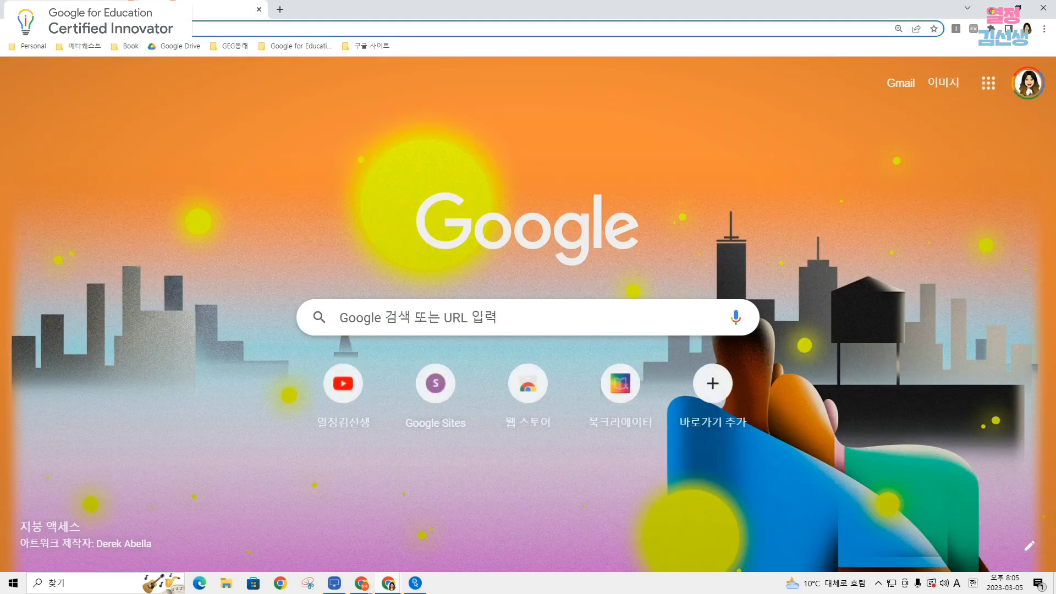
{"action": "left_click", "coordinate": [988, 88]}
{"action": "scroll", "coordinate": [971, 184], "scroll_direction": "down", "scroll_amount": 5}
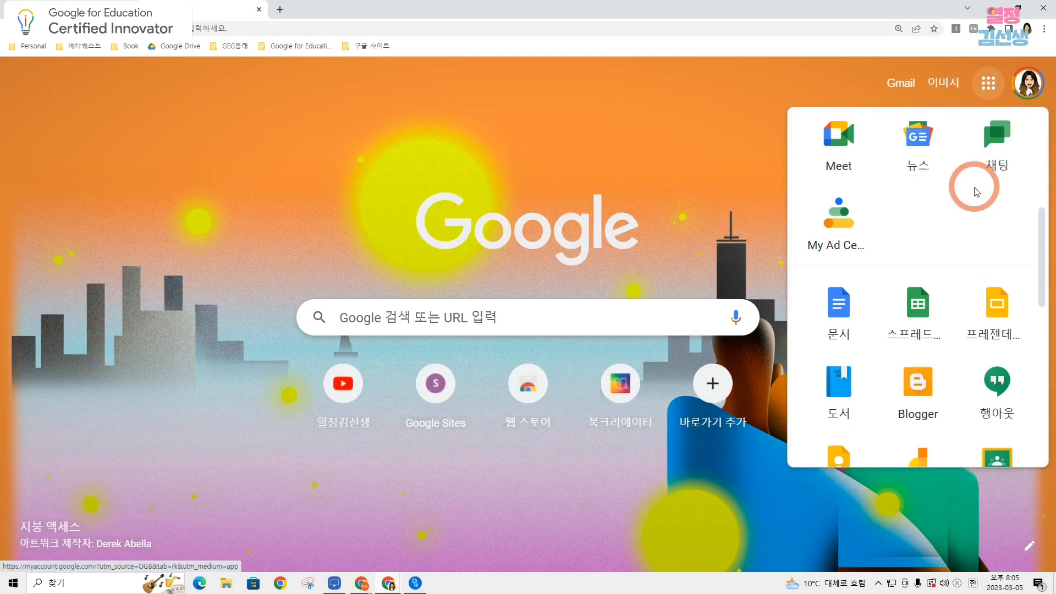
{"action": "left_click", "coordinate": [931, 312]}
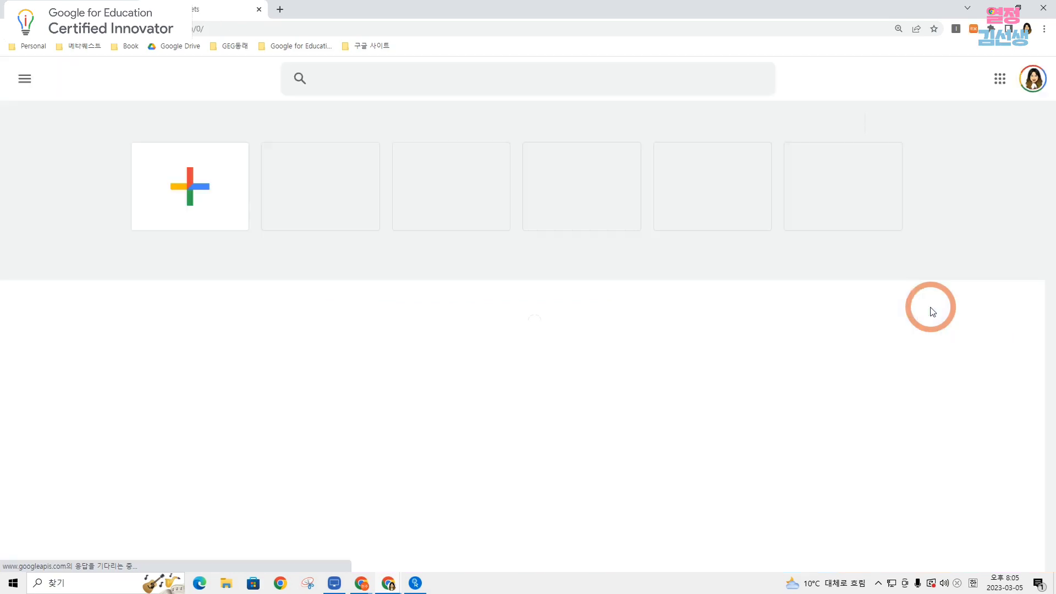
{"action": "left_click", "coordinate": [186, 183]}
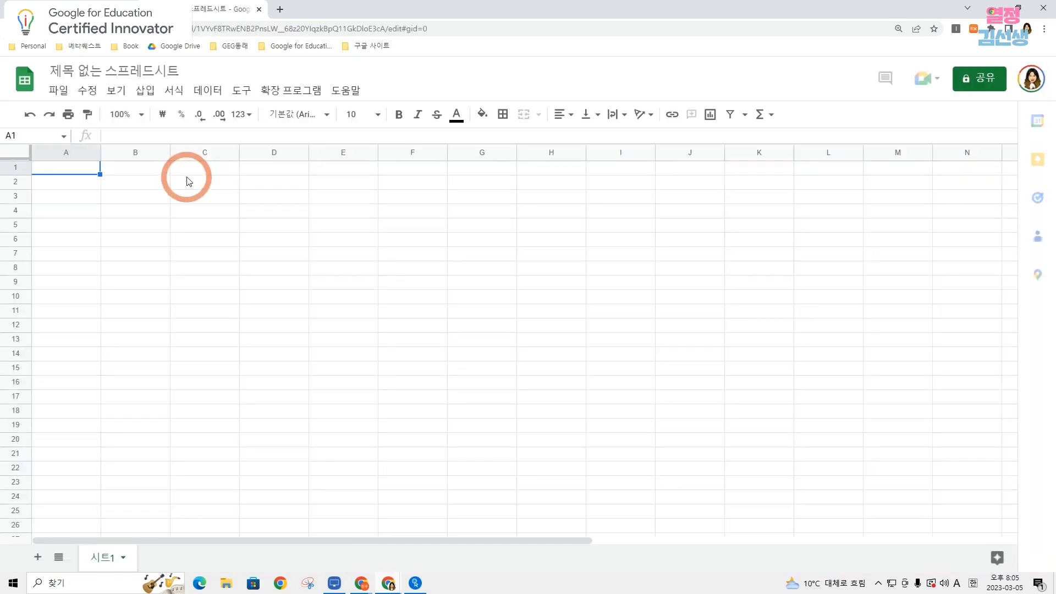
Name the new spreadsheet 열정이의 여행계획표.
{"action": "left_click", "coordinate": [91, 71]}
{"action": "type", "text": "dufwjd"}
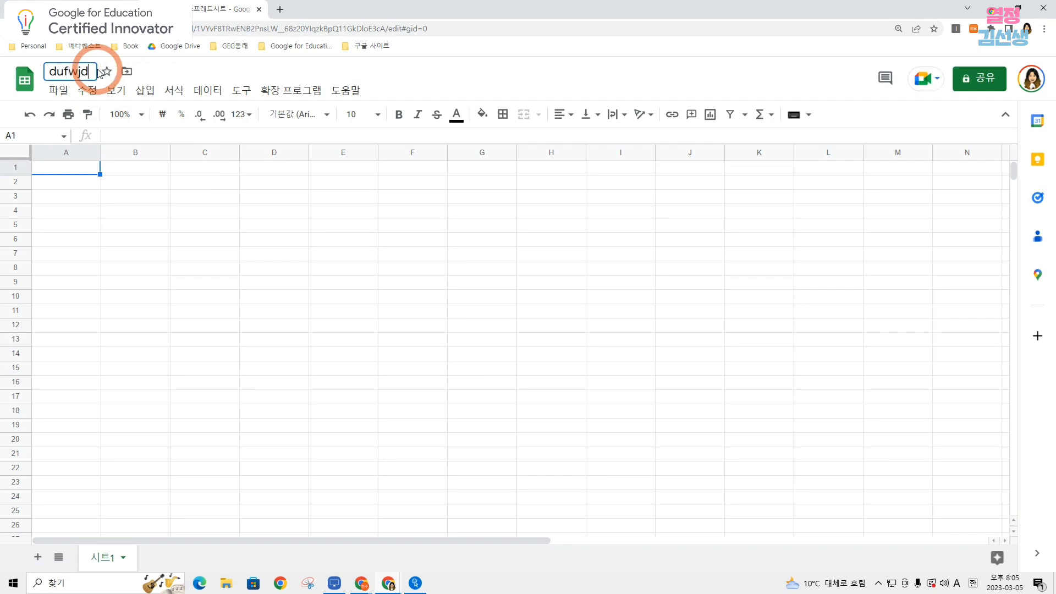
{"action": "type", "text": "열정"}
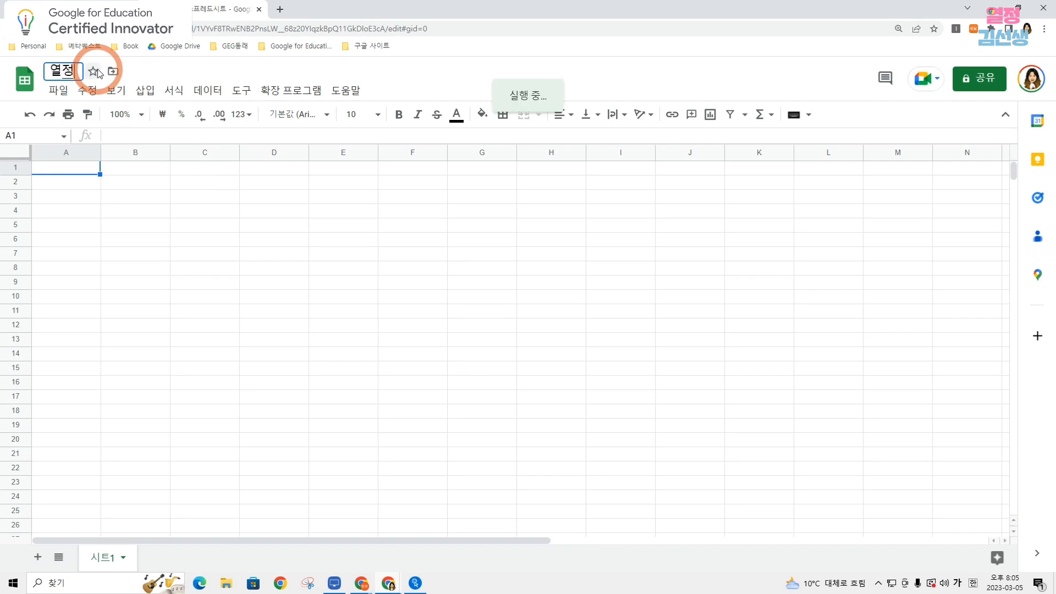
{"action": "type", "text": "이의 여행ㄱ"}
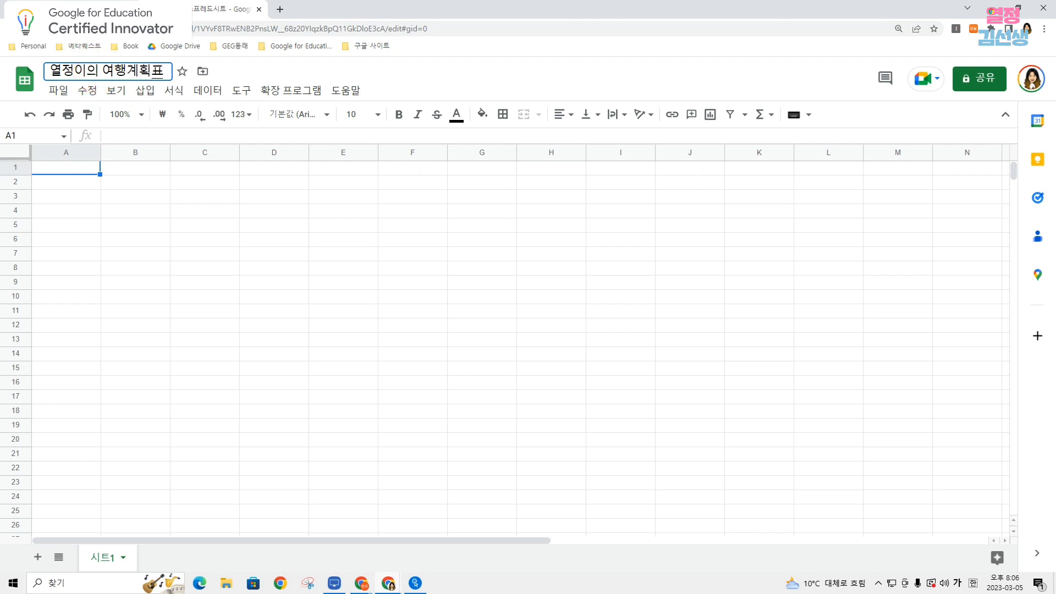
{"action": "key", "text": "Return"}
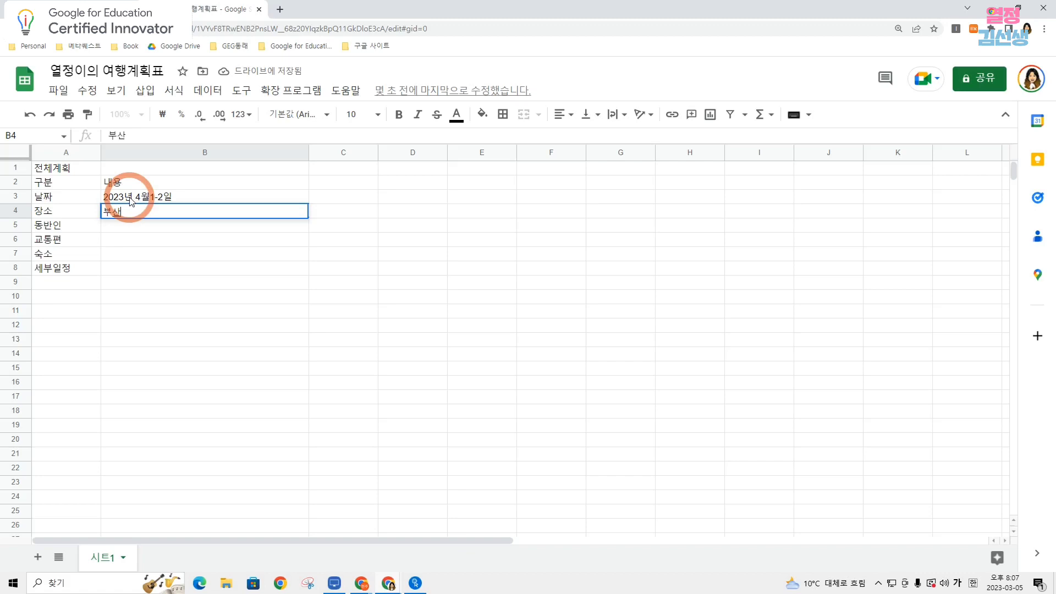
Enter 아빠, 엄마, 동생, 나 for 동반인 in B5, and skip 교통편 and 숙소 to reach the 세부일정 cell B8.
{"action": "key", "text": "Return"}
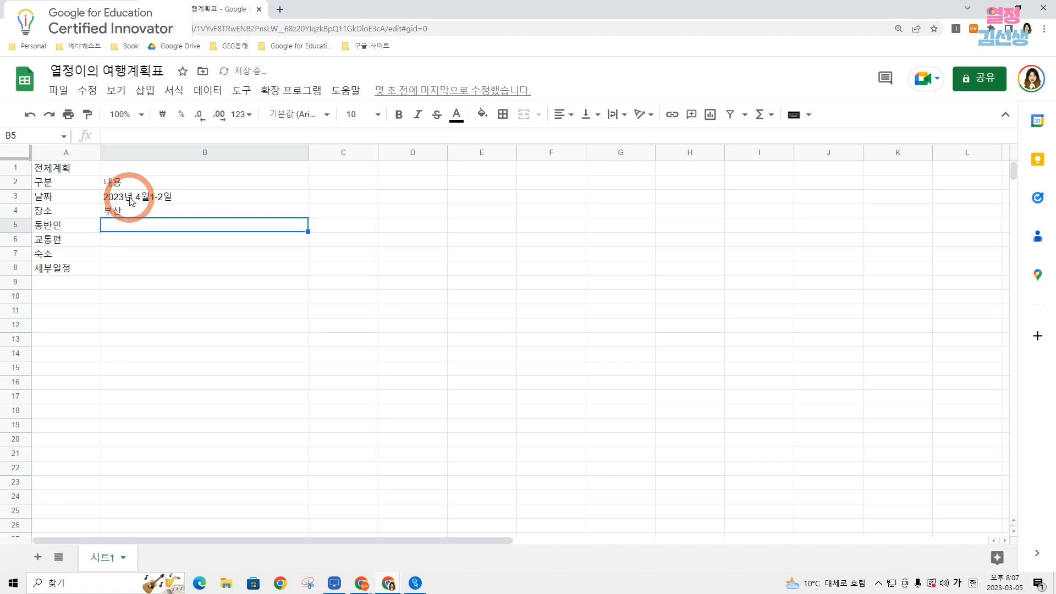
{"action": "type", "text": "아빠, 엄마, 동생, 내"}
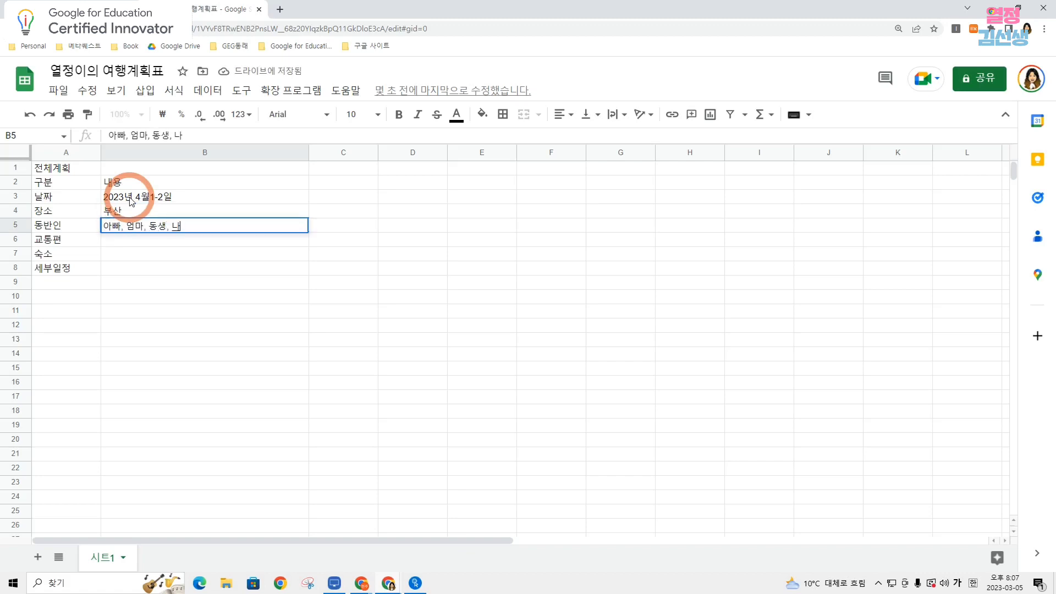
{"action": "key", "text": "Return"}
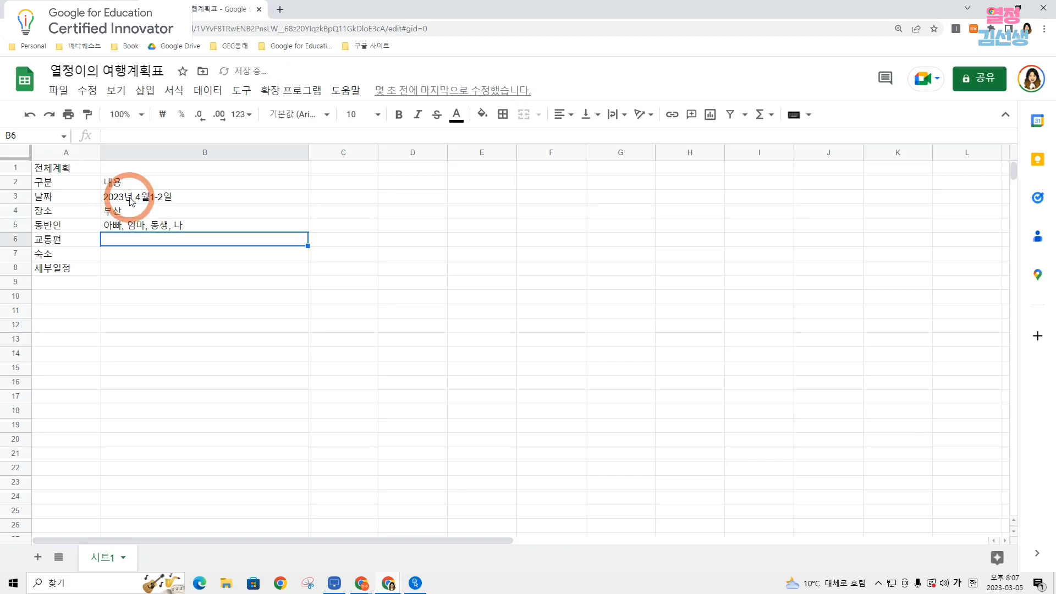
{"action": "key", "text": "Return"}
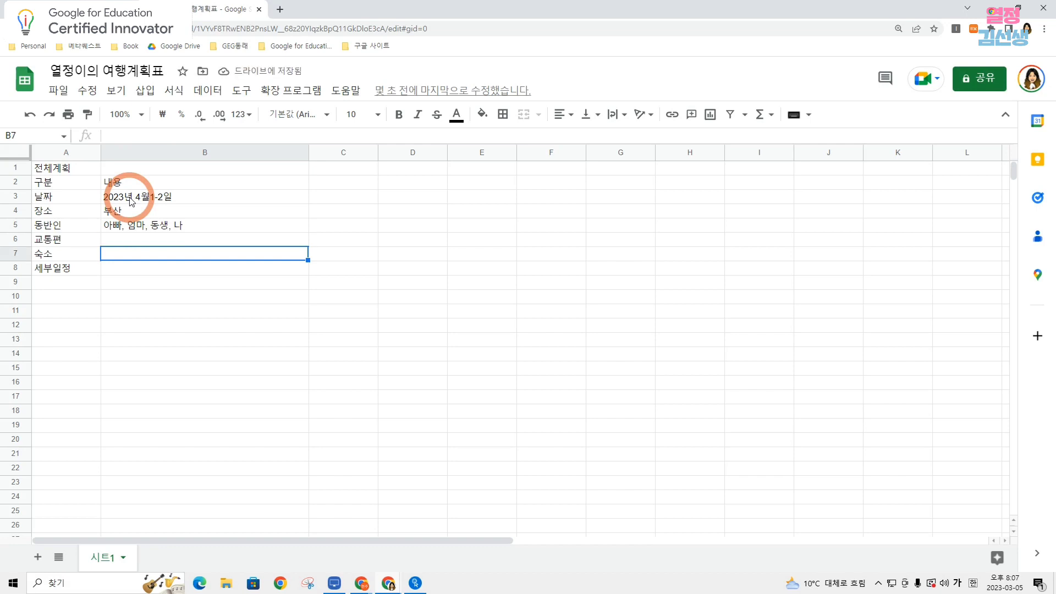
{"action": "key", "text": "Return"}
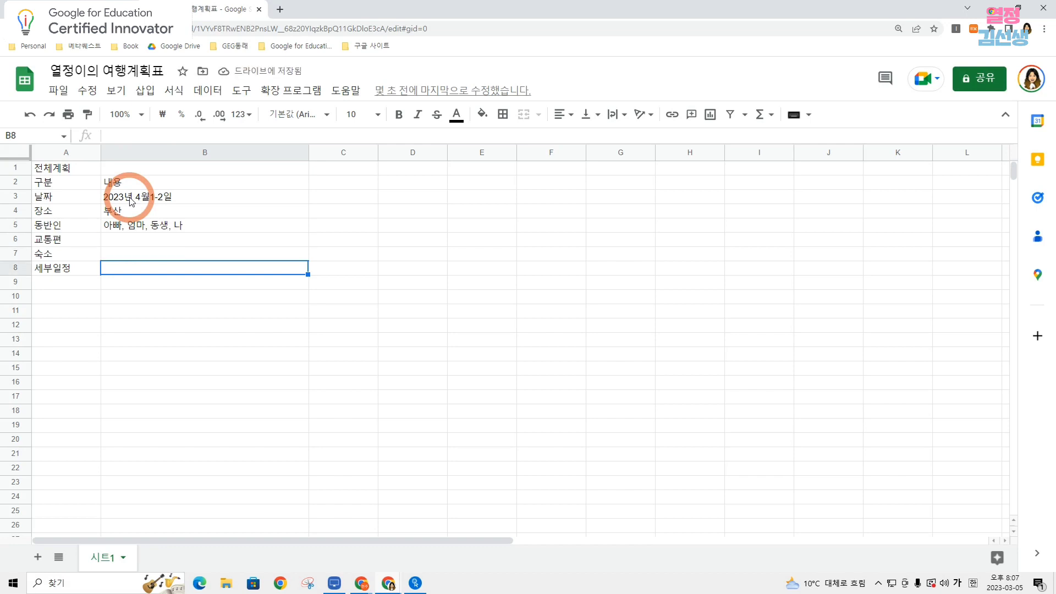
Outline the travel plan range A1:B8 with outer borders in a thicker solid black line.
{"action": "left_click_drag", "start_coordinate": [84, 169], "coordinate": [264, 270]}
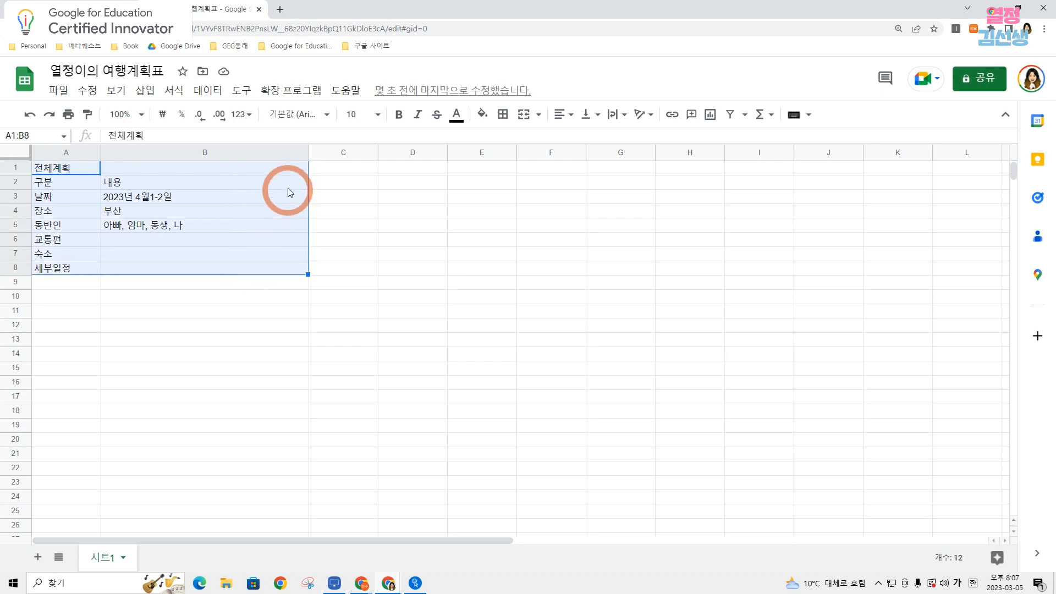
{"action": "left_click", "coordinate": [503, 113]}
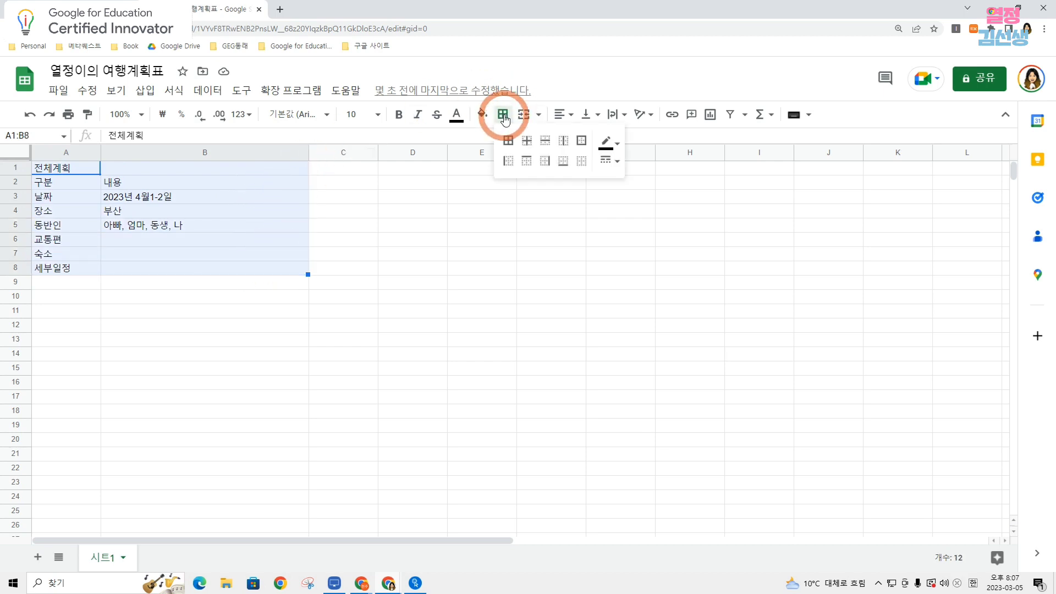
{"action": "left_click", "coordinate": [582, 142]}
{"action": "left_click", "coordinate": [610, 159]}
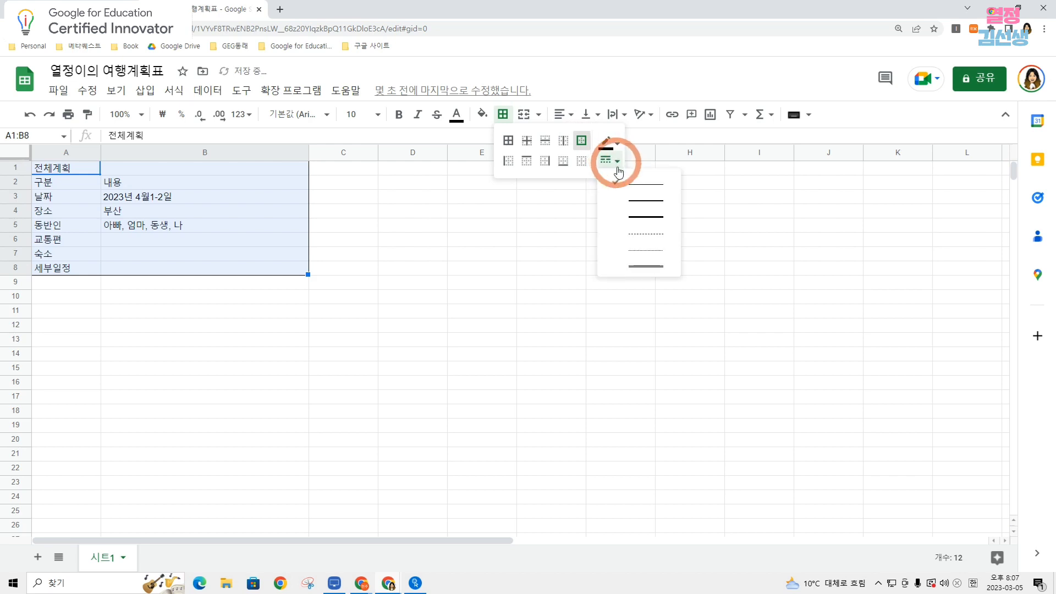
{"action": "left_click", "coordinate": [643, 207]}
{"action": "left_click", "coordinate": [570, 213]}
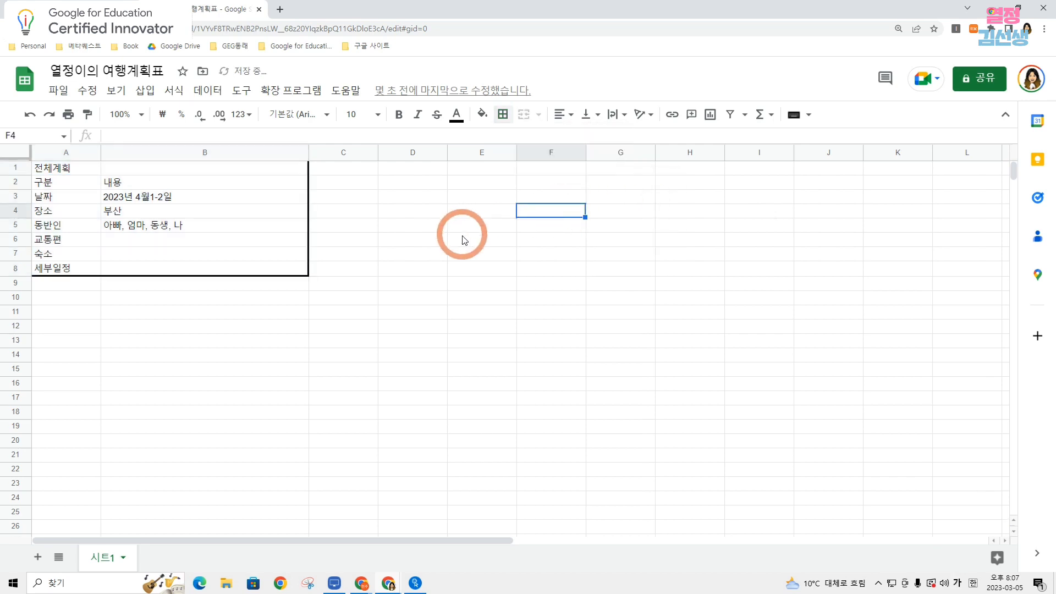
Fill the 전체계획 title row cells A1:B1 with yellow.
{"action": "left_click_drag", "start_coordinate": [52, 168], "coordinate": [156, 173]}
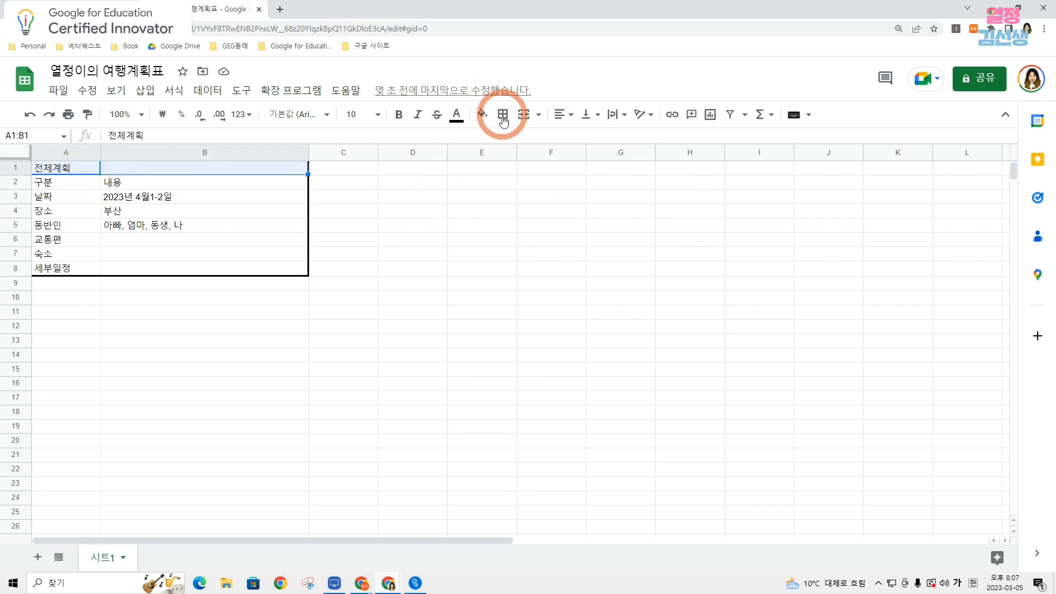
{"action": "left_click", "coordinate": [486, 115]}
{"action": "left_click", "coordinate": [533, 177]}
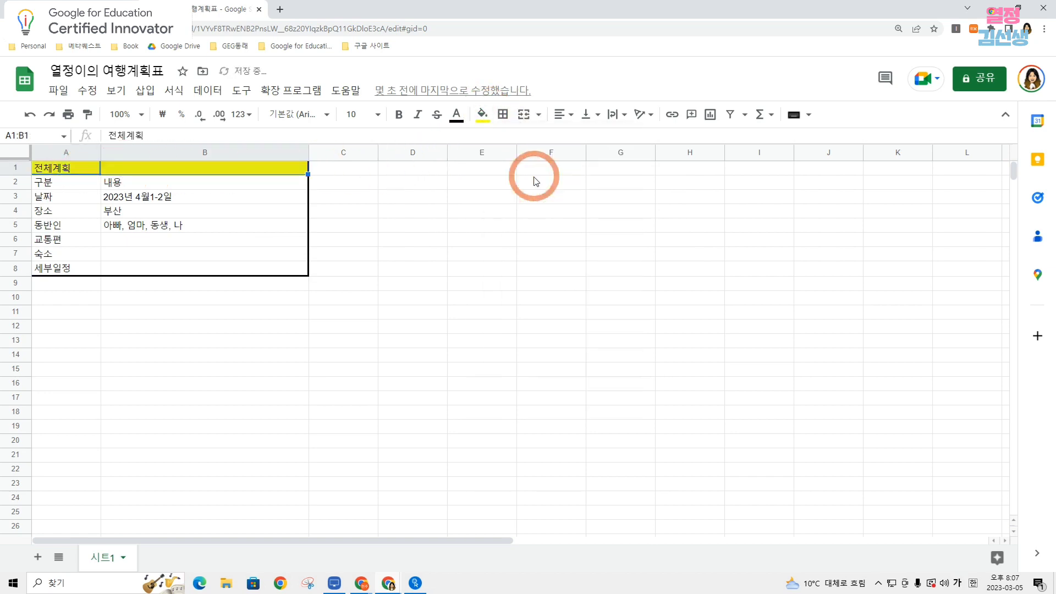
{"action": "left_click", "coordinate": [140, 170]}
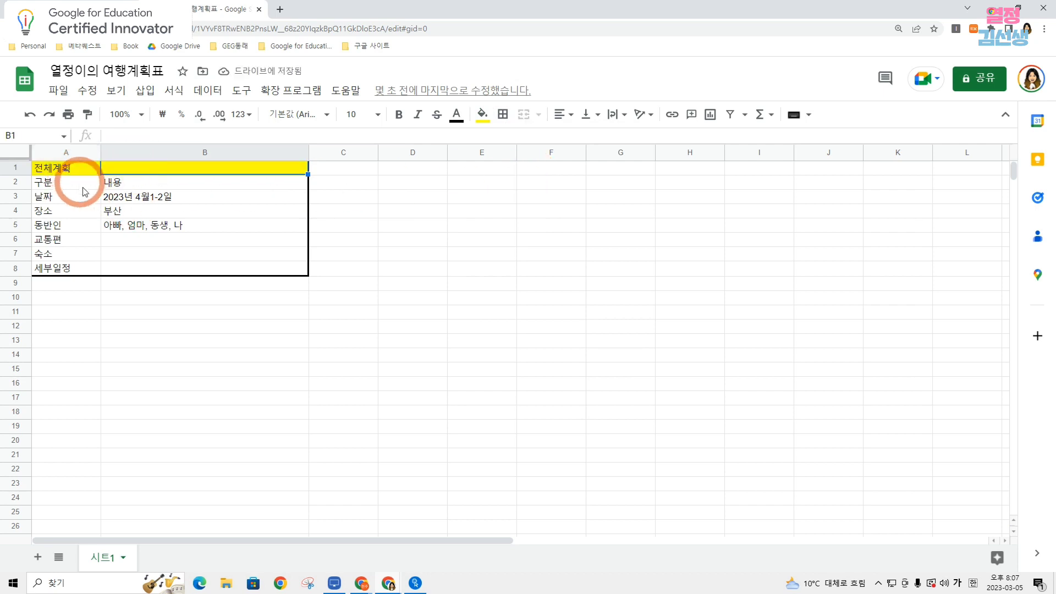
{"action": "left_click", "coordinate": [74, 199]}
{"action": "left_click", "coordinate": [91, 167]}
{"action": "left_click", "coordinate": [124, 167]}
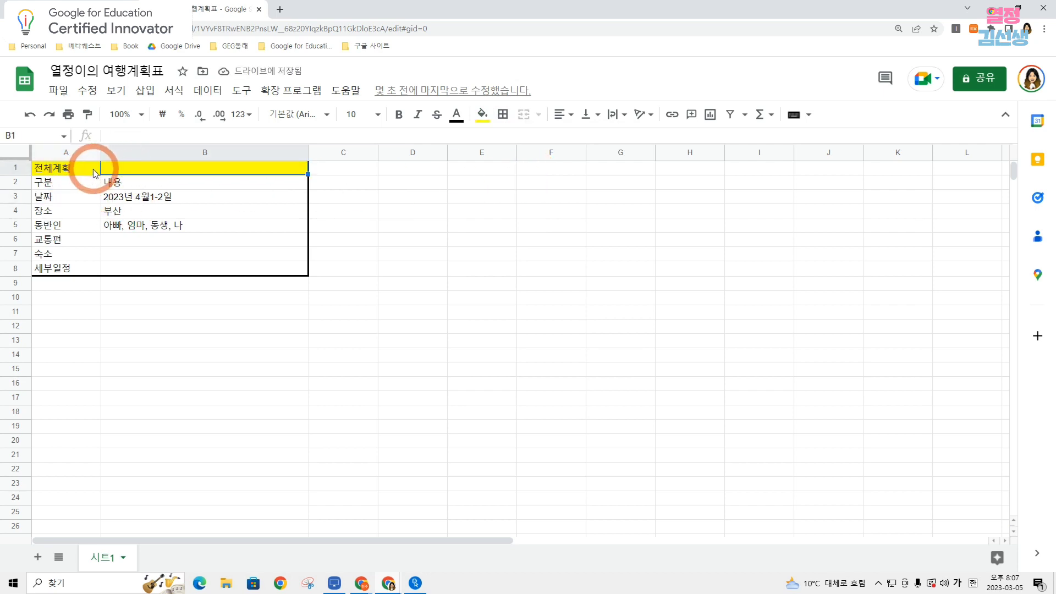
{"action": "left_click", "coordinate": [94, 169]}
{"action": "left_click", "coordinate": [125, 169]}
Merge cells A1:B1 and centre the 전체계획 title horizontally.
{"action": "left_click_drag", "start_coordinate": [82, 167], "coordinate": [122, 166]}
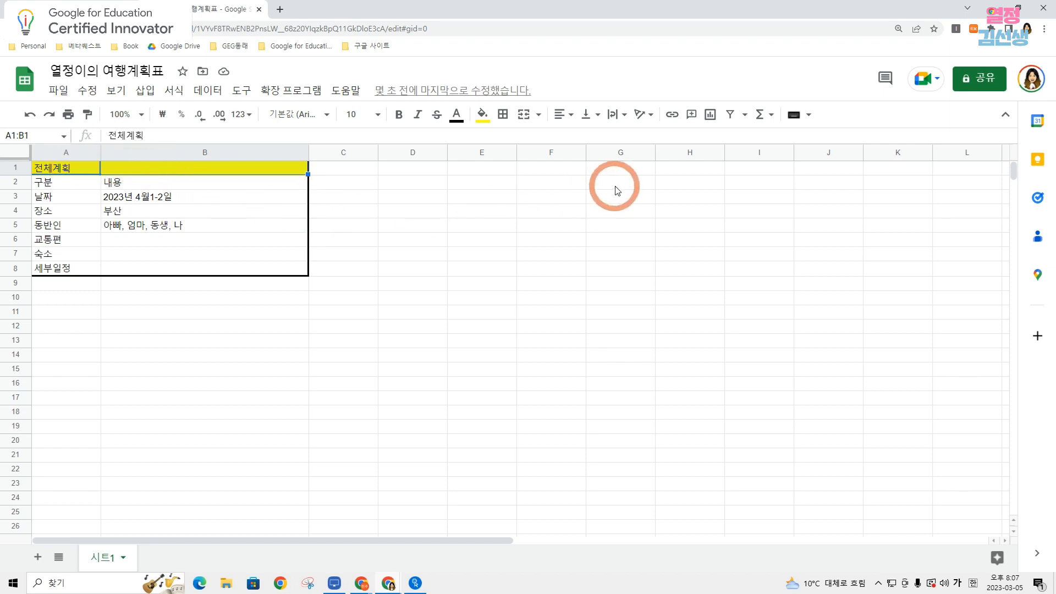
{"action": "left_click", "coordinate": [525, 120]}
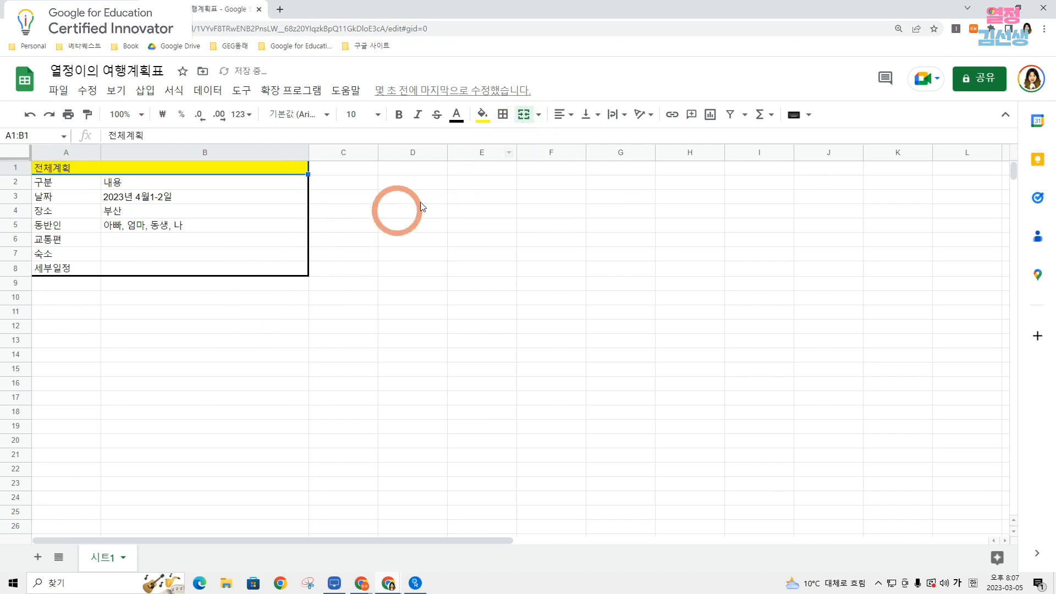
{"action": "left_click", "coordinate": [567, 127]}
{"action": "left_click", "coordinate": [579, 139]}
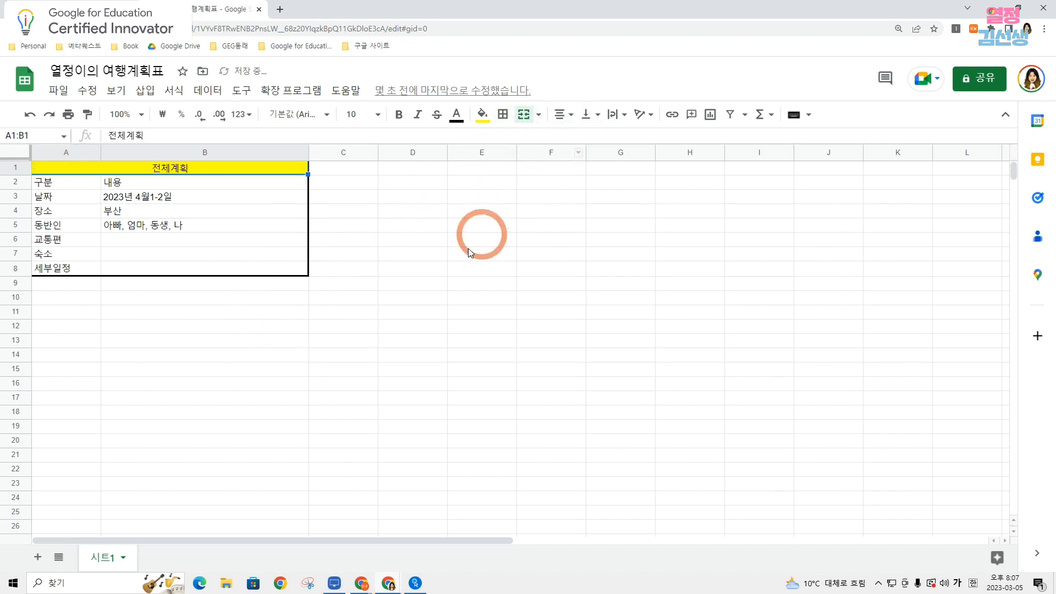
{"action": "left_click", "coordinate": [479, 268]}
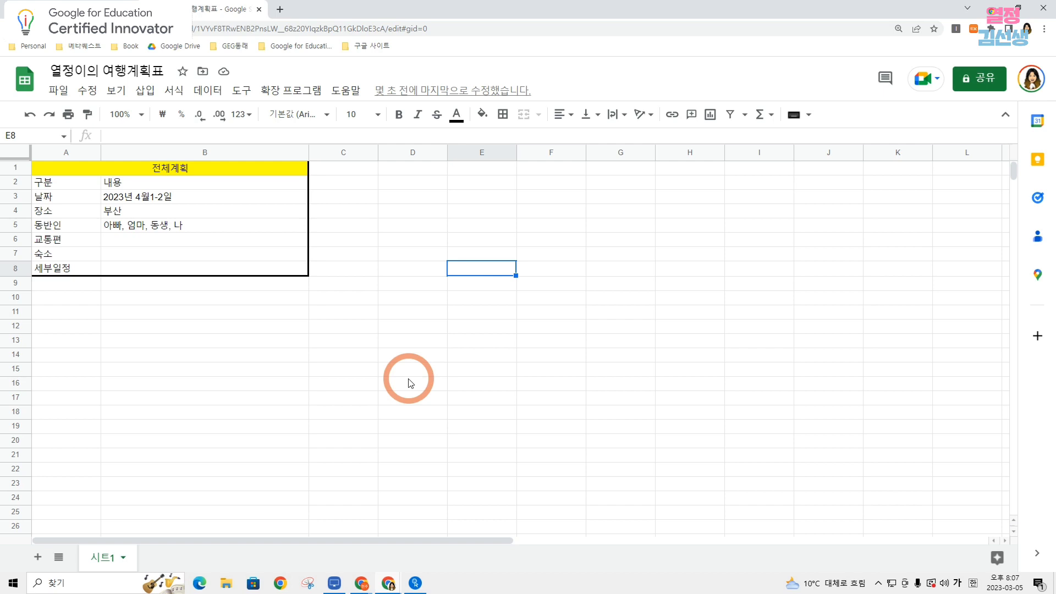
Select the 교통편 content cell B6 and search for 부산 국제시장 in Google Maps beside the sheet.
{"action": "left_click", "coordinate": [137, 241]}
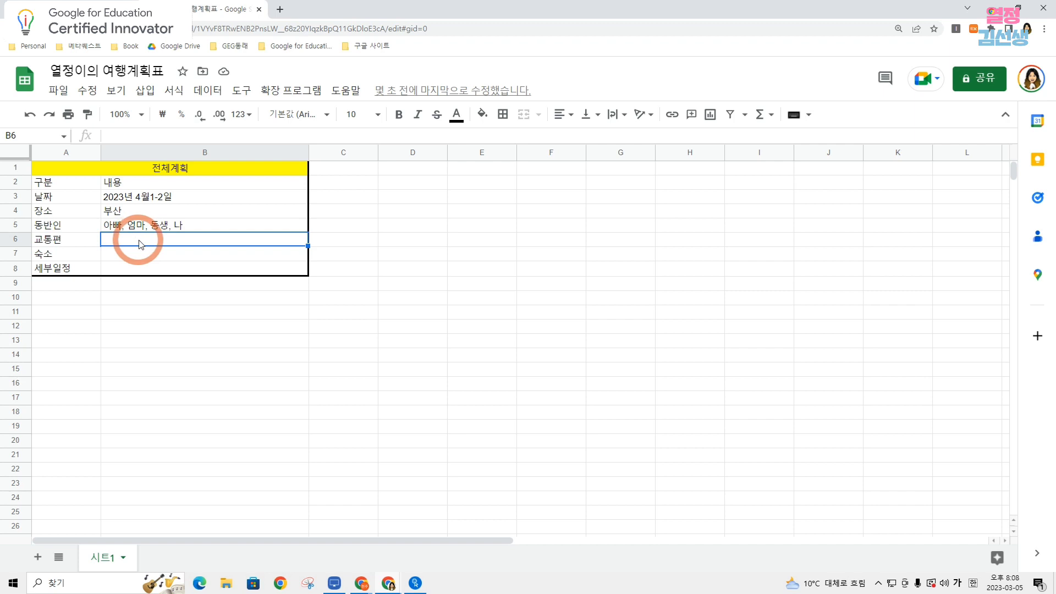
{"action": "left_click", "coordinate": [67, 237]}
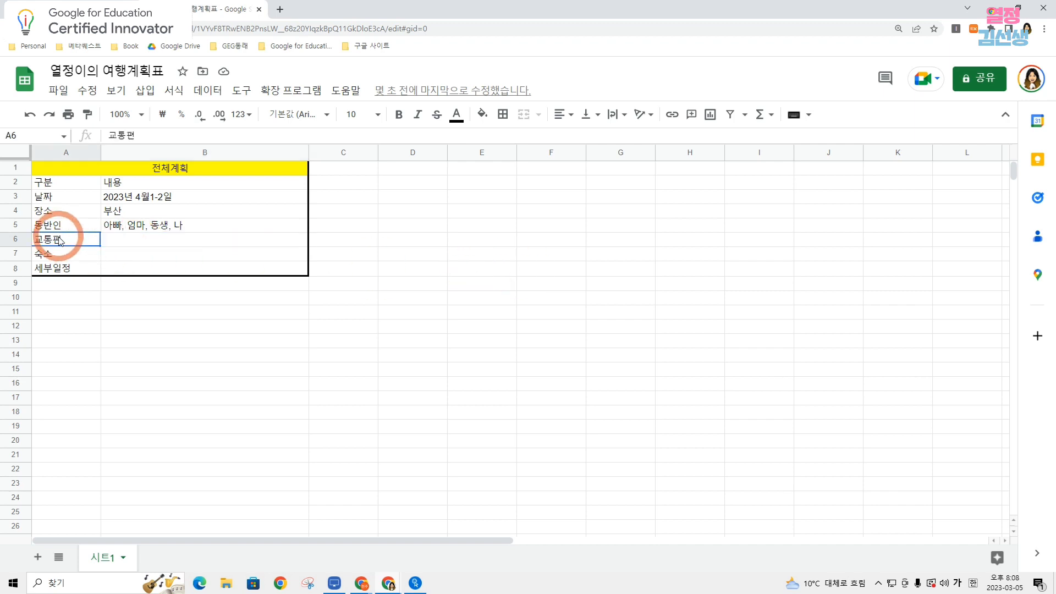
{"action": "left_click", "coordinate": [123, 240]}
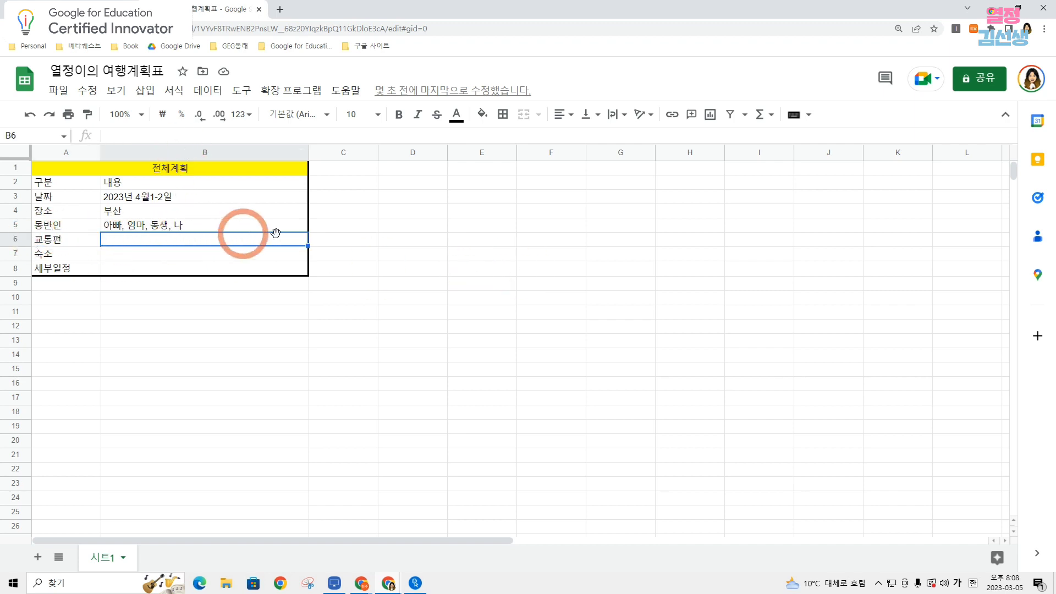
{"action": "left_click", "coordinate": [1038, 278]}
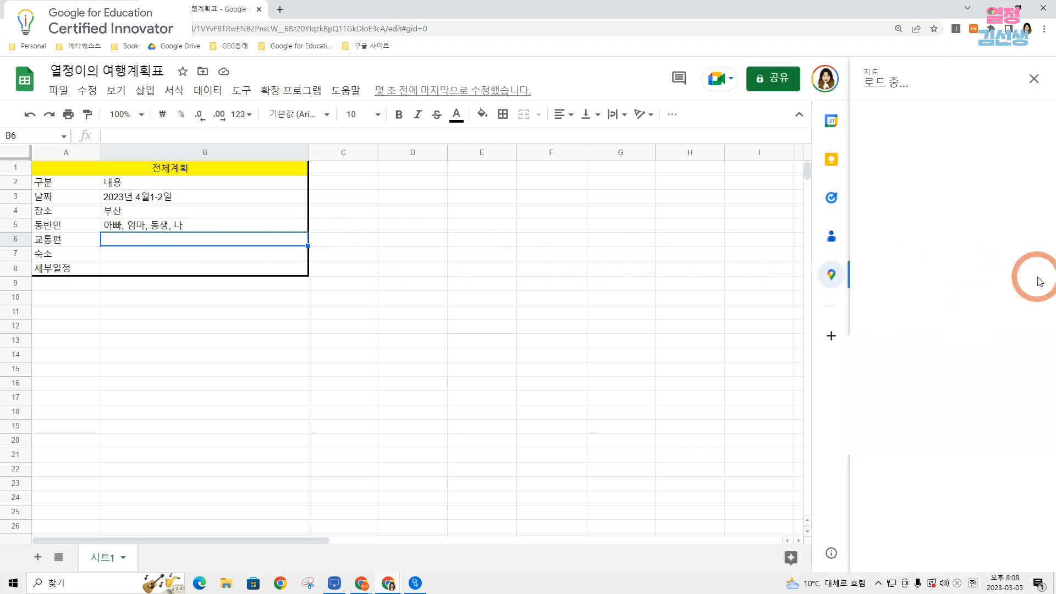
{"action": "left_click", "coordinate": [921, 114]}
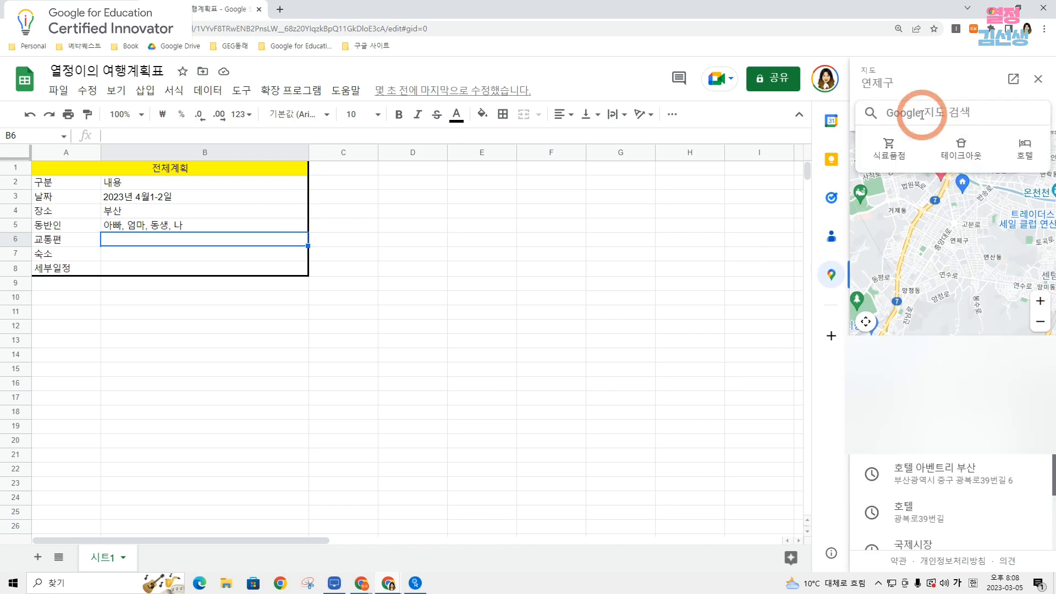
{"action": "type", "text": "부산"}
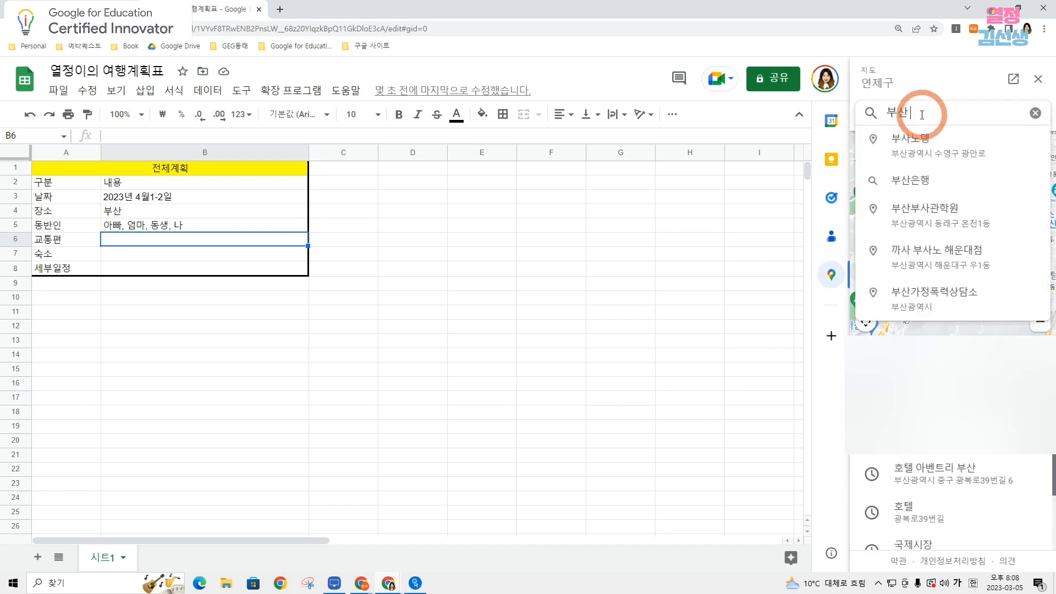
{"action": "type", "text": " 국제시장"}
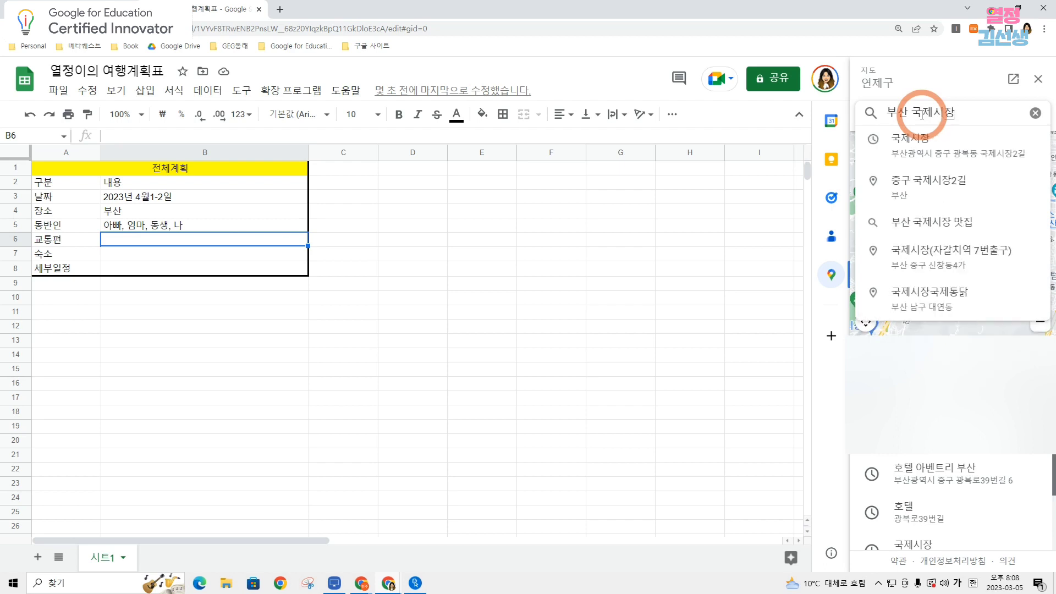
{"action": "key", "text": "Return"}
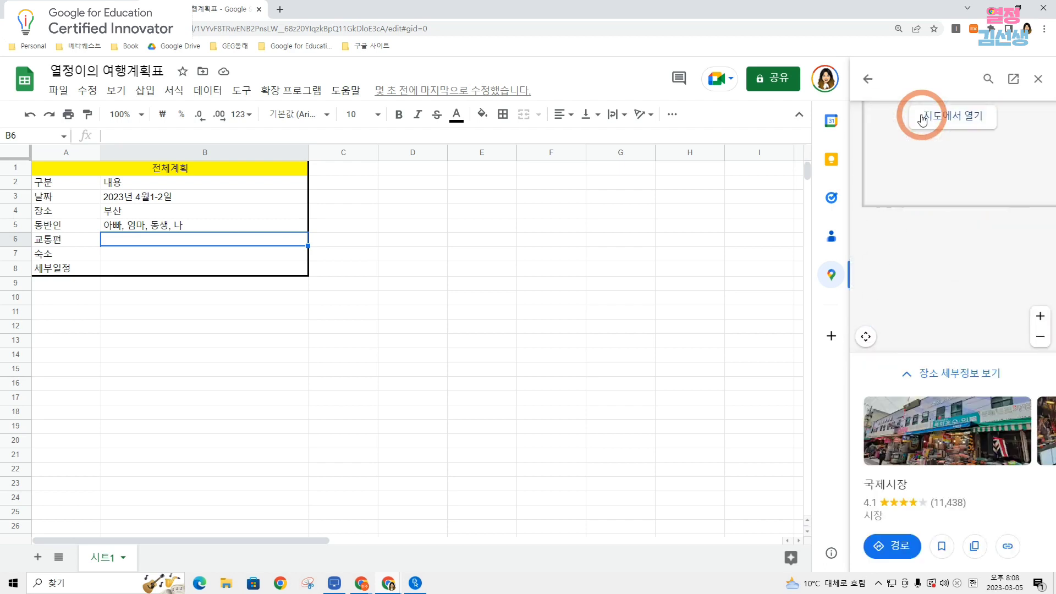
Get directions to 국제시장 in the full Google Maps page, with 서울역 in 서울 중구 as the starting point.
{"action": "left_click", "coordinate": [905, 549]}
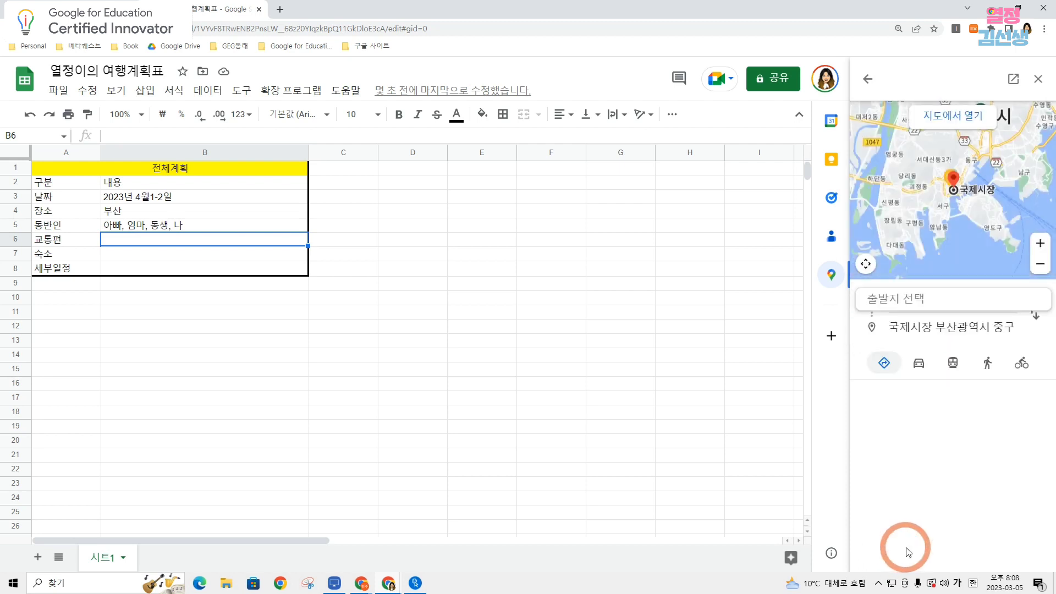
{"action": "left_click", "coordinate": [961, 120]}
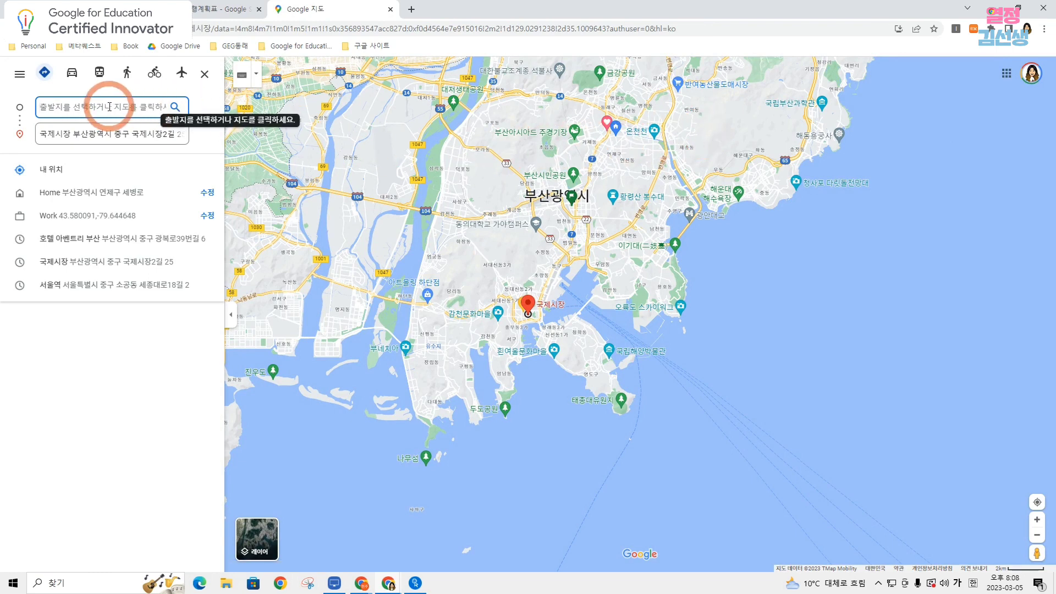
{"action": "type", "text": "서울이"}
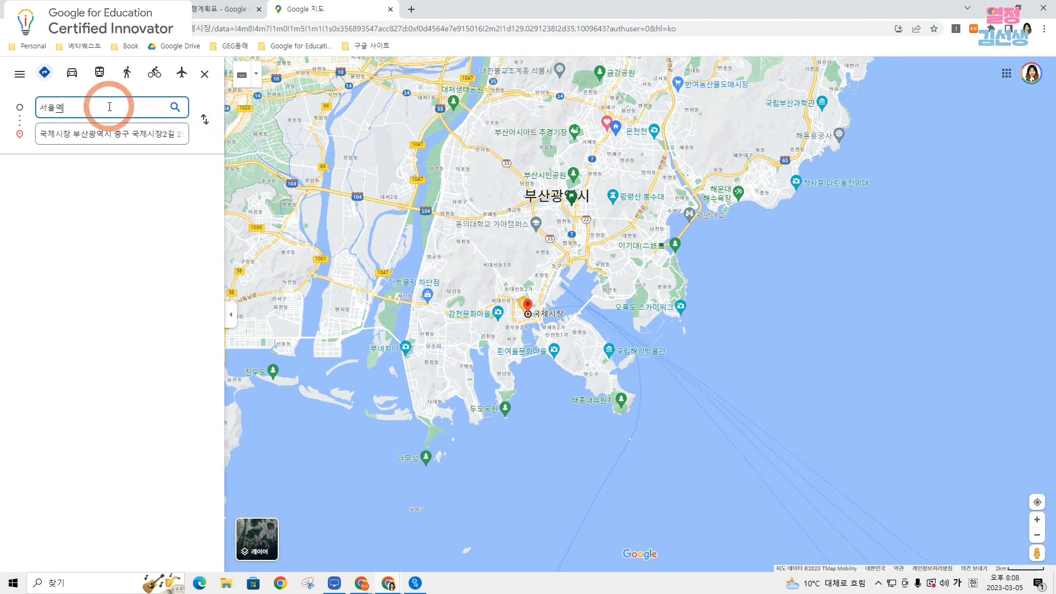
{"action": "key", "text": "Hangul"}
{"action": "type", "text": "ktx"}
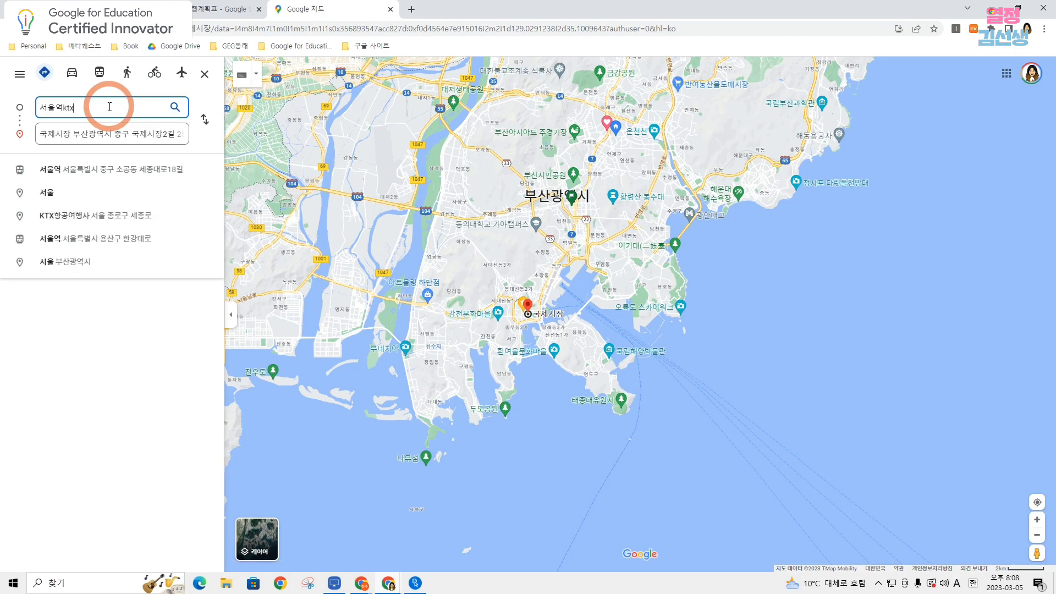
{"action": "left_click", "coordinate": [100, 169]}
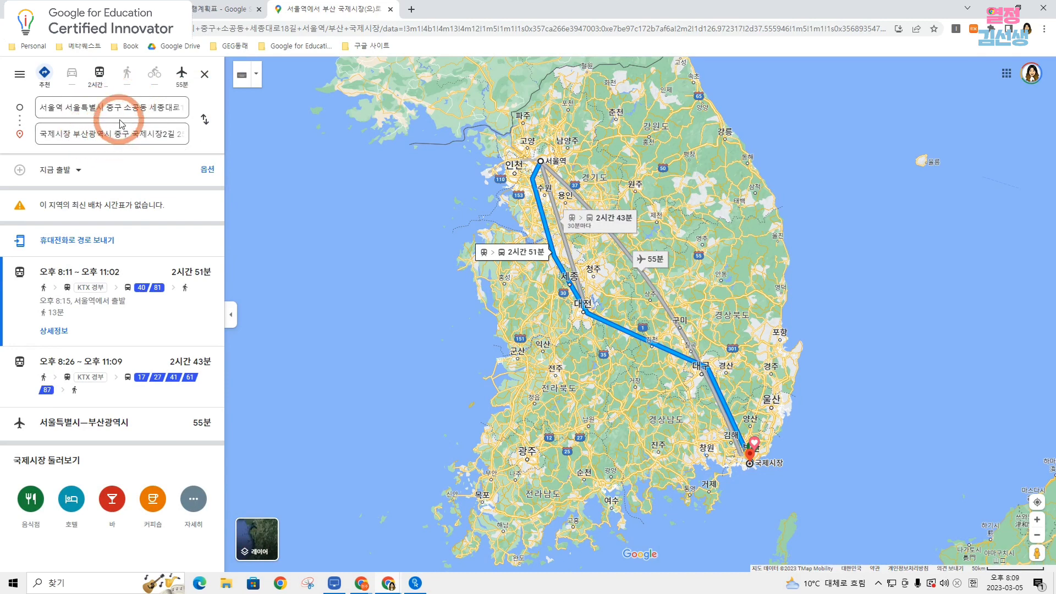
Copy the shareable link of the 서울역 to 국제시장 route.
{"action": "left_click", "coordinate": [20, 76]}
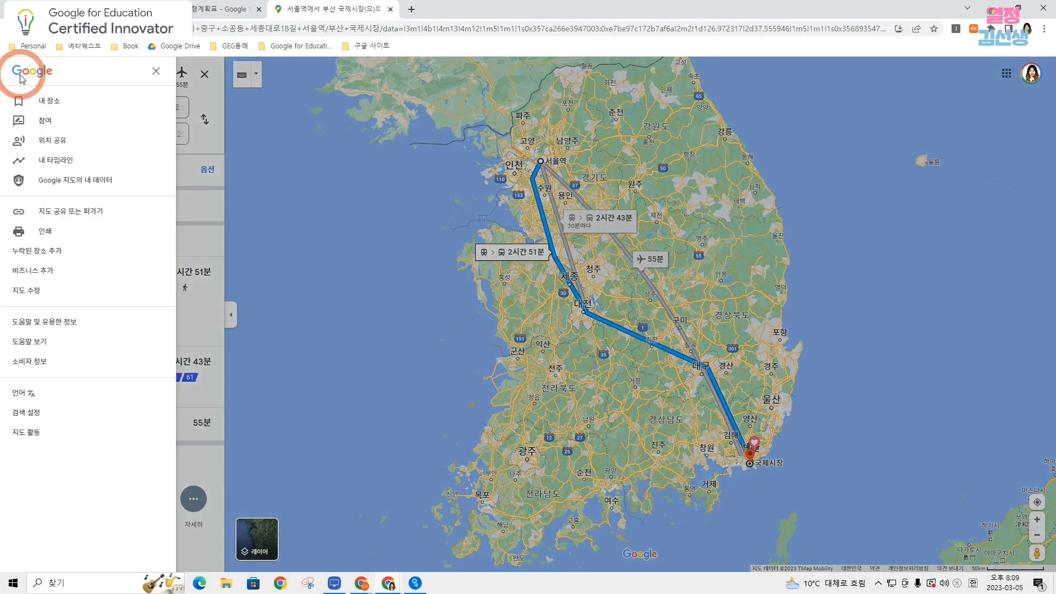
{"action": "left_click", "coordinate": [49, 213]}
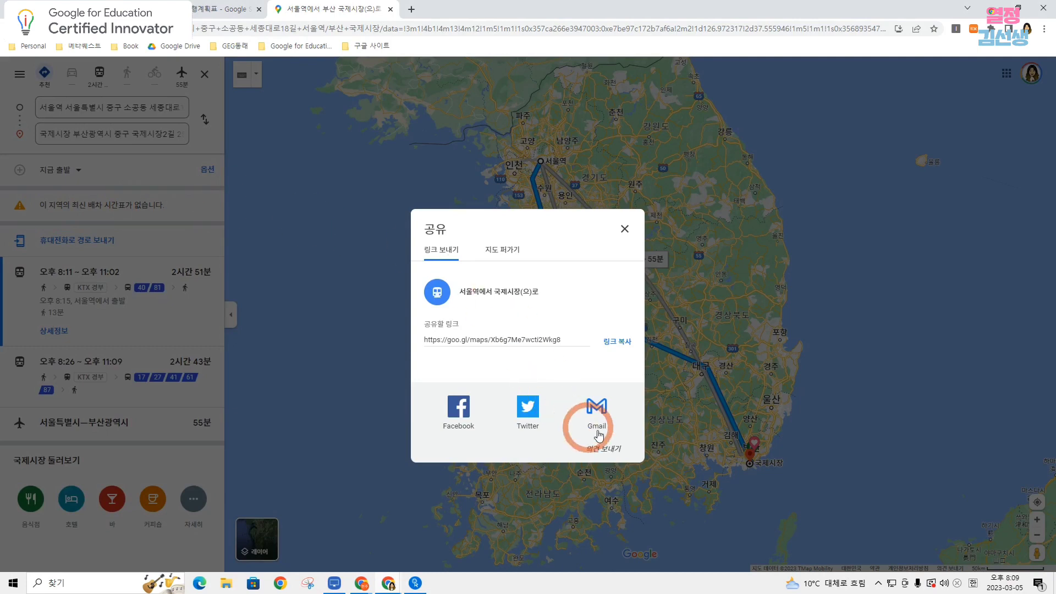
{"action": "left_click", "coordinate": [621, 341]}
{"action": "key", "text": "ctrl+c"}
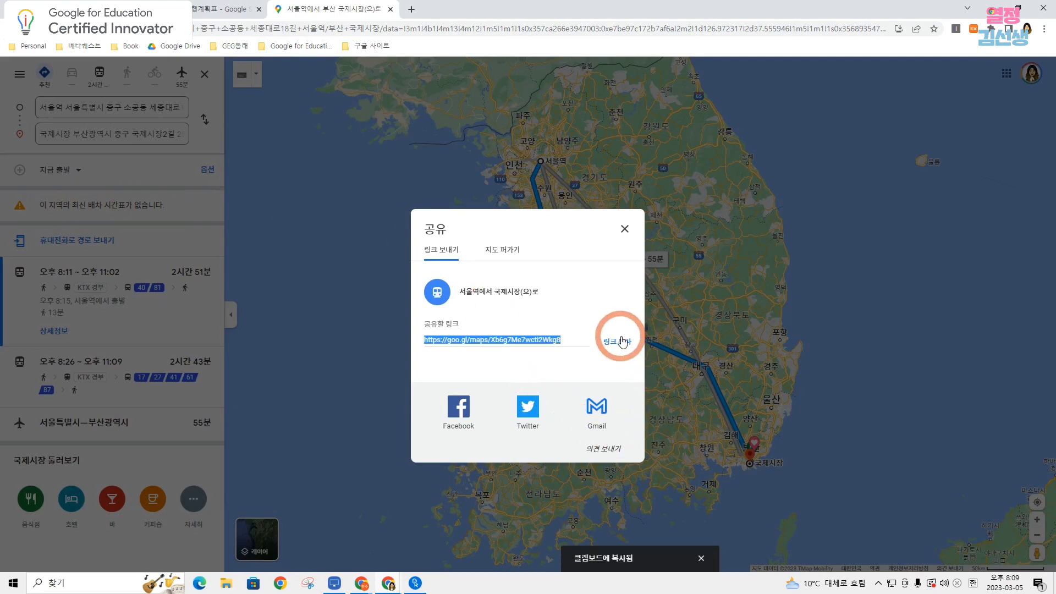
Switch back to the 여행계획표 spreadsheet and insert the copied Google Maps route link into 교통편 cell B6.
{"action": "left_click", "coordinate": [203, 9]}
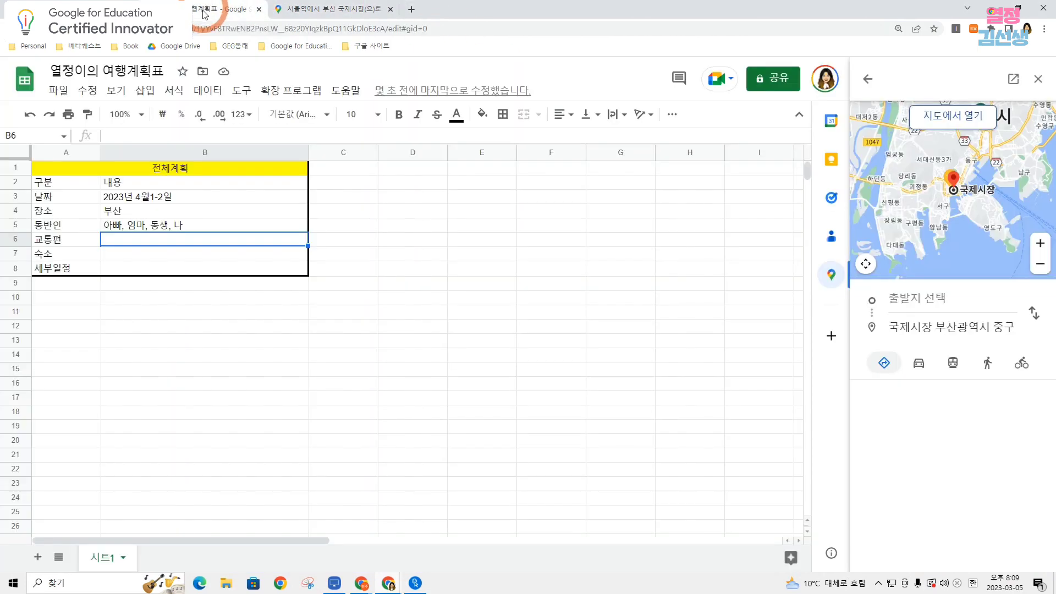
{"action": "right_click", "coordinate": [169, 244]}
{"action": "left_click", "coordinate": [236, 434]}
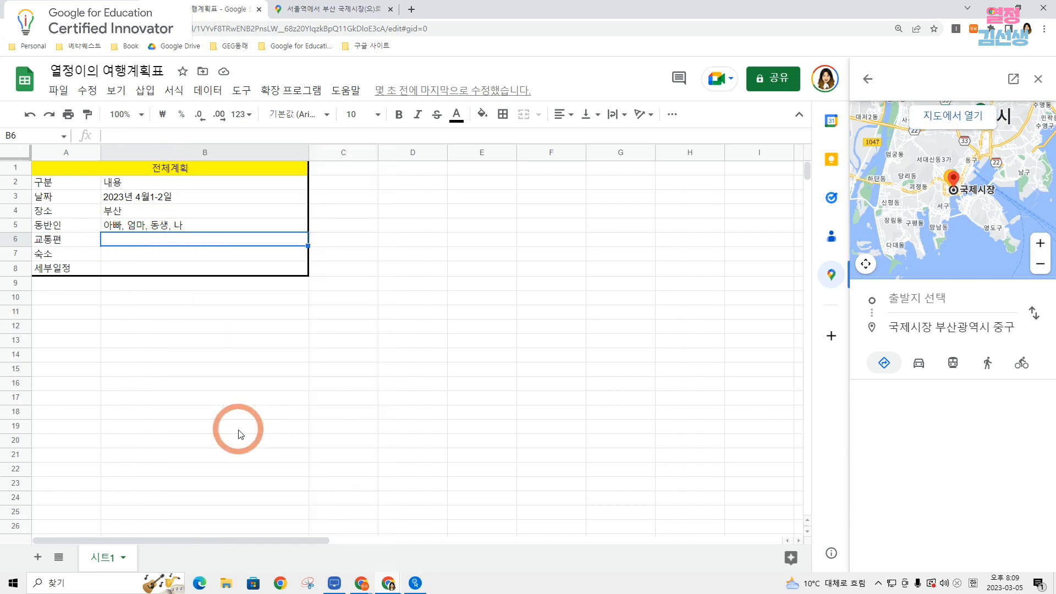
{"action": "key", "text": "ctrl+v"}
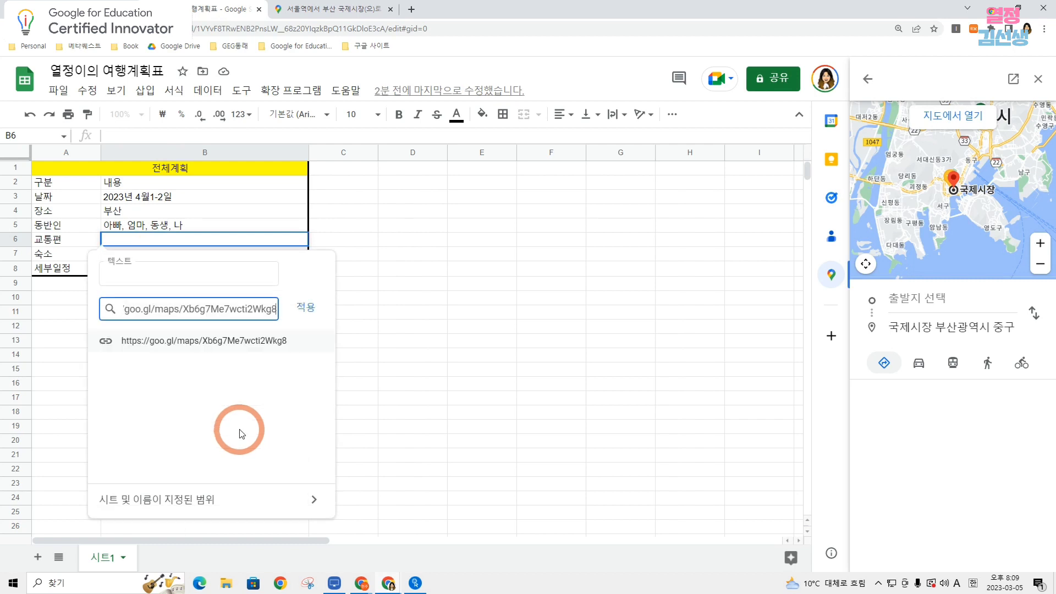
{"action": "left_click", "coordinate": [308, 307]}
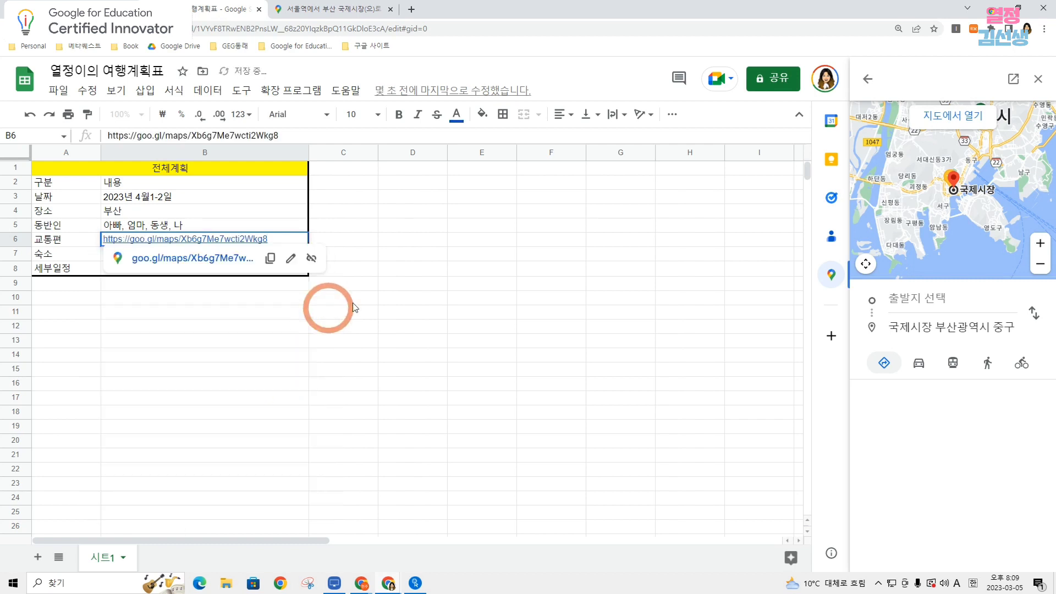
{"action": "left_click", "coordinate": [433, 242]}
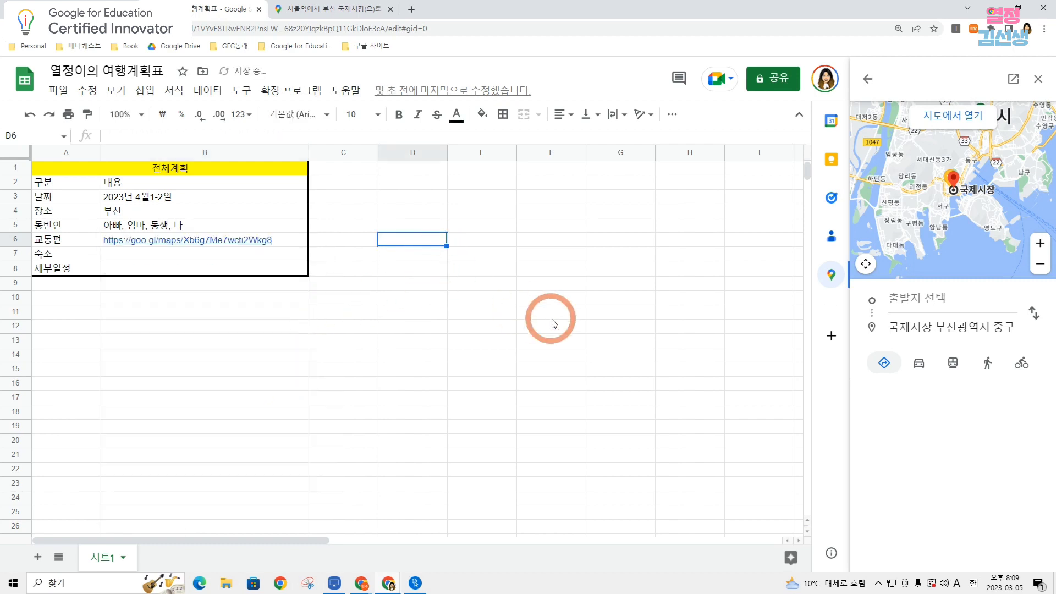
Switch to Google Maps, dismiss the share dialog, and search for hotels around 국제시장 for 4 guests.
{"action": "left_click", "coordinate": [306, 10]}
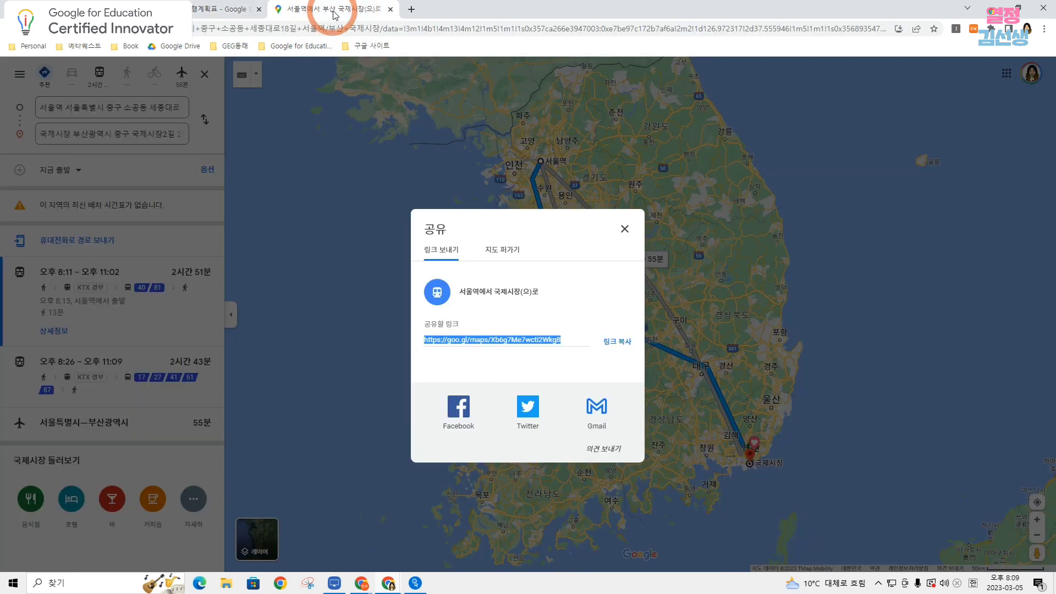
{"action": "left_click", "coordinate": [624, 229]}
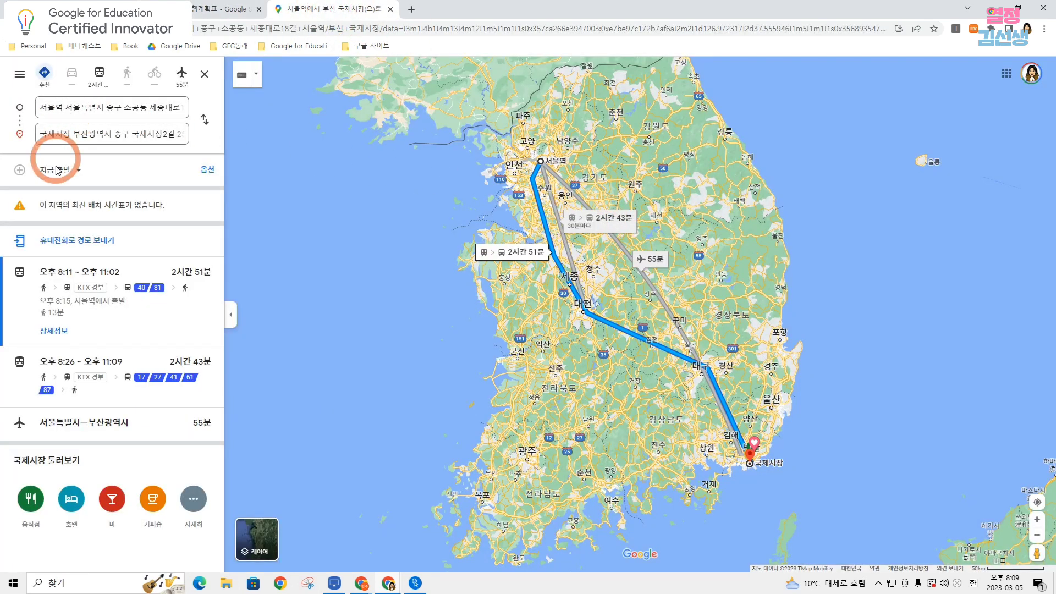
{"action": "left_click", "coordinate": [71, 501]}
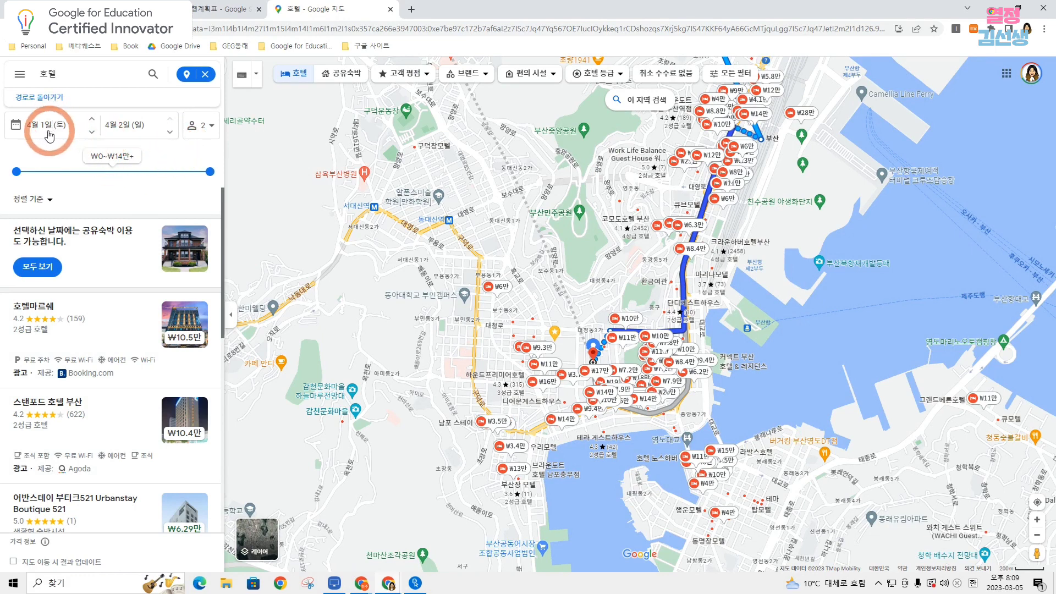
{"action": "left_click", "coordinate": [207, 130]}
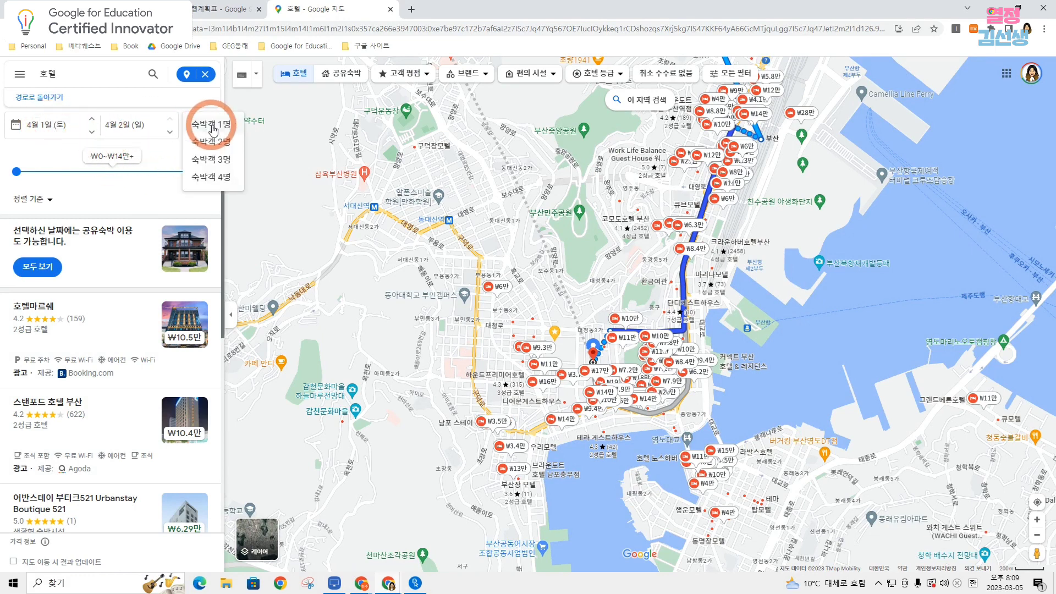
{"action": "left_click", "coordinate": [220, 175]}
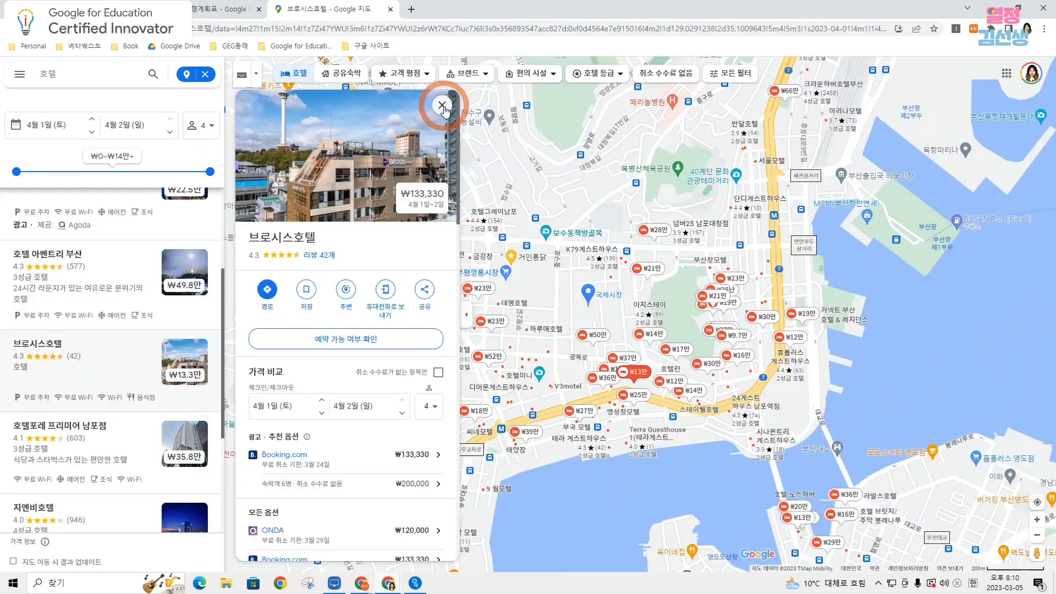
{"action": "left_click", "coordinate": [435, 102]}
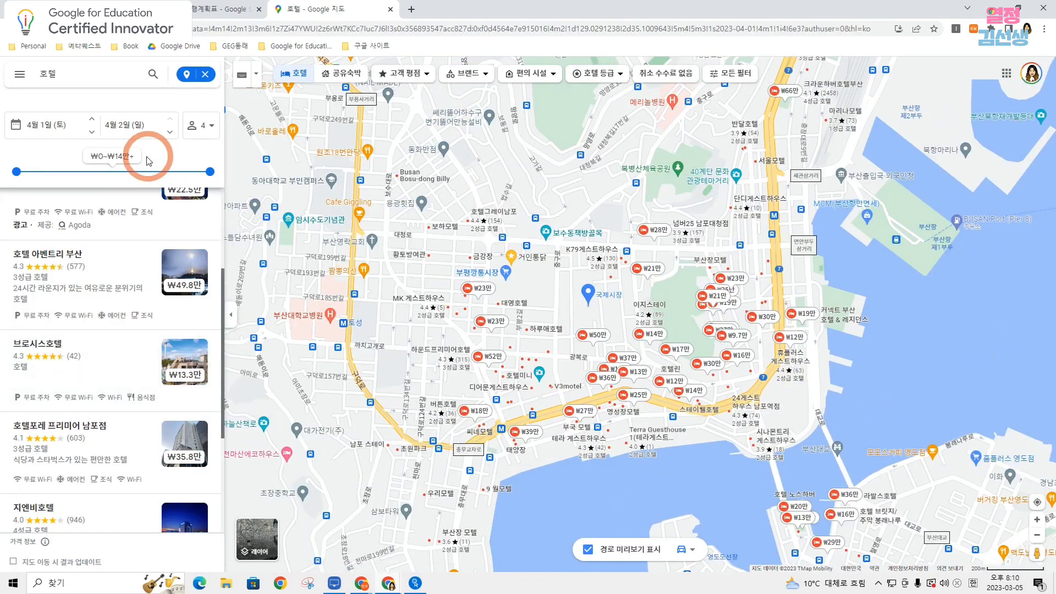
Open the 브로시스호텔 listing and copy its shareable link.
{"action": "left_click", "coordinate": [56, 356]}
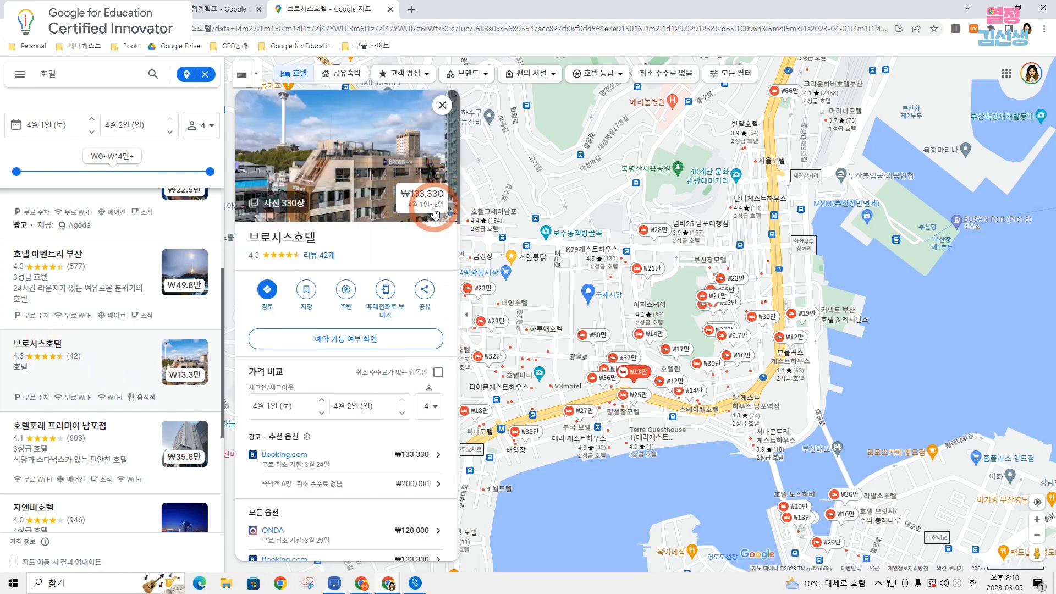
{"action": "left_click", "coordinate": [425, 292]}
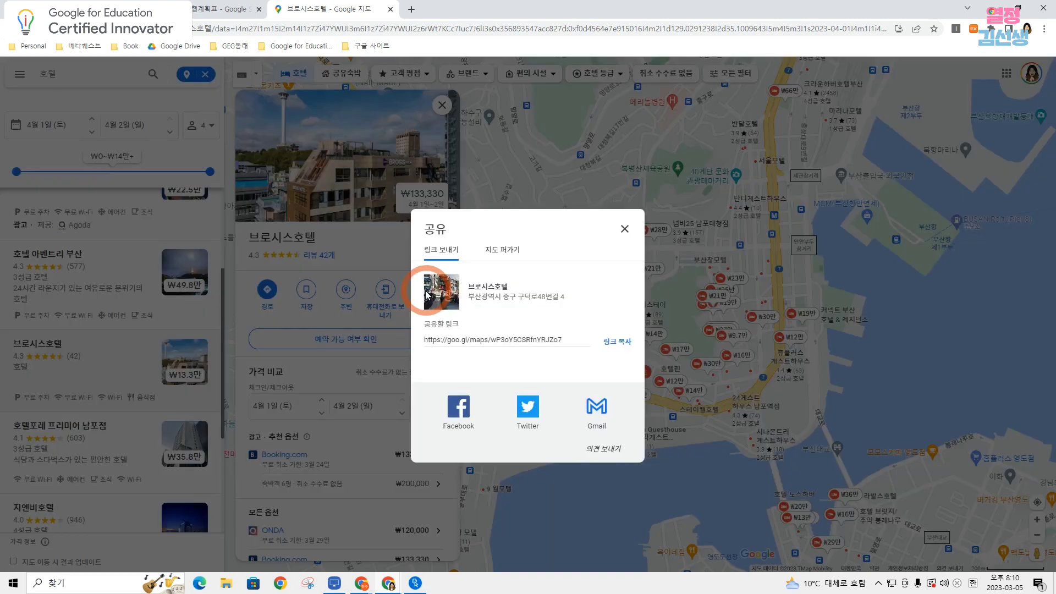
{"action": "left_click", "coordinate": [626, 344]}
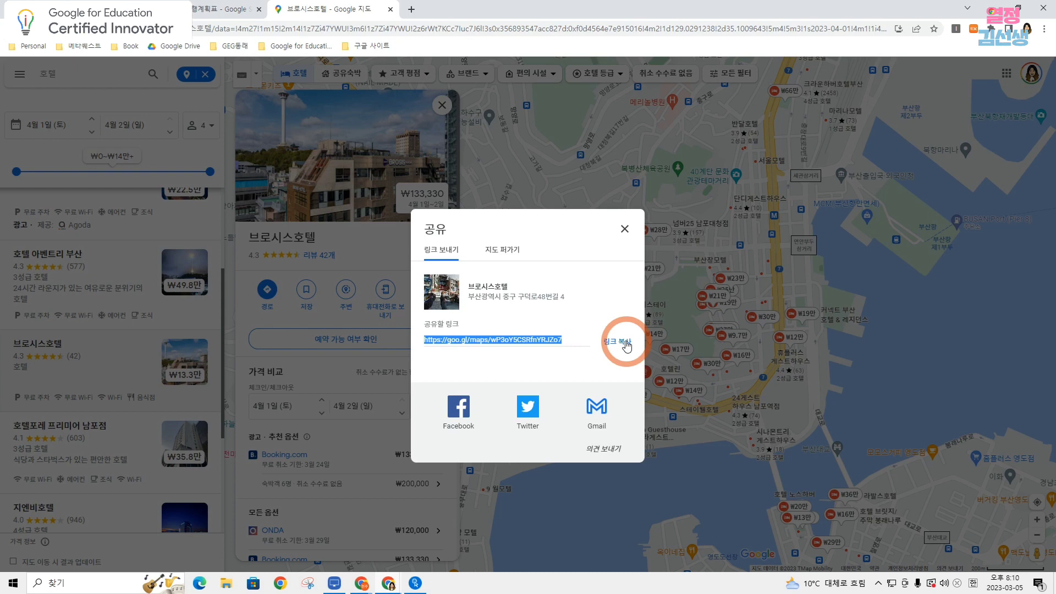
{"action": "left_click", "coordinate": [626, 345]}
Switch back to the 여행계획표 spreadsheet and insert the copied hotel link into 숙소 cell B7.
{"action": "left_click", "coordinate": [220, 9]}
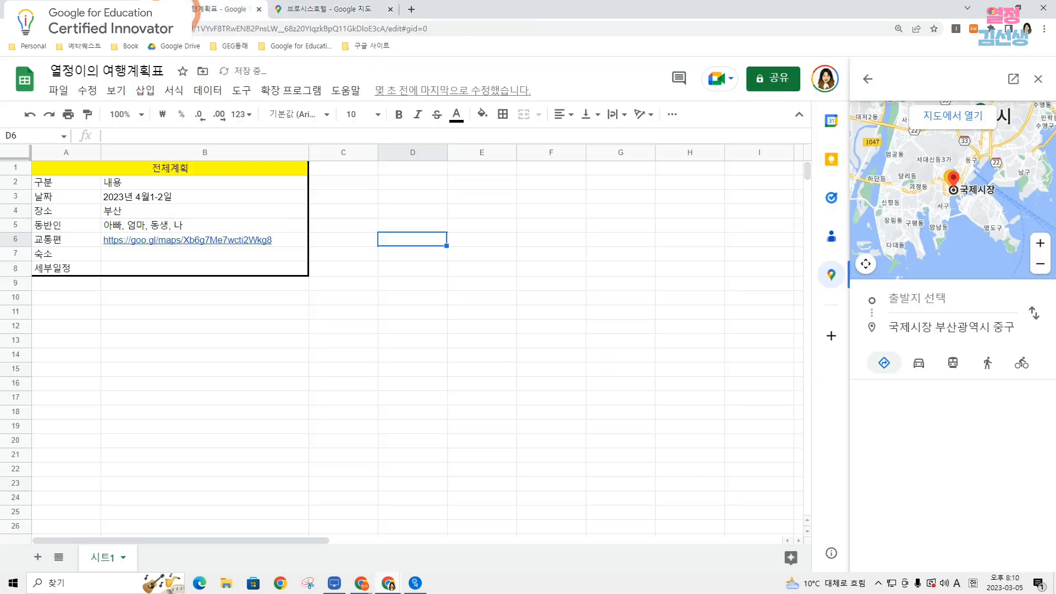
{"action": "left_click", "coordinate": [134, 257]}
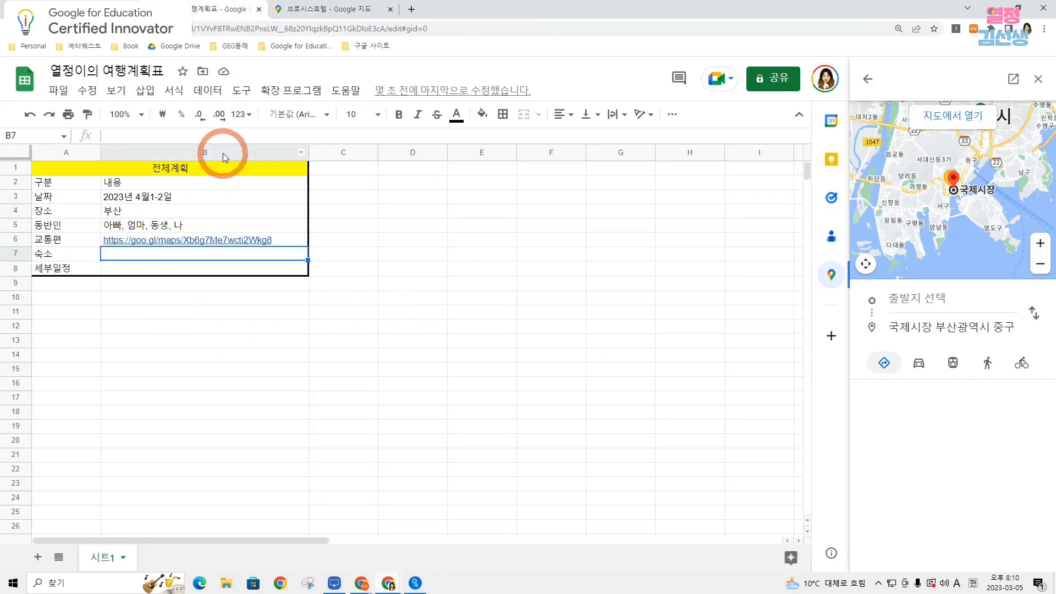
{"action": "right_click", "coordinate": [130, 256]}
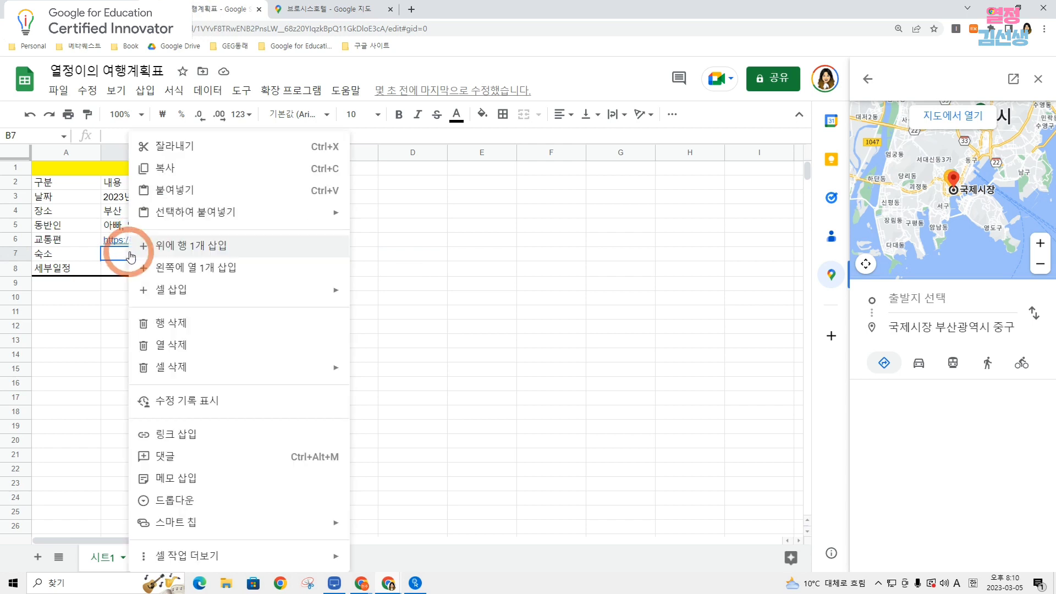
{"action": "left_click", "coordinate": [242, 446]}
{"action": "key", "text": "ctrl+v"}
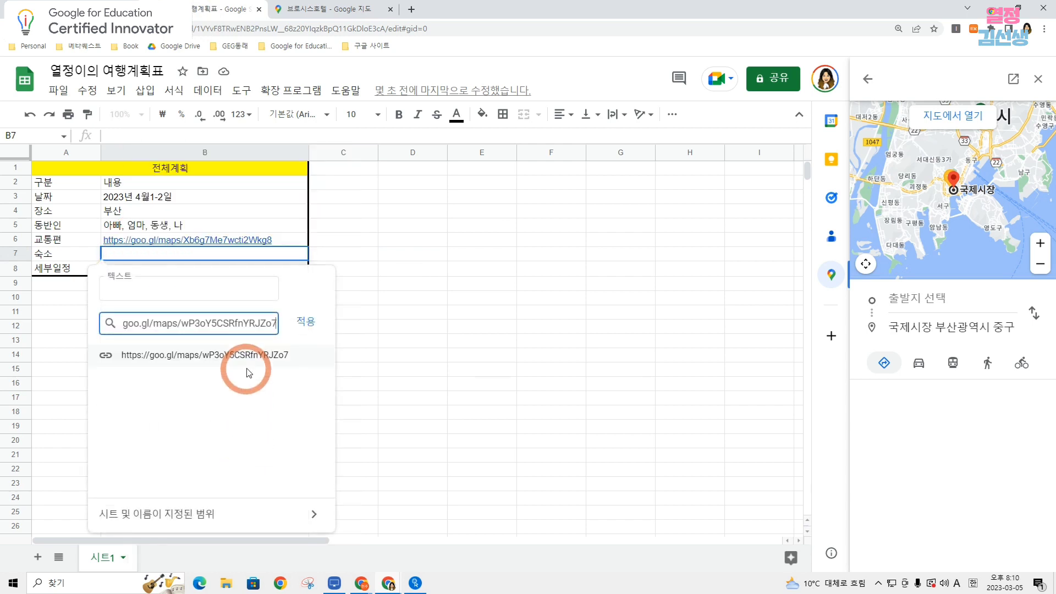
{"action": "left_click", "coordinate": [304, 320]}
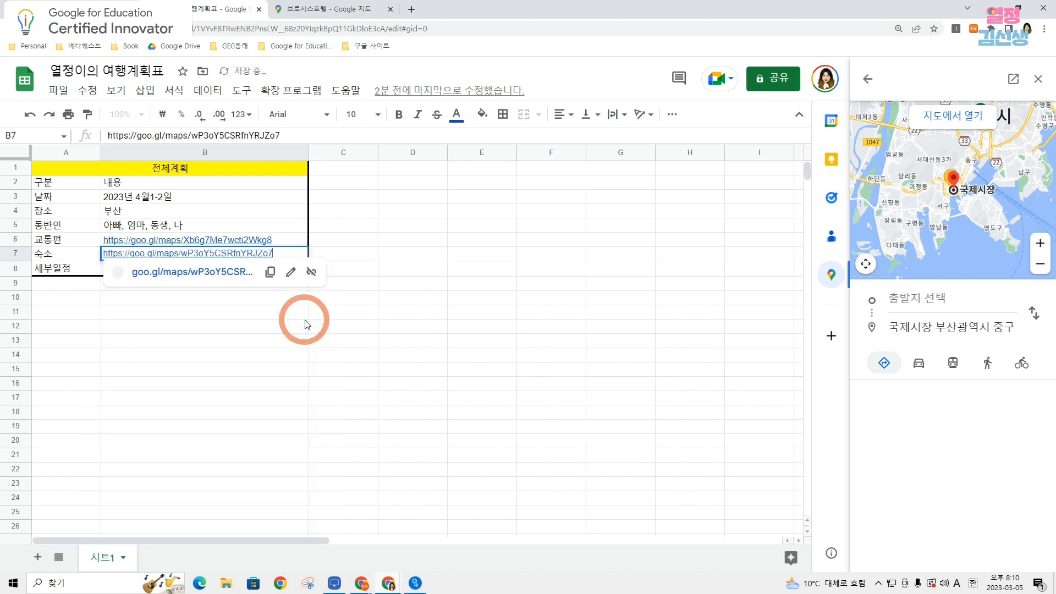
{"action": "left_click", "coordinate": [347, 259]}
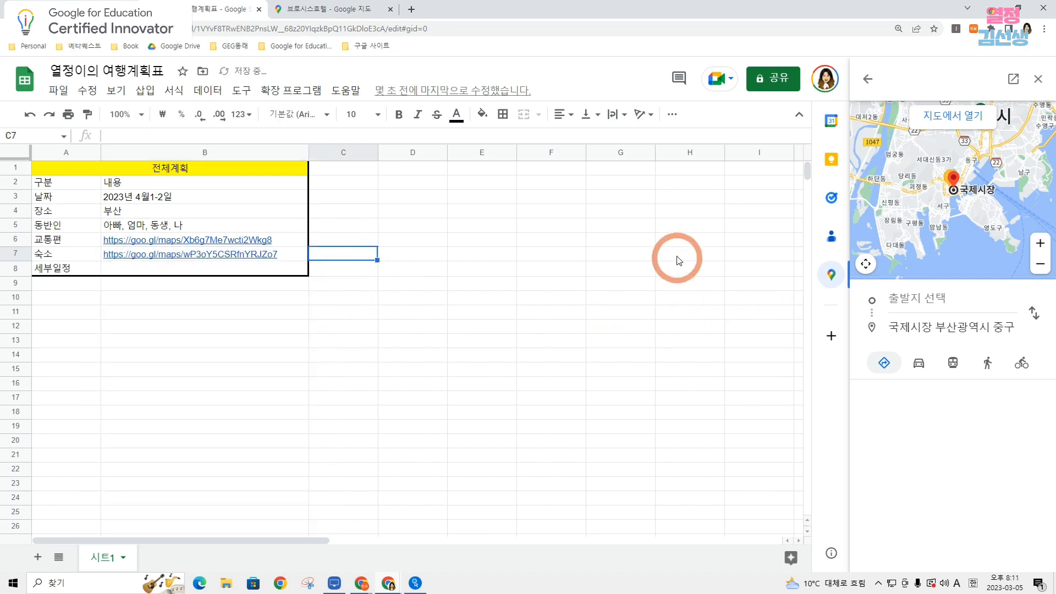
Add a second sheet to the spreadsheet and return to 시트1.
{"action": "left_click", "coordinate": [158, 270]}
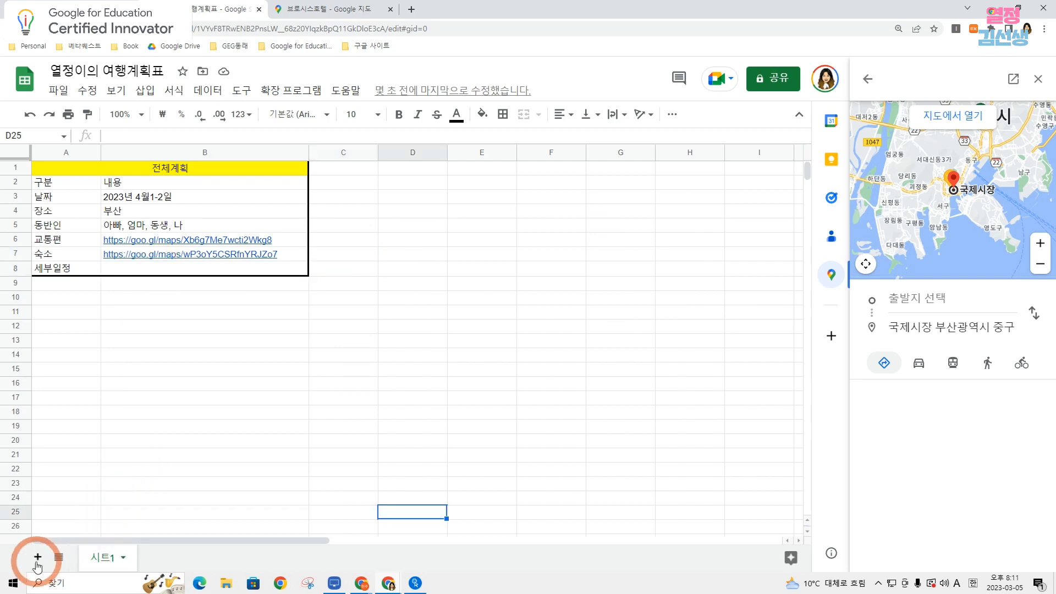
{"action": "left_click", "coordinate": [38, 559]}
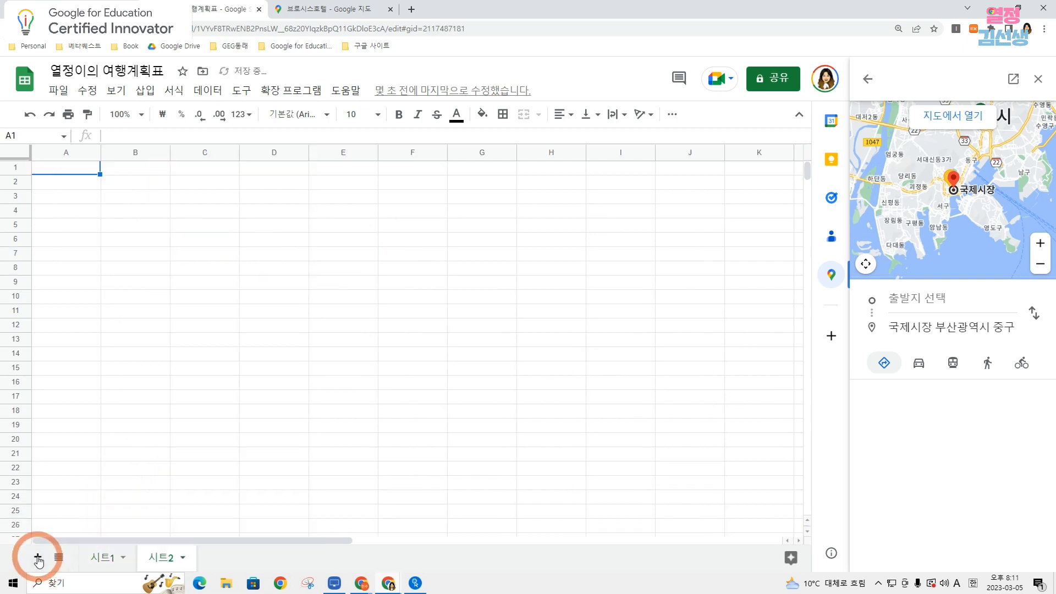
{"action": "left_click", "coordinate": [98, 558]}
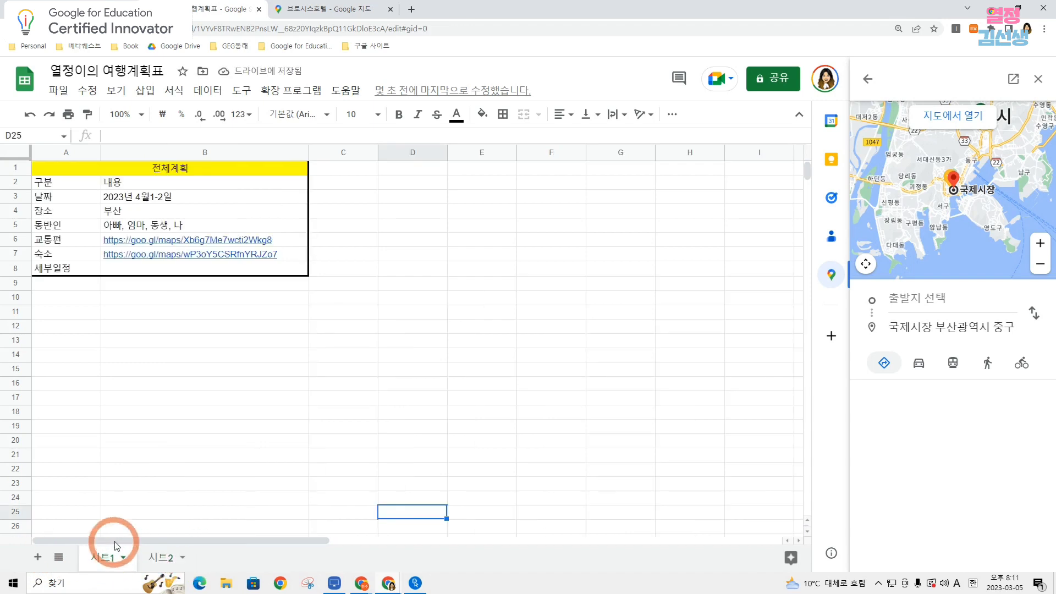
Insert a link to 시트2 into 세부일정 cell B8.
{"action": "left_click", "coordinate": [151, 271]}
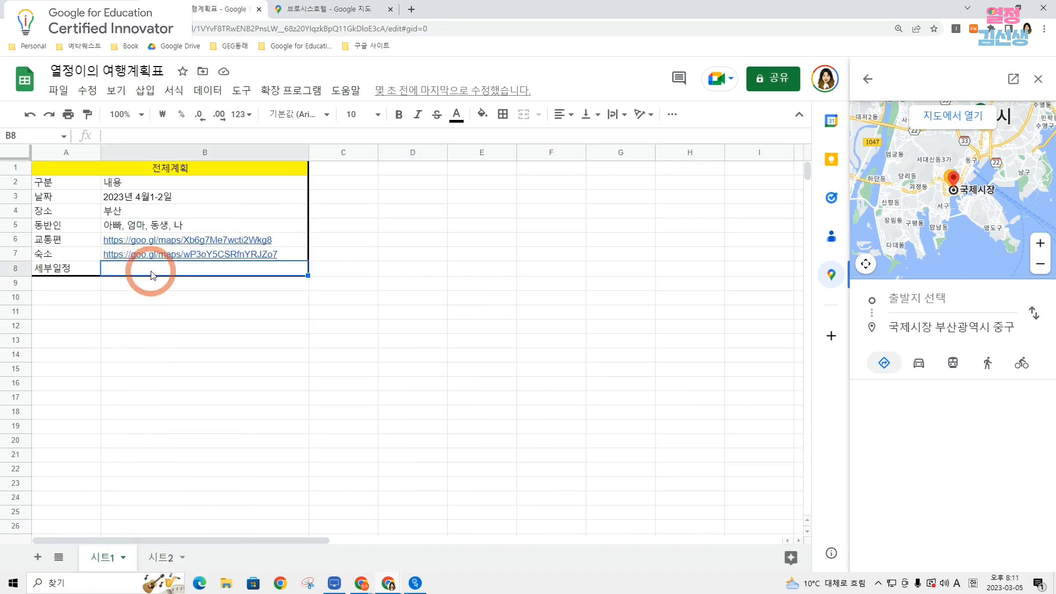
{"action": "right_click", "coordinate": [152, 275]}
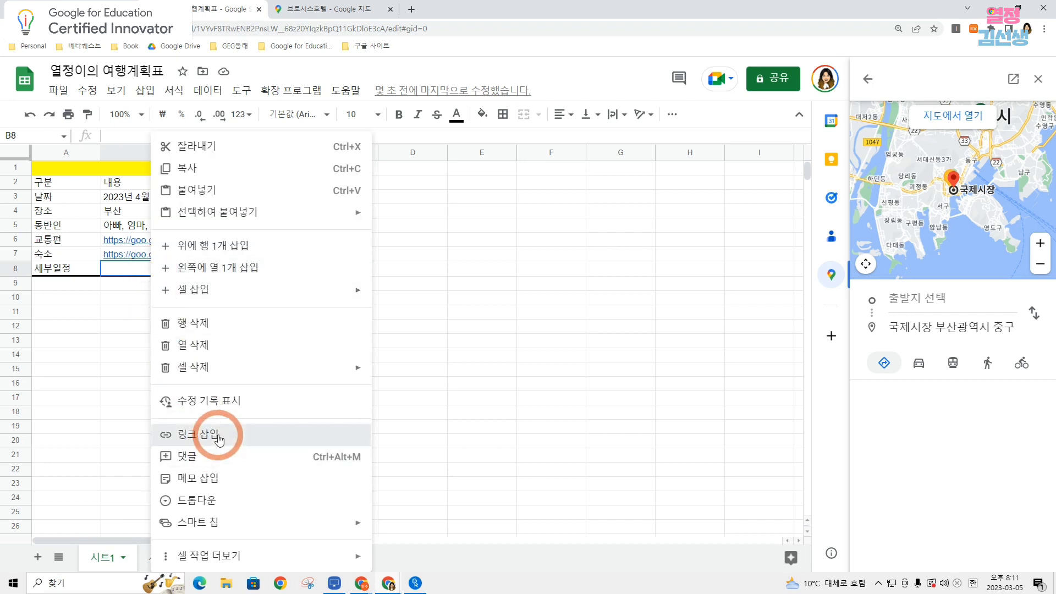
{"action": "left_click", "coordinate": [188, 434]}
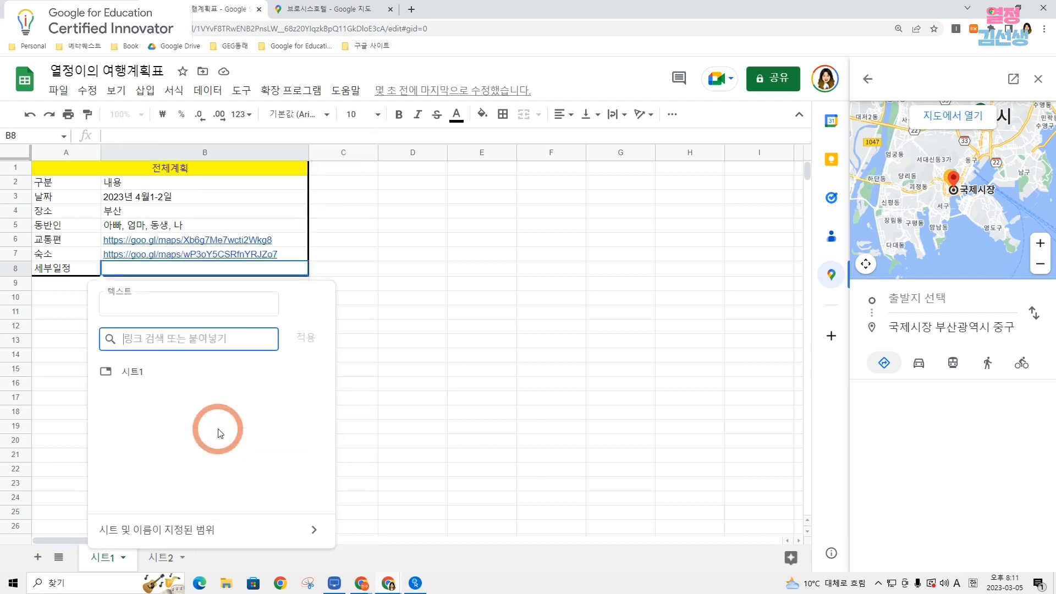
{"action": "left_click", "coordinate": [206, 540]}
{"action": "left_click", "coordinate": [189, 410]}
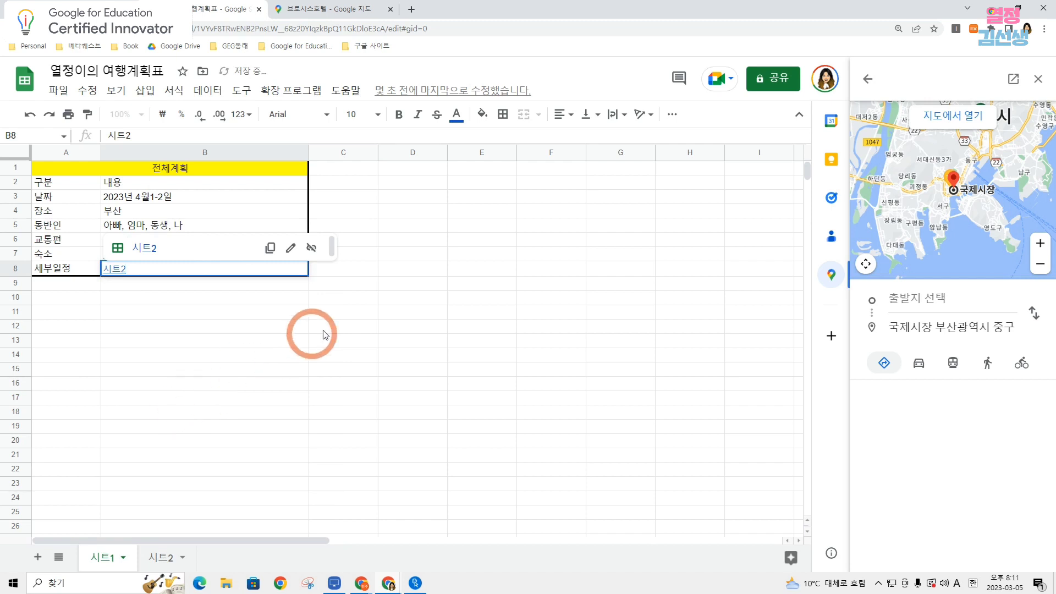
{"action": "left_click", "coordinate": [355, 269]}
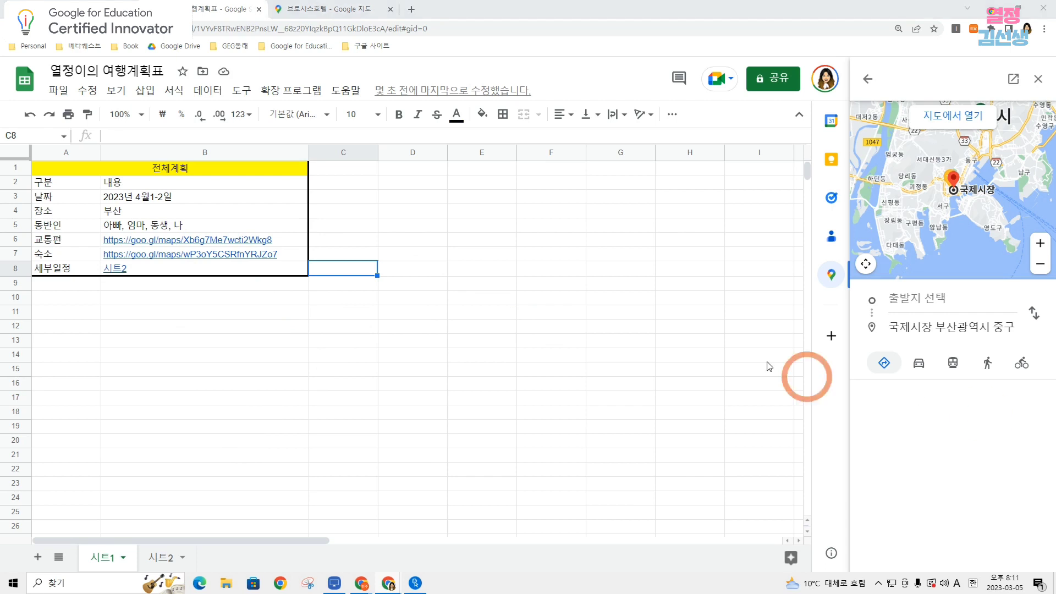
On 시트2, finish the 총계 label in A9 and apply all borders to range A8:G9.
{"action": "left_click", "coordinate": [160, 557]}
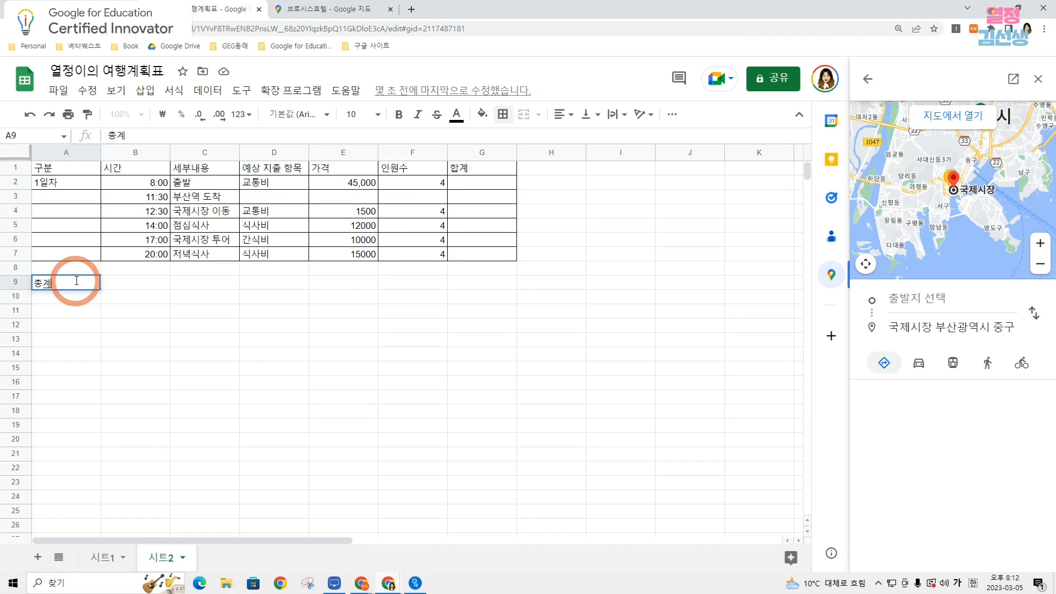
{"action": "left_click", "coordinate": [125, 338]}
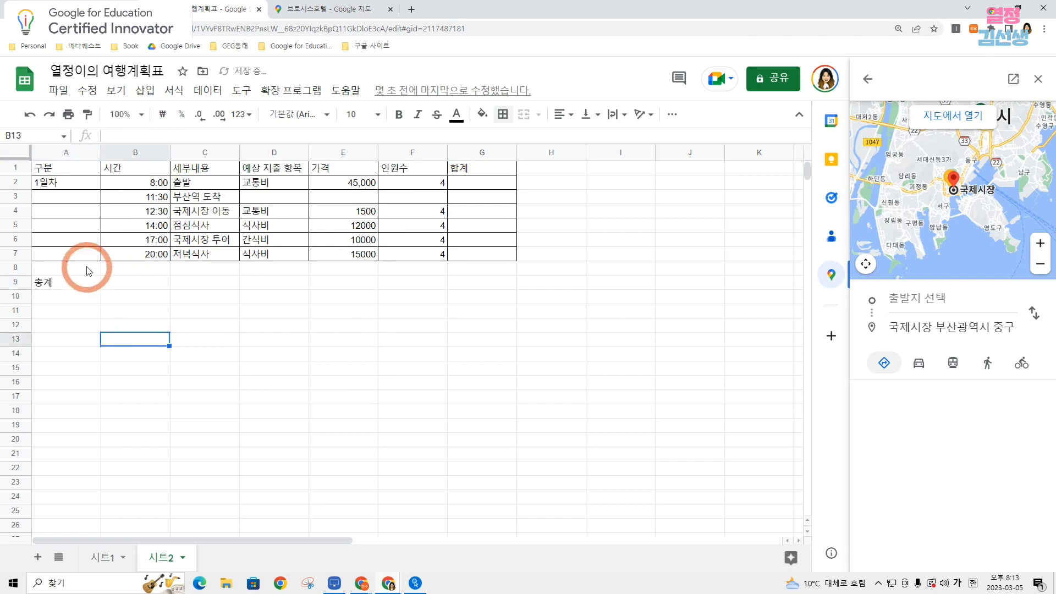
{"action": "left_click_drag", "start_coordinate": [83, 269], "coordinate": [498, 279]}
{"action": "left_click", "coordinate": [502, 114]}
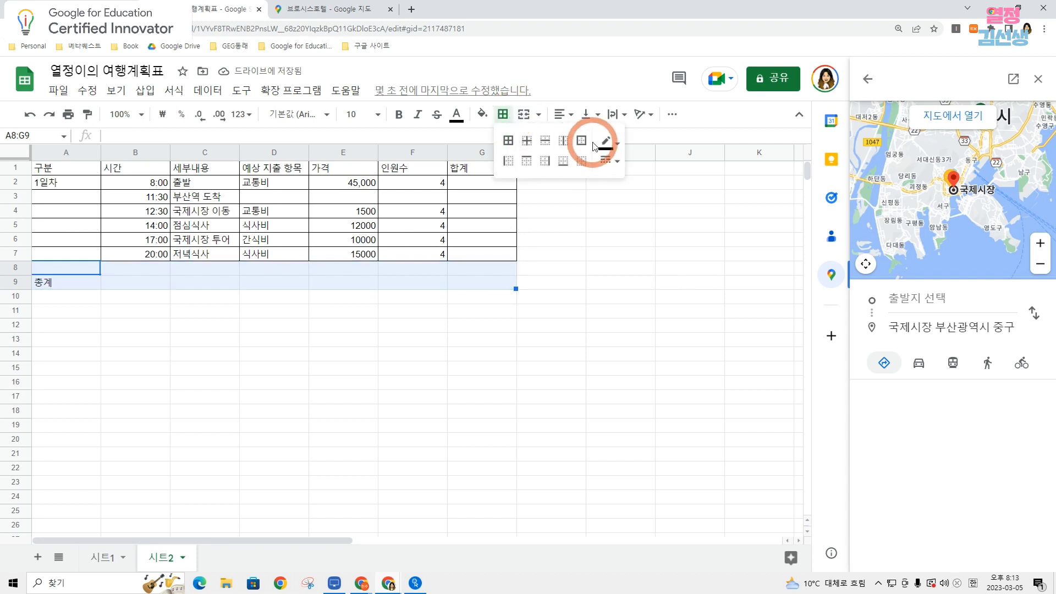
{"action": "left_click", "coordinate": [508, 140]}
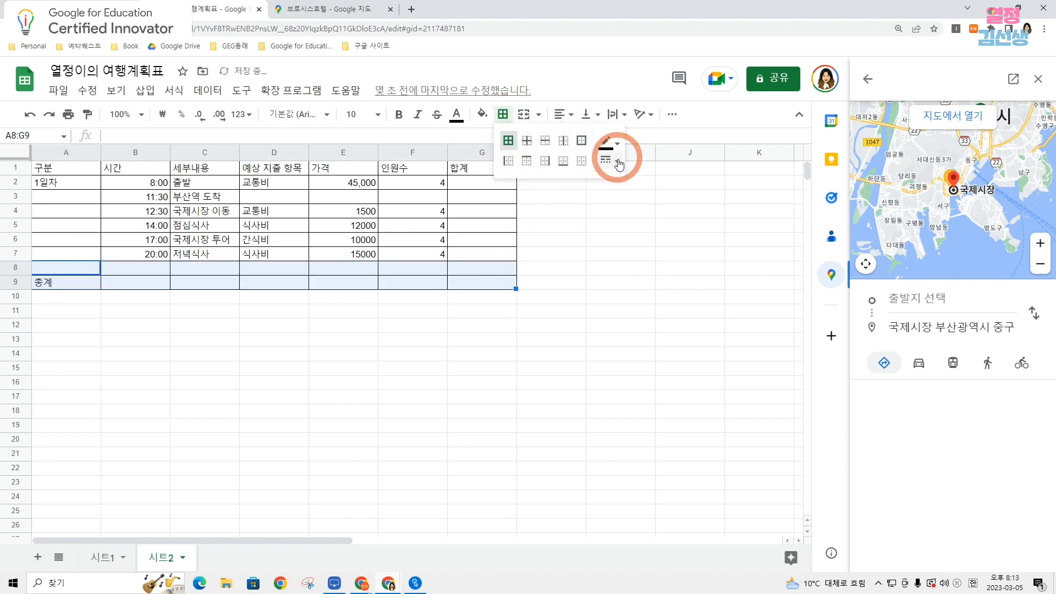
{"action": "left_click", "coordinate": [685, 255]}
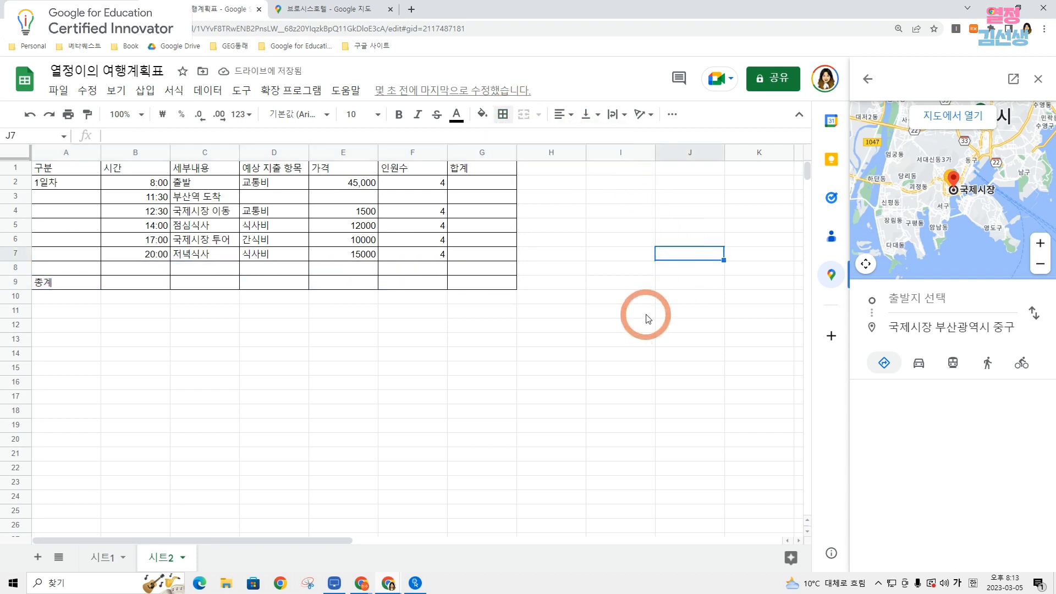
Fill the header row A1:G1 of the detailed schedule with yellow.
{"action": "left_click_drag", "start_coordinate": [69, 168], "coordinate": [493, 174]}
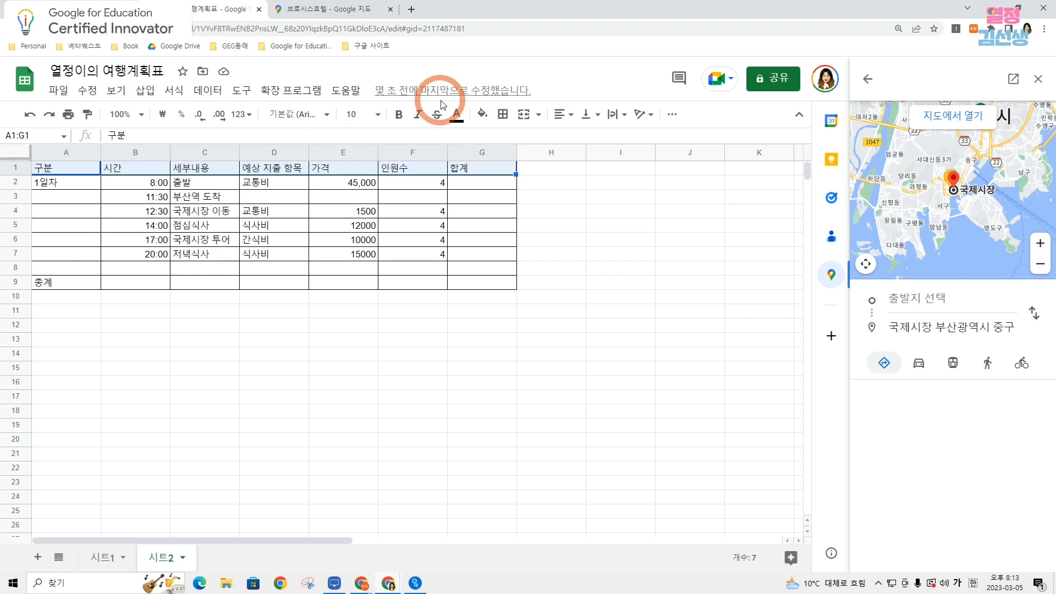
{"action": "left_click_drag", "start_coordinate": [52, 170], "coordinate": [503, 171]}
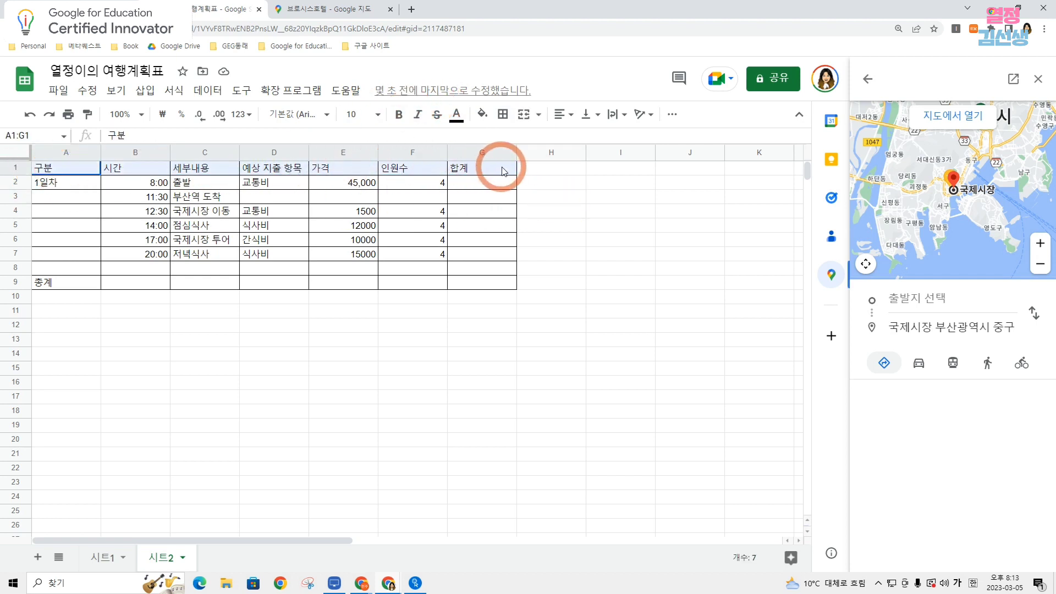
{"action": "left_click", "coordinate": [483, 114]}
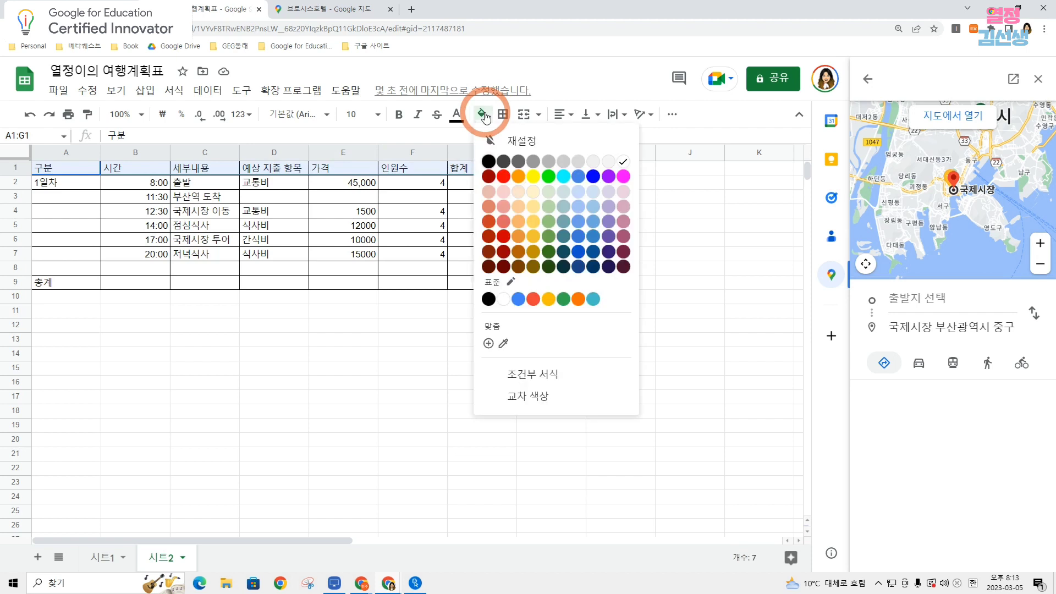
{"action": "left_click", "coordinate": [533, 176]}
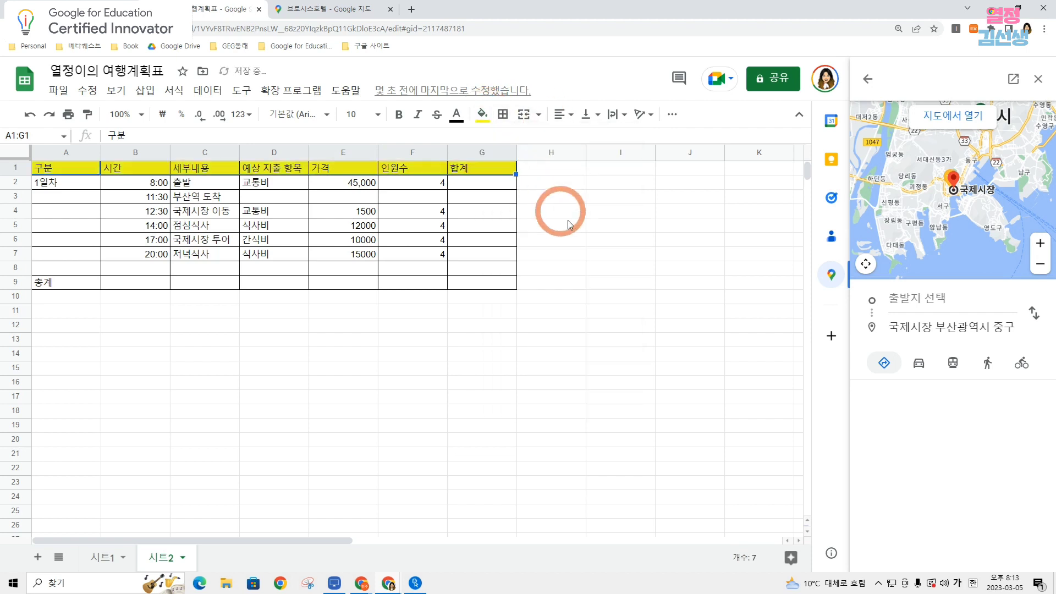
{"action": "left_click", "coordinate": [551, 239]}
Fill the 총계 row A9:G9 with the same yellow as the header.
{"action": "left_click_drag", "start_coordinate": [37, 282], "coordinate": [485, 283]}
{"action": "left_click", "coordinate": [483, 113]}
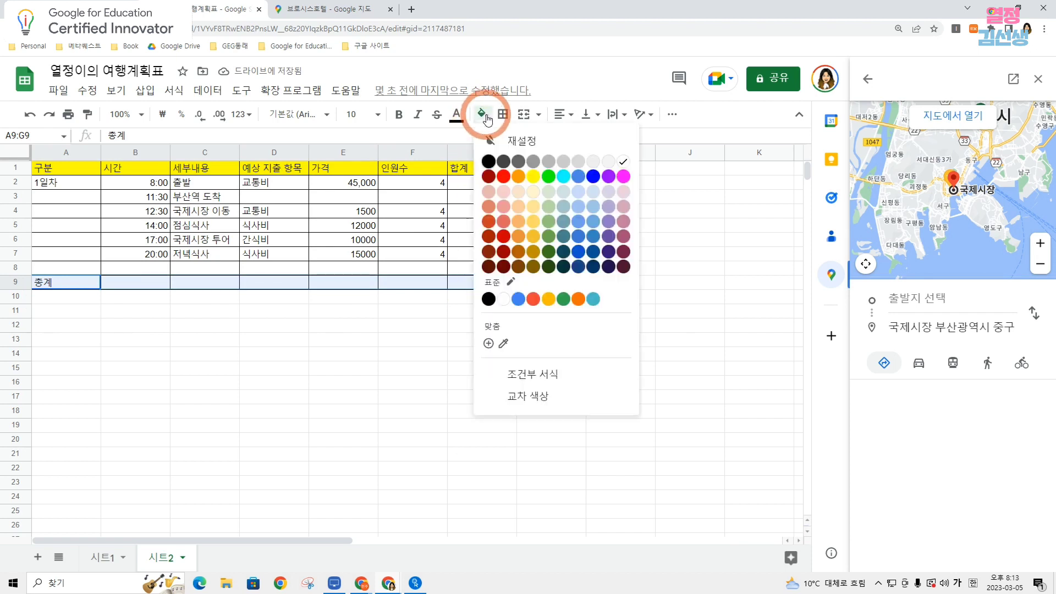
{"action": "left_click", "coordinate": [537, 176]}
{"action": "left_click", "coordinate": [619, 256]}
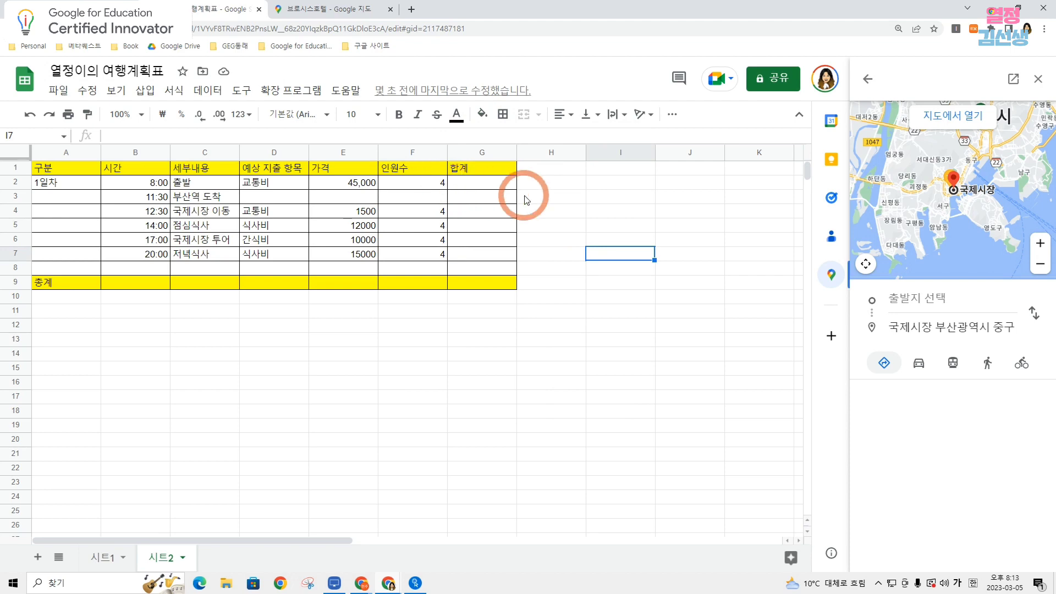
Enter the formula =E2*F2 in the 합계 cell G2 to multiply price by number of people.
{"action": "left_click", "coordinate": [410, 185]}
{"action": "left_click", "coordinate": [489, 184]}
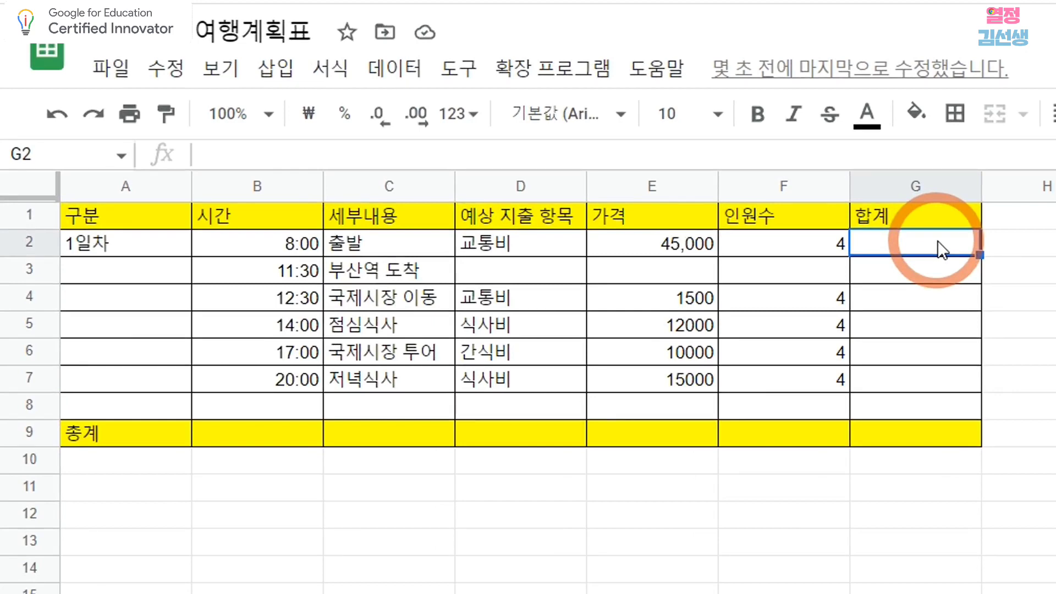
{"action": "type", "text": "="}
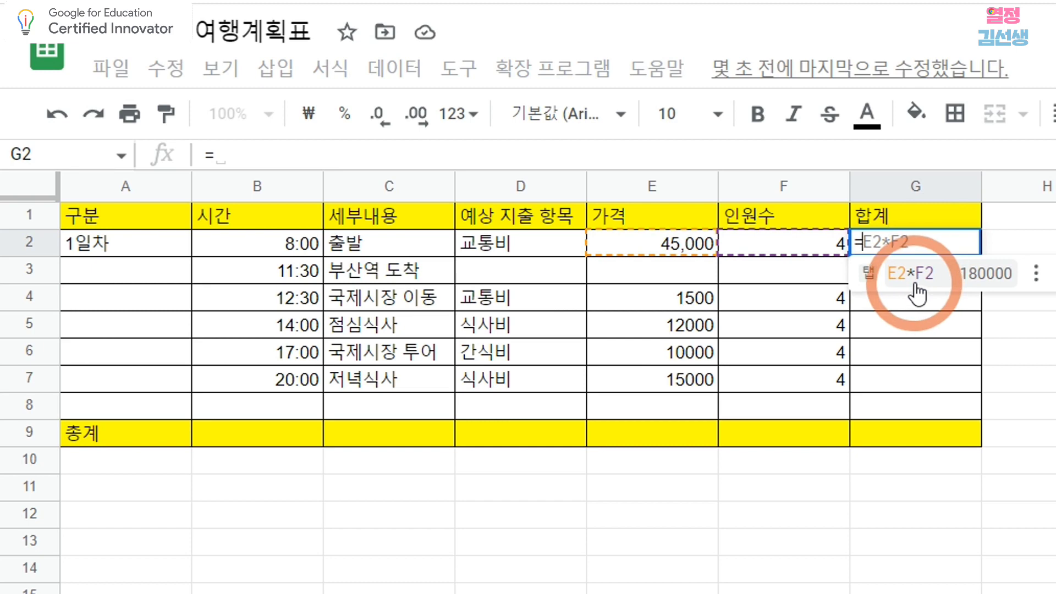
{"action": "left_click", "coordinate": [915, 284]}
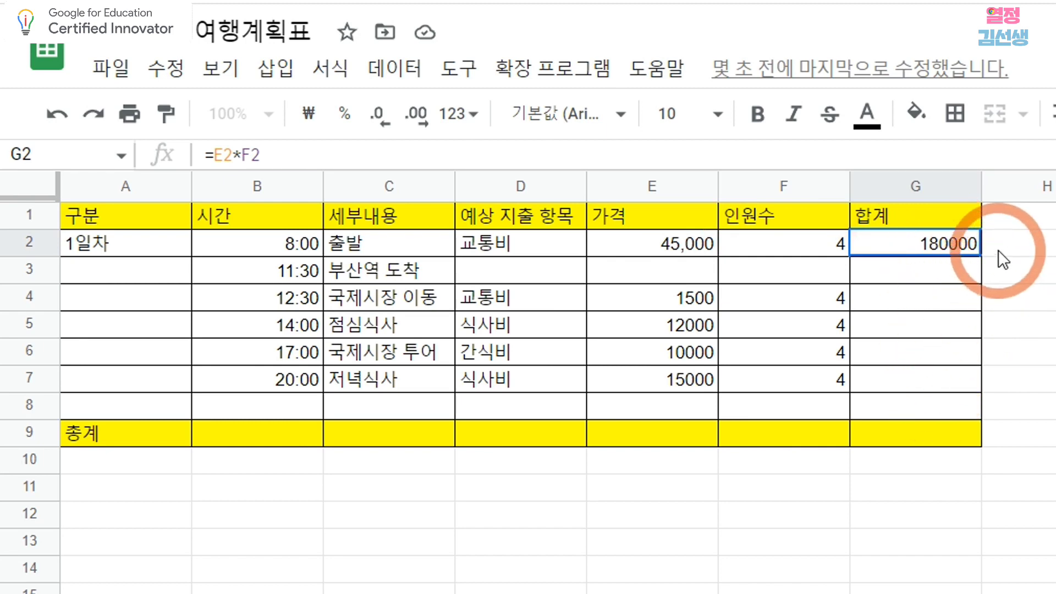
{"action": "key", "text": "Right"}
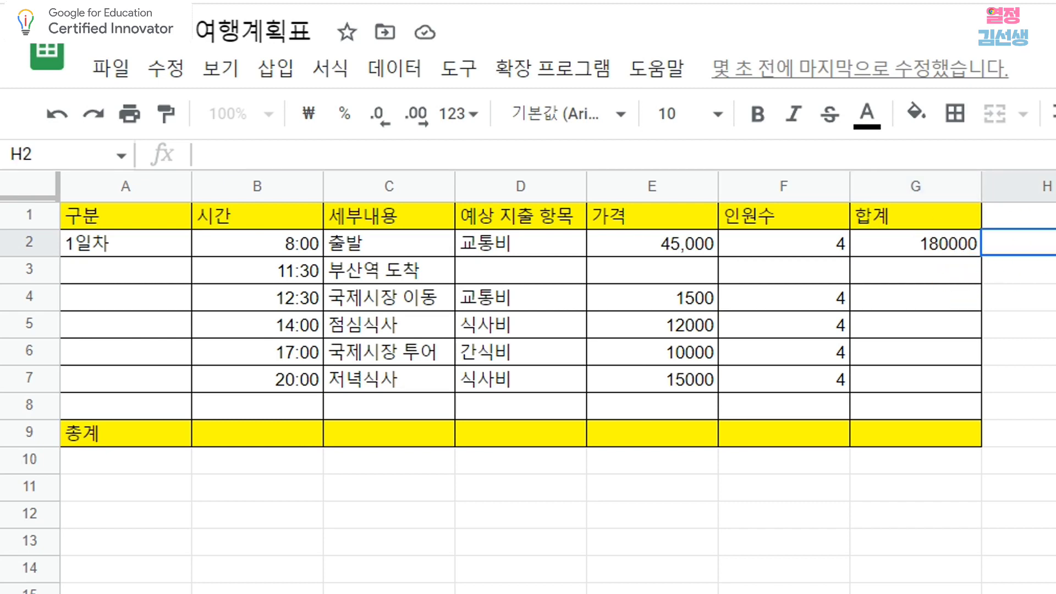
Fill the 합계 formula from G2 down through G8.
{"action": "left_click", "coordinate": [921, 238]}
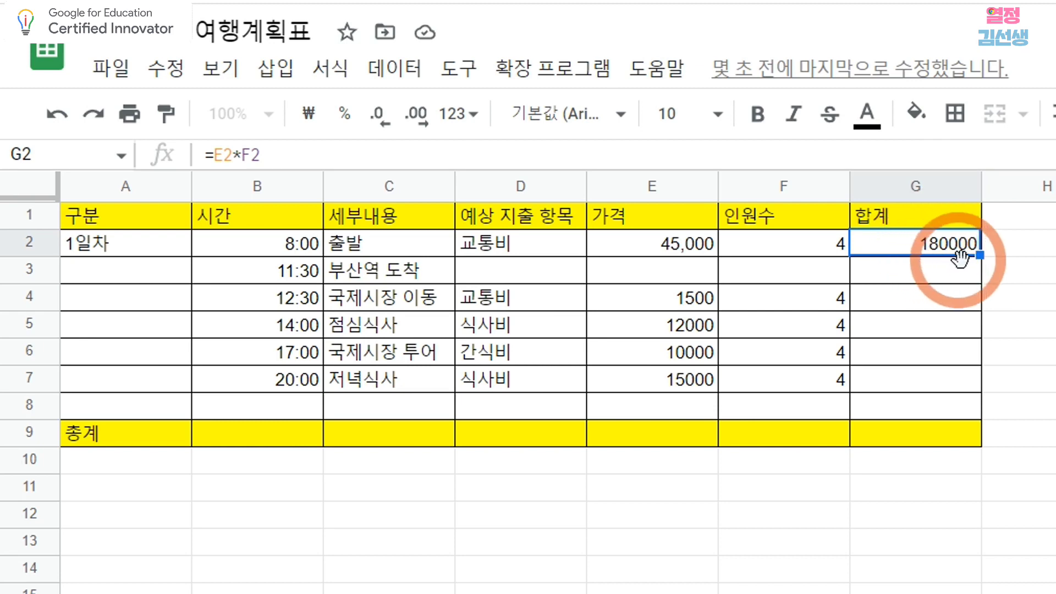
{"action": "left_click_drag", "start_coordinate": [979, 255], "coordinate": [964, 407]}
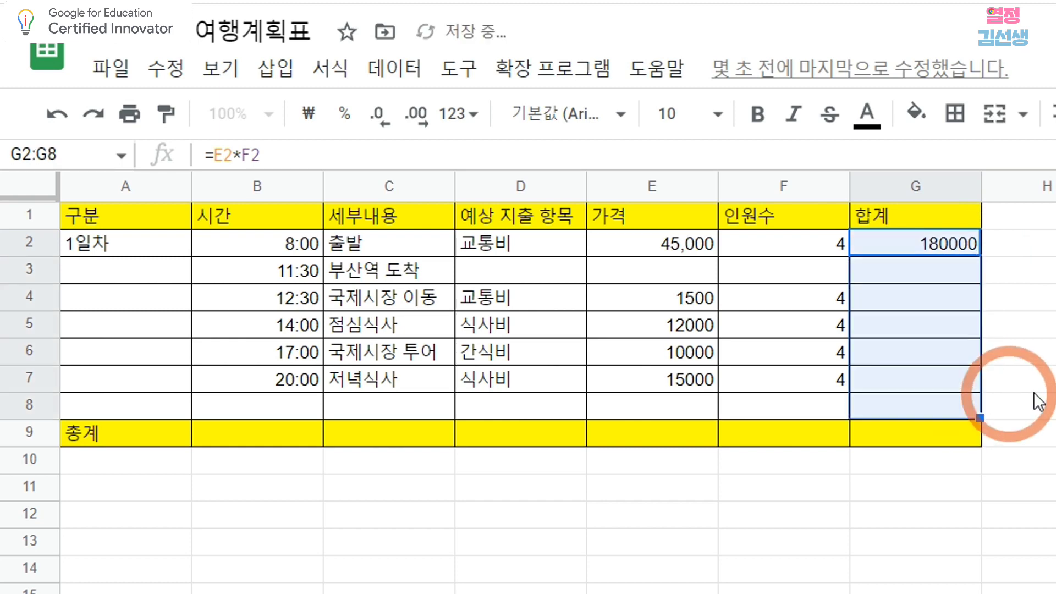
{"action": "left_click", "coordinate": [1055, 379]}
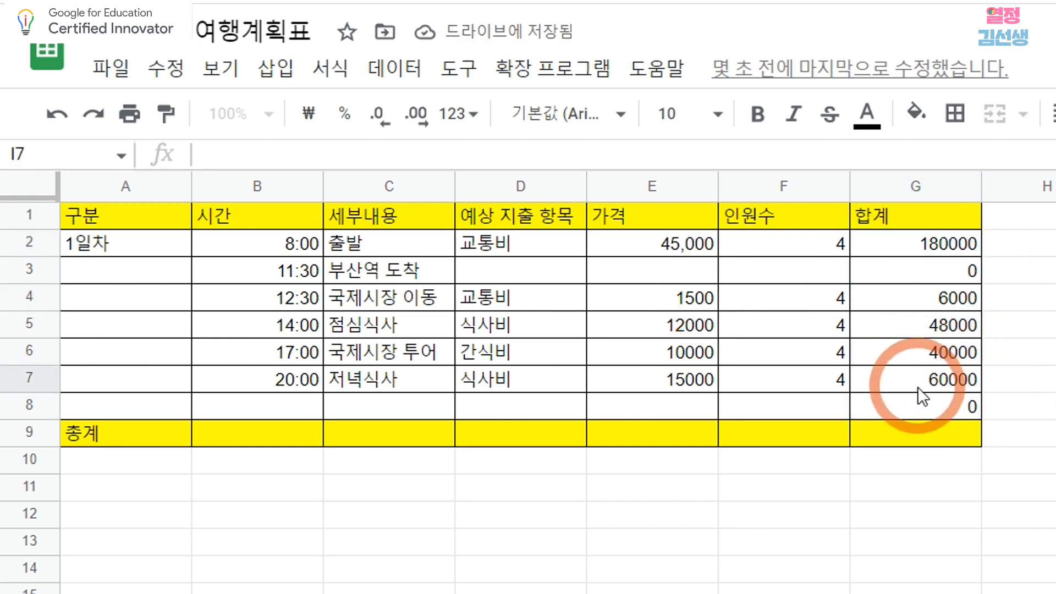
Total the 합계 column in the 총계 row by entering =SUM(g2:g8) in G9.
{"action": "left_click", "coordinate": [913, 435]}
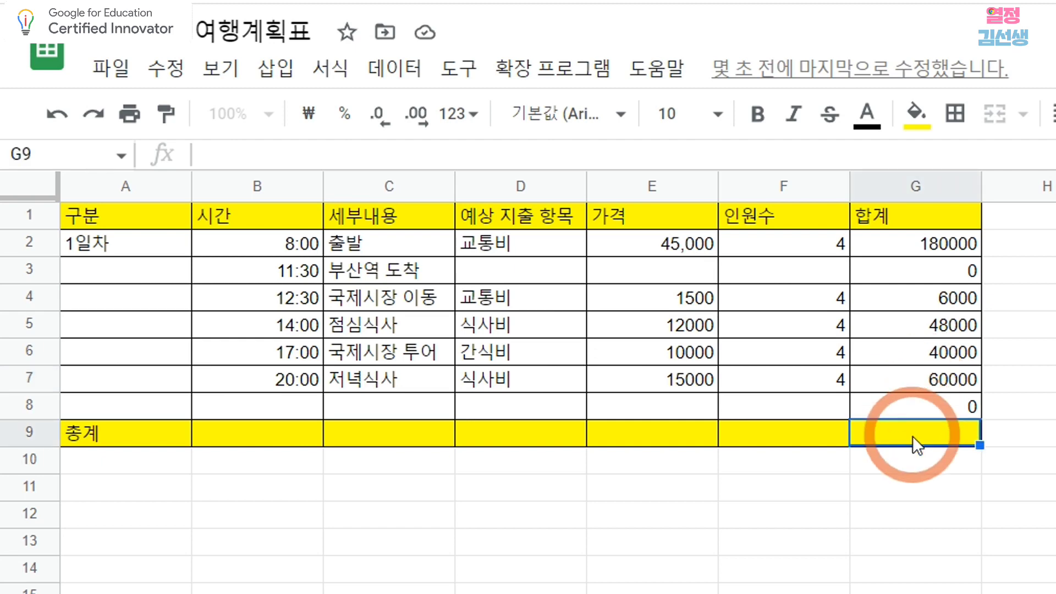
{"action": "left_click", "coordinate": [284, 74]}
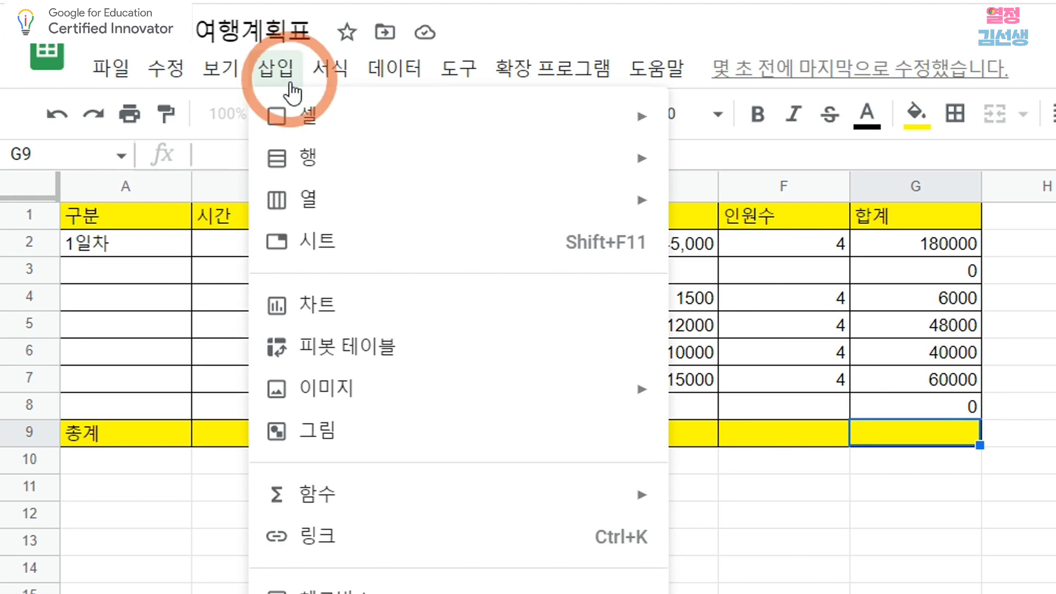
{"action": "mouse_move", "coordinate": [453, 498]}
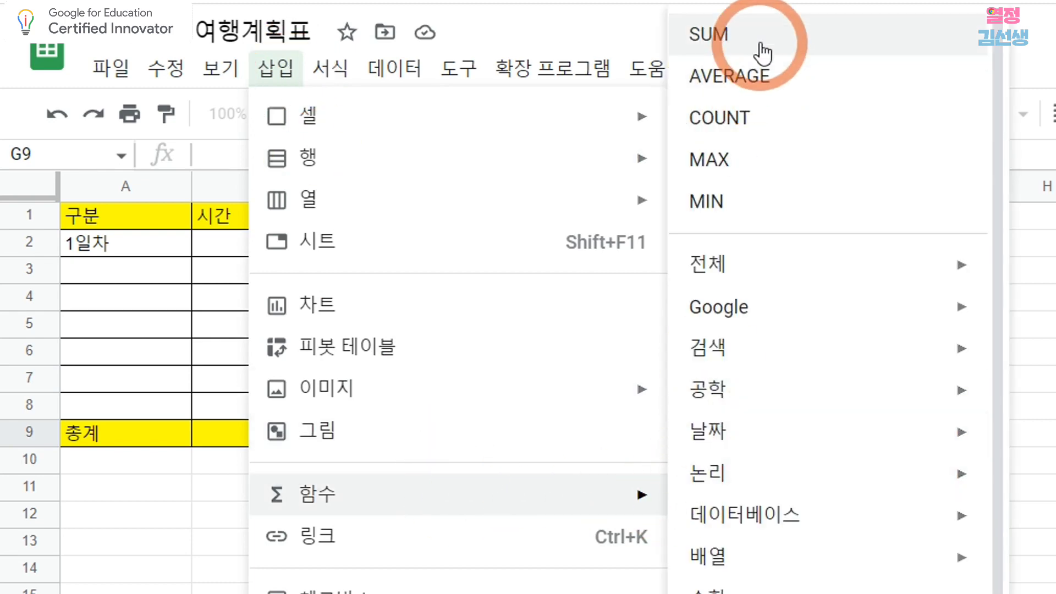
{"action": "left_click", "coordinate": [763, 51]}
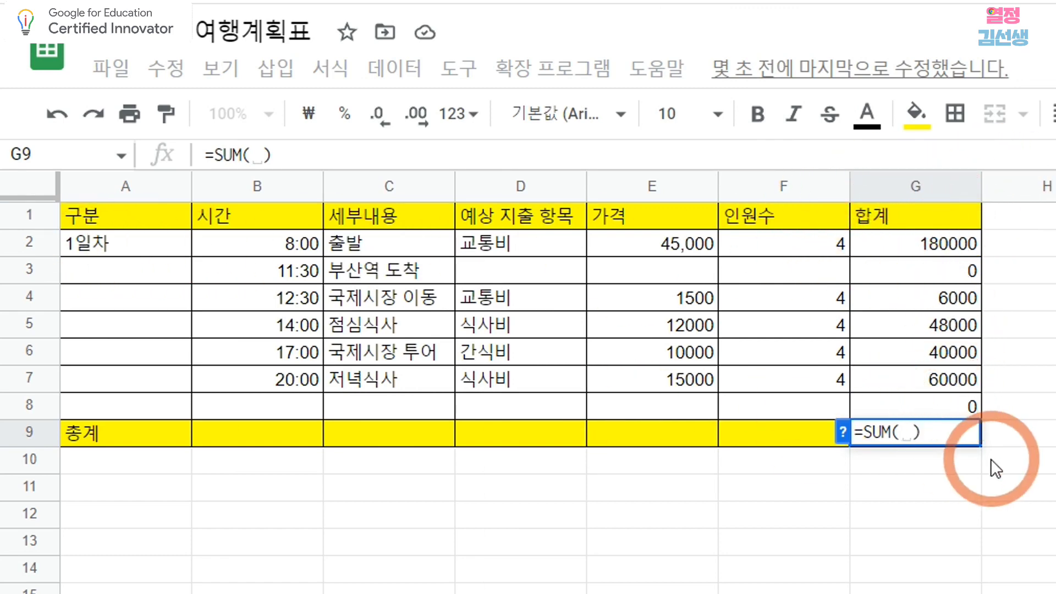
{"action": "type", "text": "ㅎ"}
{"action": "key", "text": "BackSpace"}
{"action": "type", "text": "g2"}
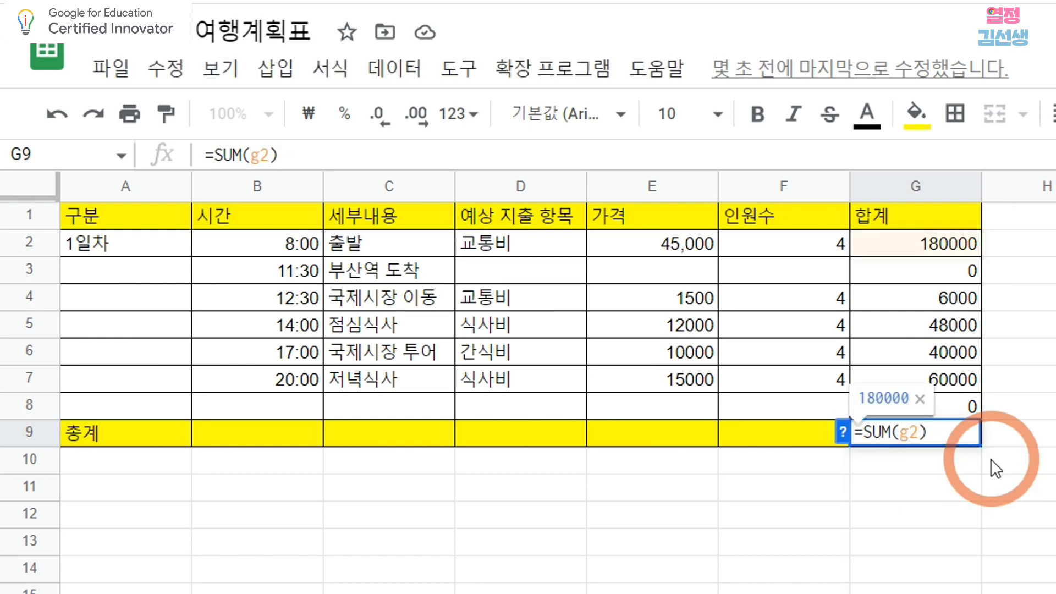
{"action": "type", "text": ":"}
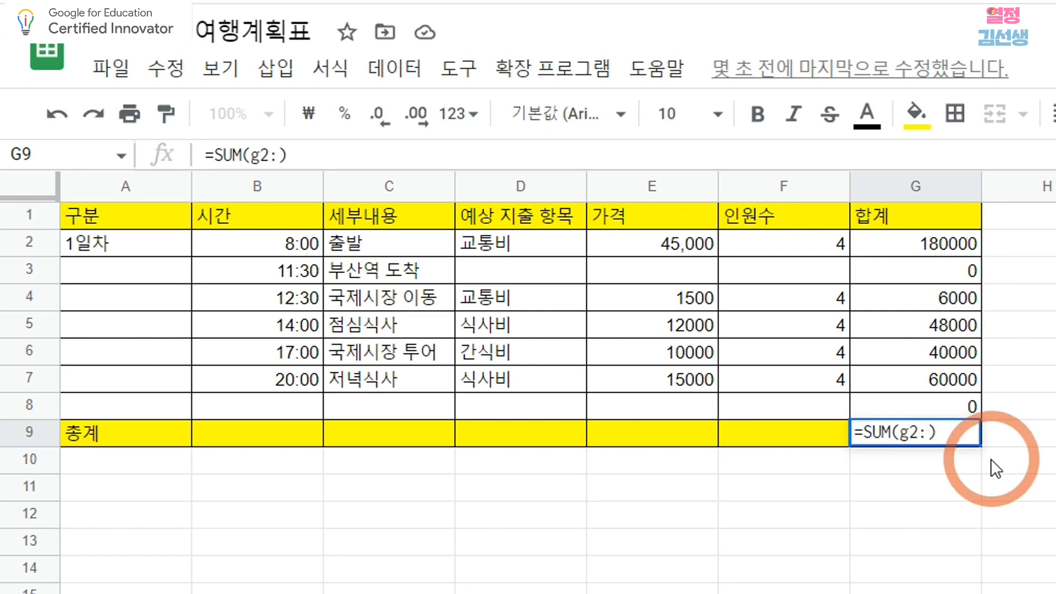
{"action": "type", "text": "g8"}
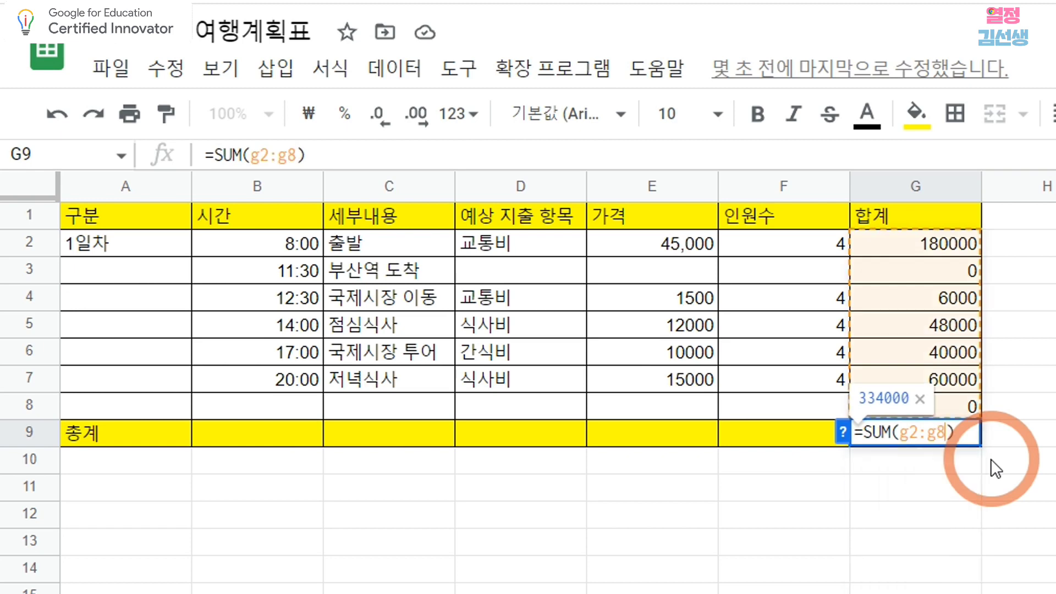
{"action": "left_click", "coordinate": [1049, 440]}
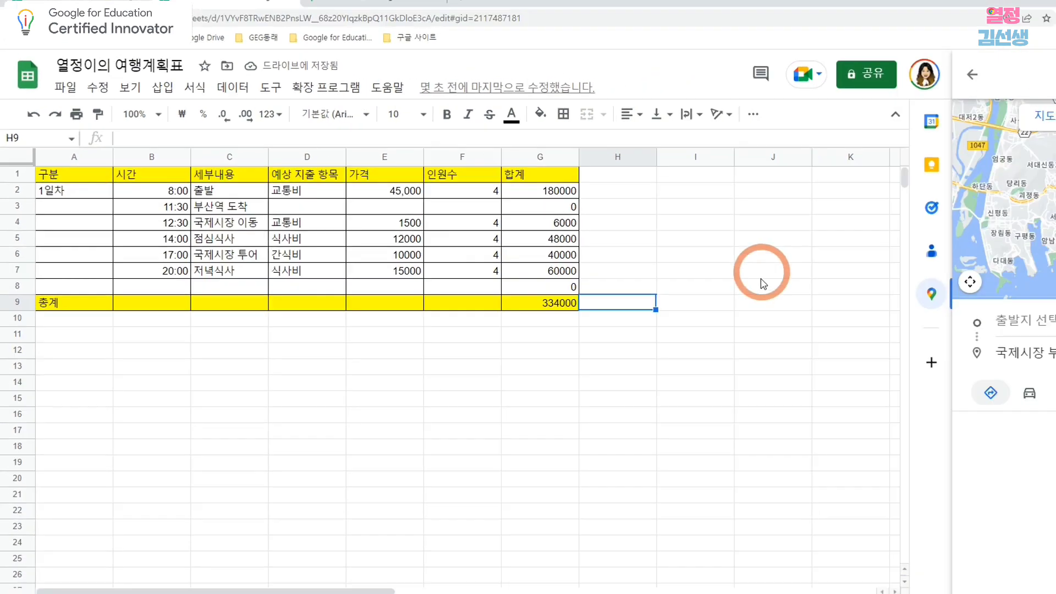
Return to 시트1 and close the Google Maps side panel.
{"action": "left_click", "coordinate": [645, 374]}
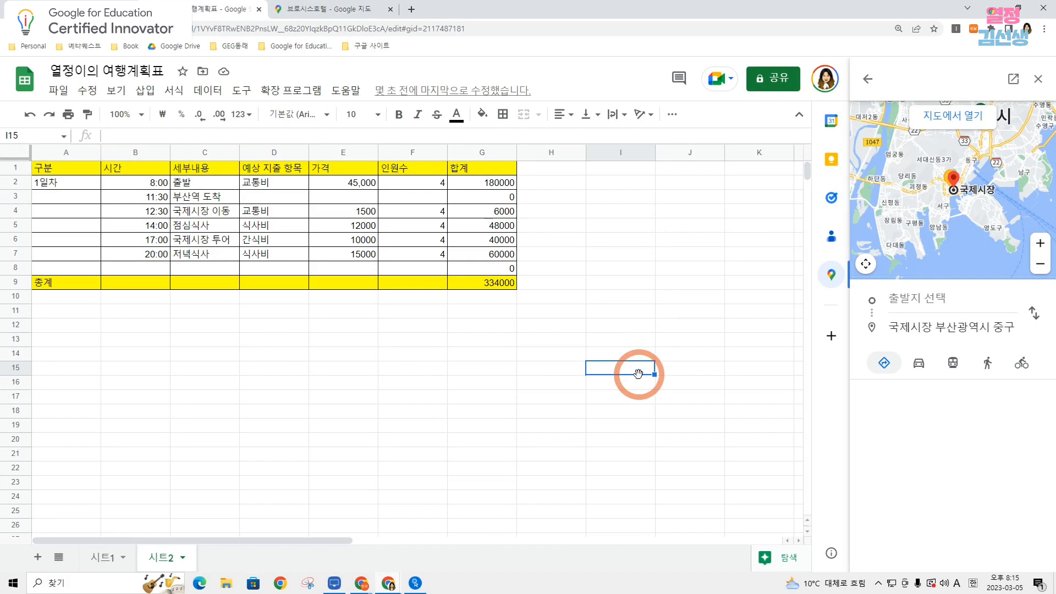
{"action": "left_click", "coordinate": [111, 561]}
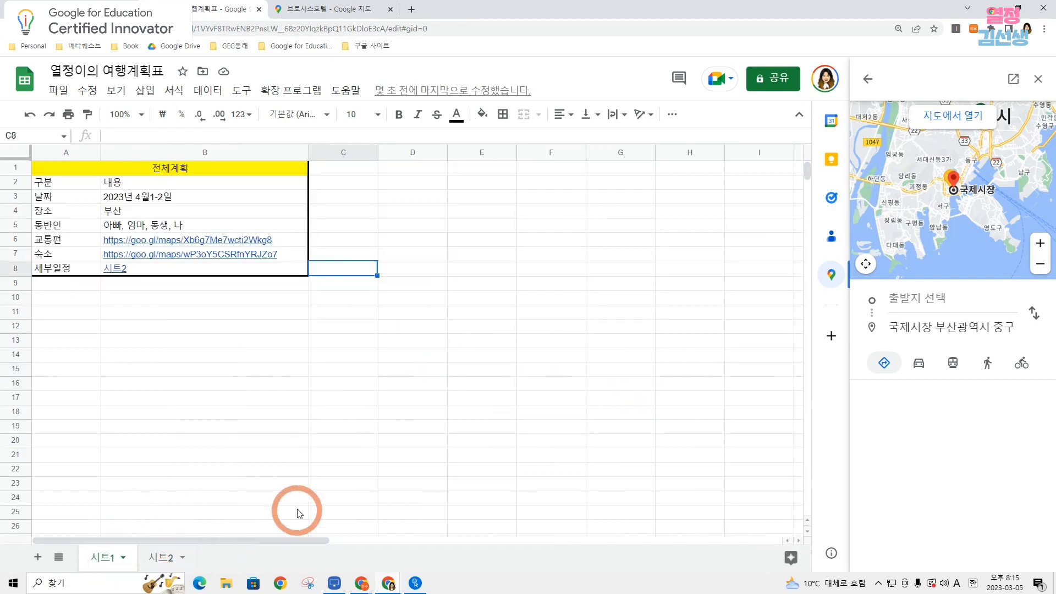
{"action": "left_click", "coordinate": [1038, 79]}
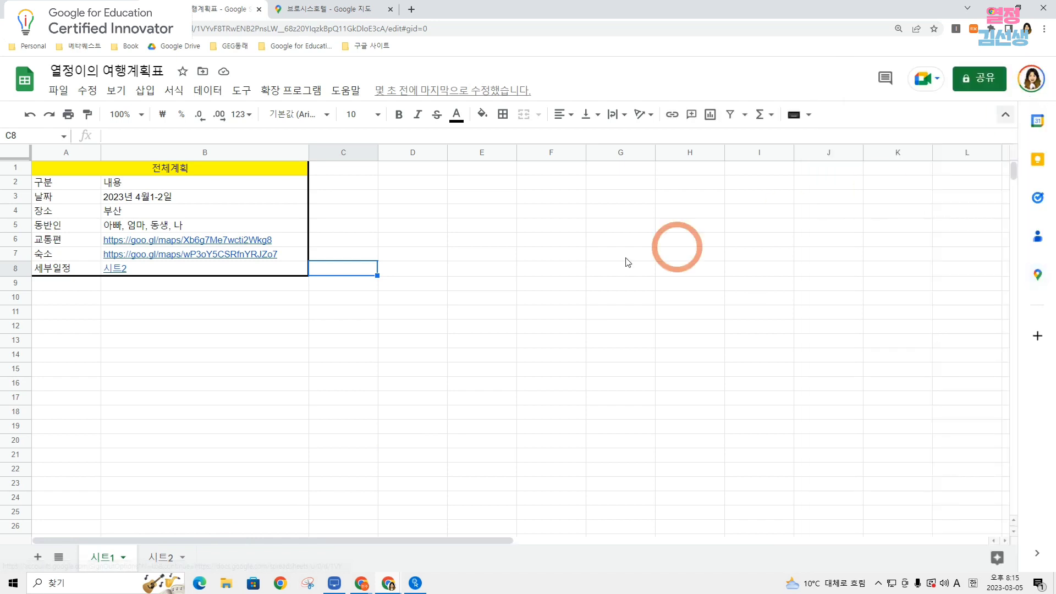
Test the 교통편 and 숙소 map links in B6 and B7, returning to the spreadsheet after each.
{"action": "left_click", "coordinate": [212, 261]}
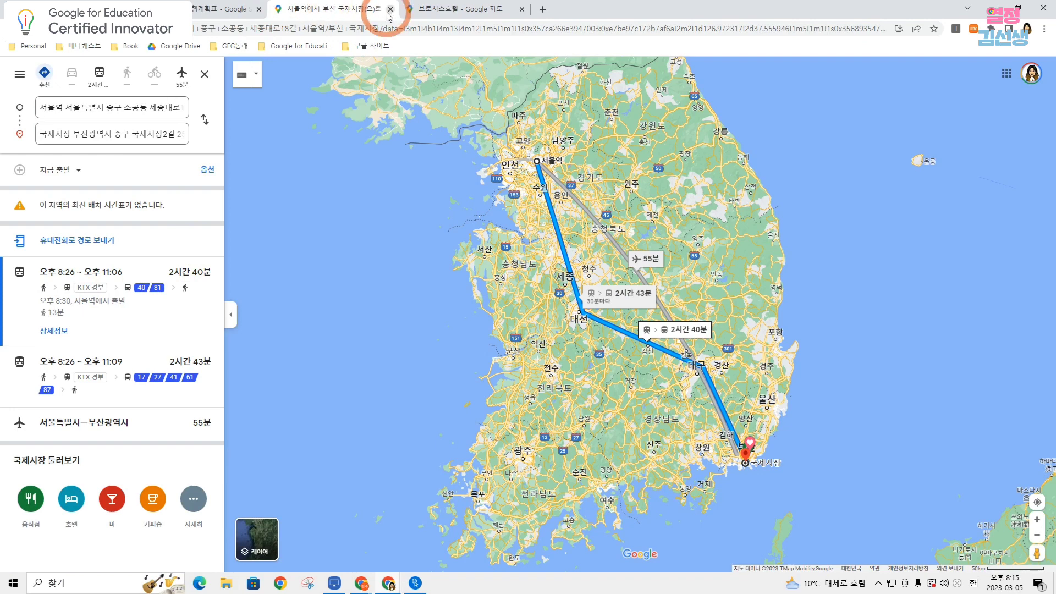
{"action": "left_click", "coordinate": [220, 8]}
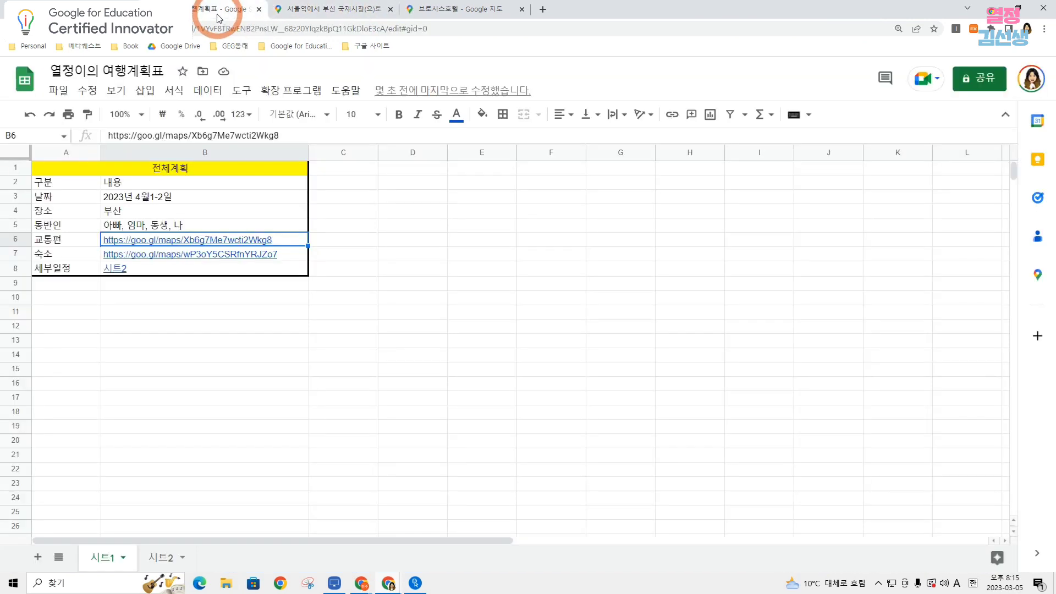
{"action": "left_click", "coordinate": [136, 254]}
{"action": "left_click", "coordinate": [123, 260]}
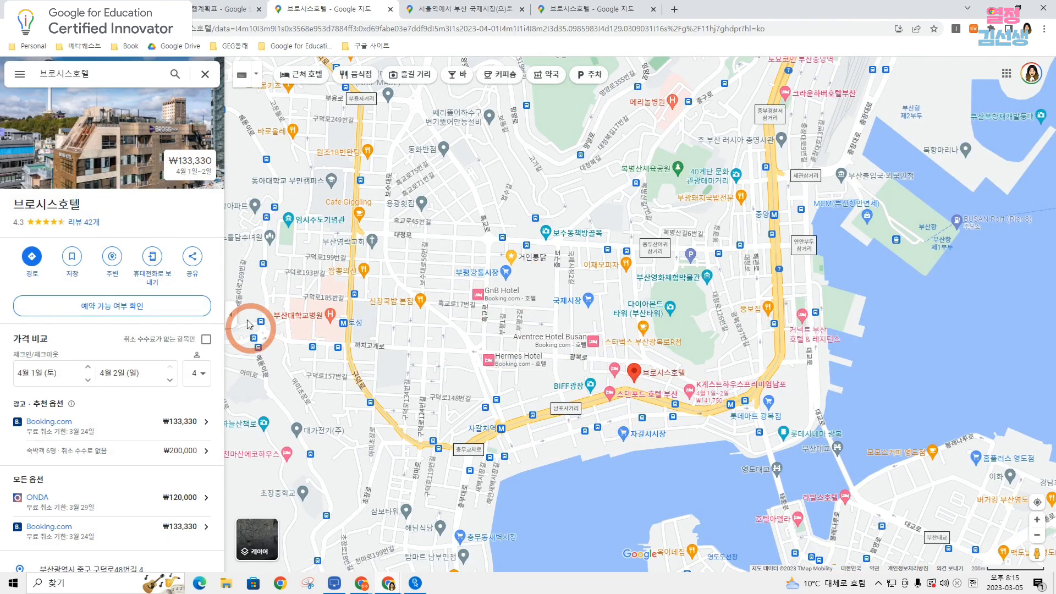
{"action": "left_click", "coordinate": [215, 10]}
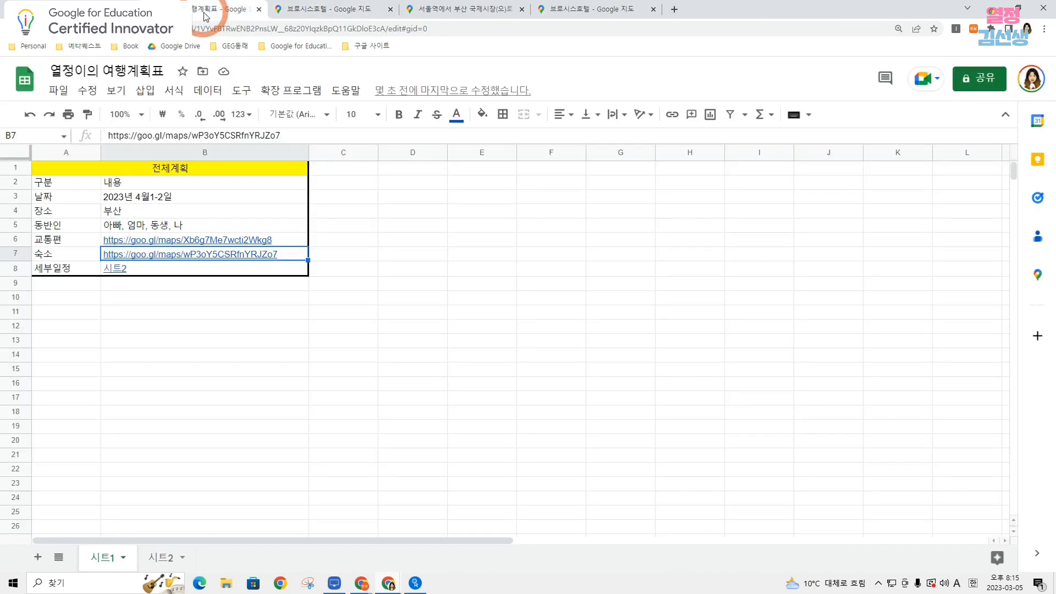
Test the 세부일정 link to 시트2, review 시트1 again and return to 시트2.
{"action": "left_click", "coordinate": [117, 270]}
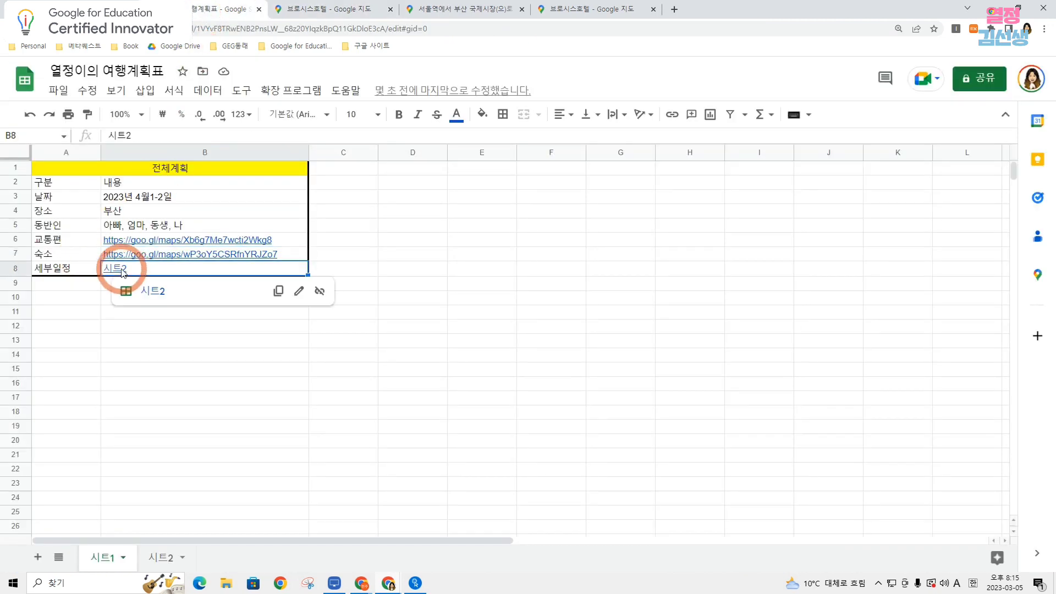
{"action": "left_click", "coordinate": [153, 294]}
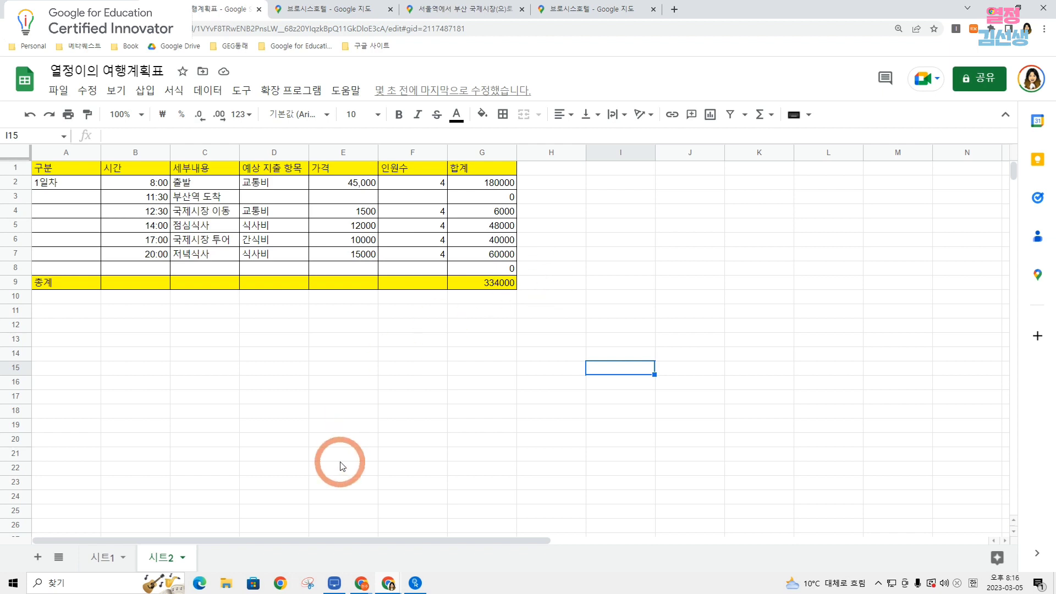
{"action": "left_click", "coordinate": [110, 559]}
{"action": "left_click", "coordinate": [396, 285]}
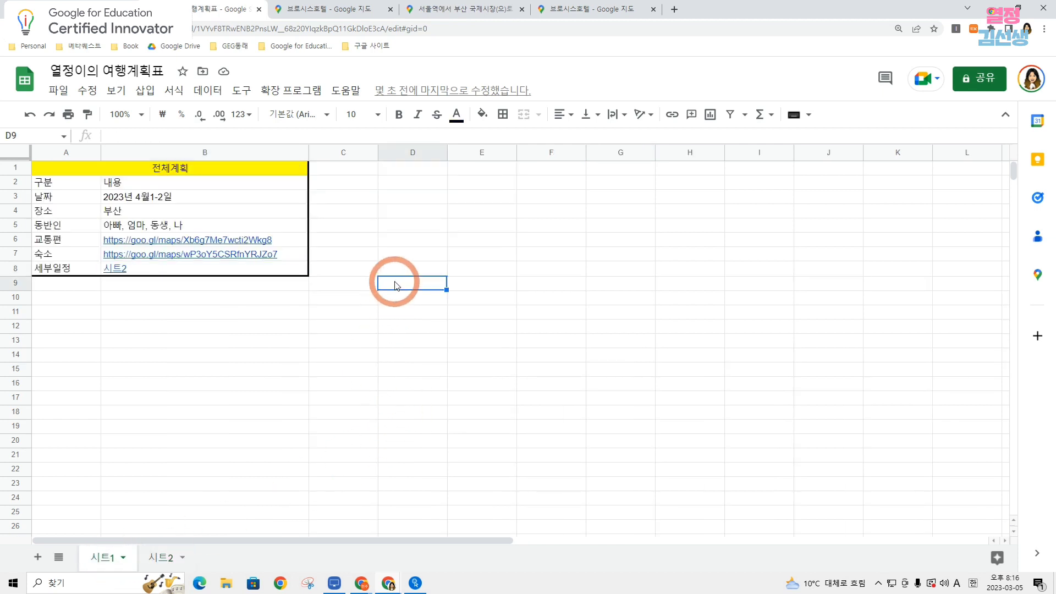
{"action": "left_click", "coordinate": [169, 560]}
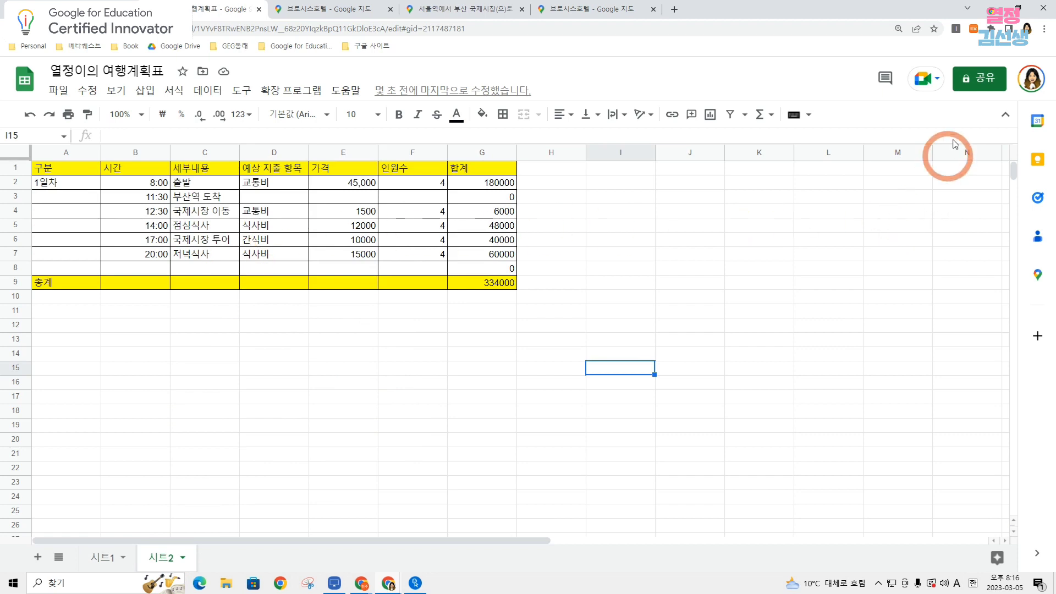
Share the spreadsheet with 링크가 있는 모든 사용자 in the 댓글 작성자 role and copy the sharing link.
{"action": "left_click", "coordinate": [983, 82]}
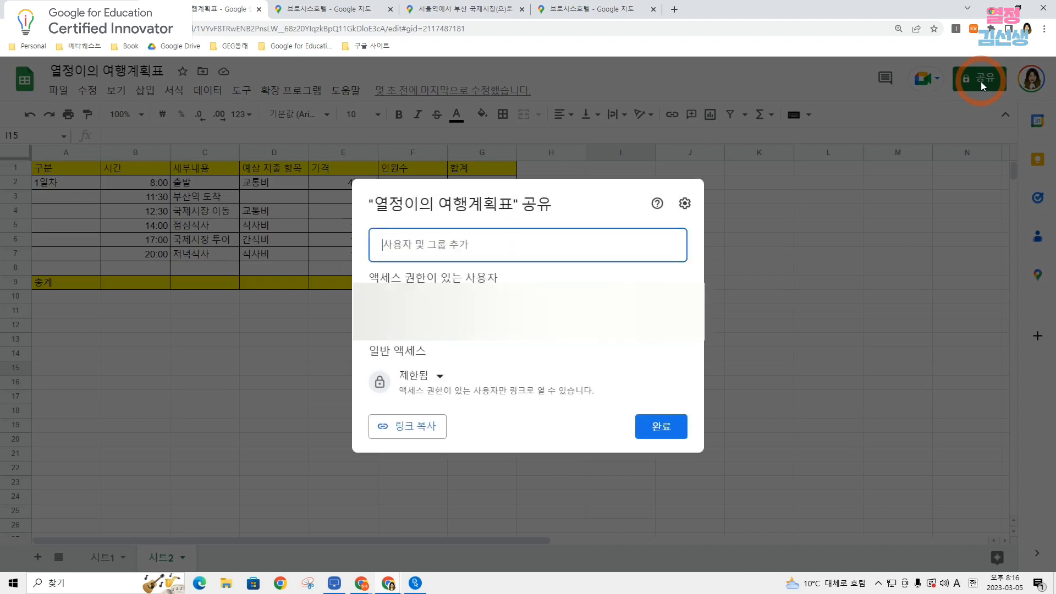
{"action": "left_click", "coordinate": [438, 379]}
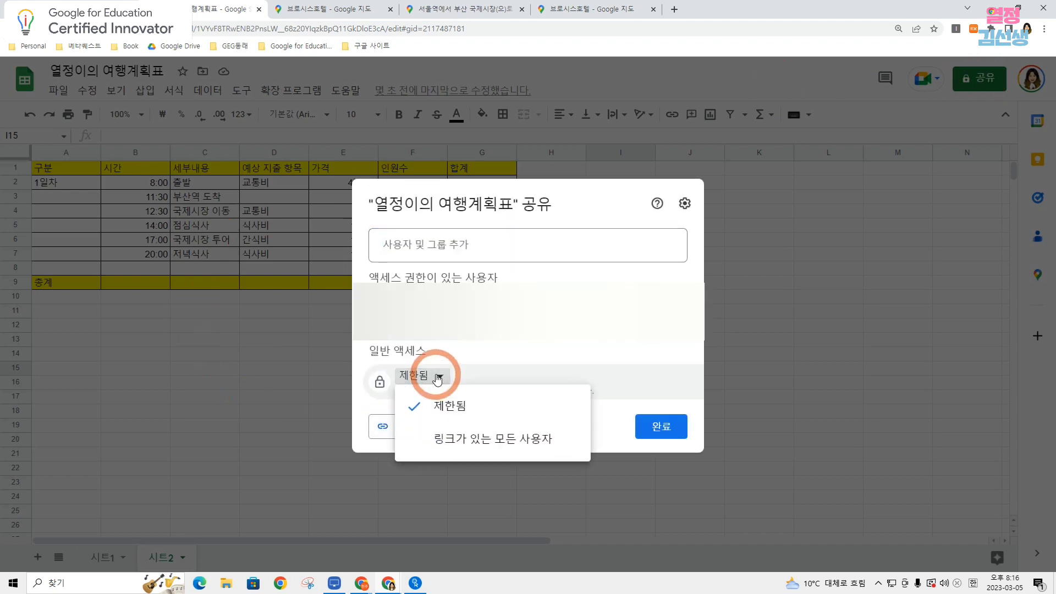
{"action": "left_click", "coordinate": [498, 439]}
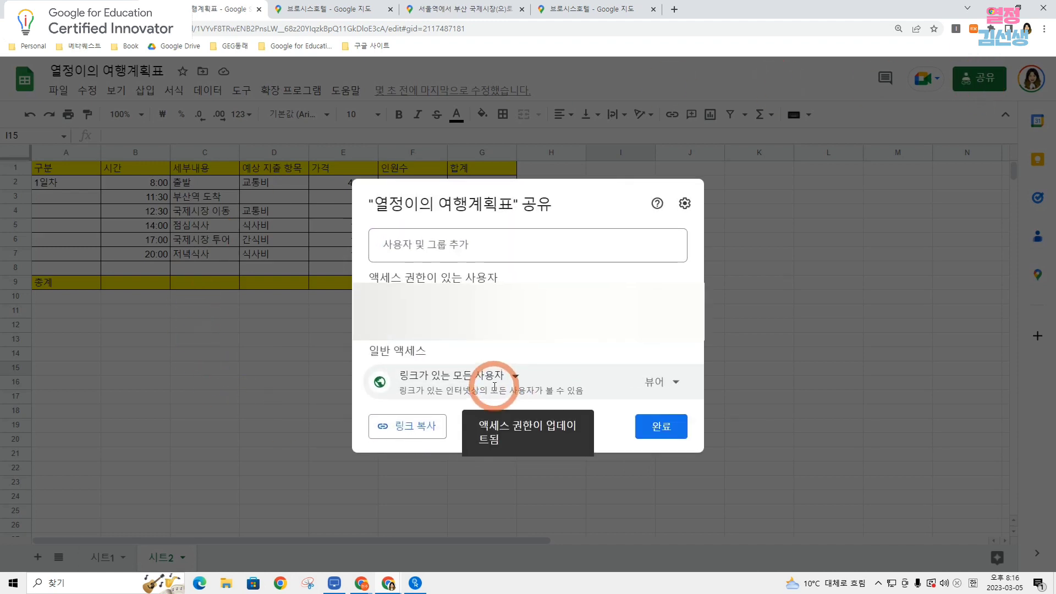
{"action": "left_click", "coordinate": [676, 380]}
{"action": "left_click", "coordinate": [692, 500]}
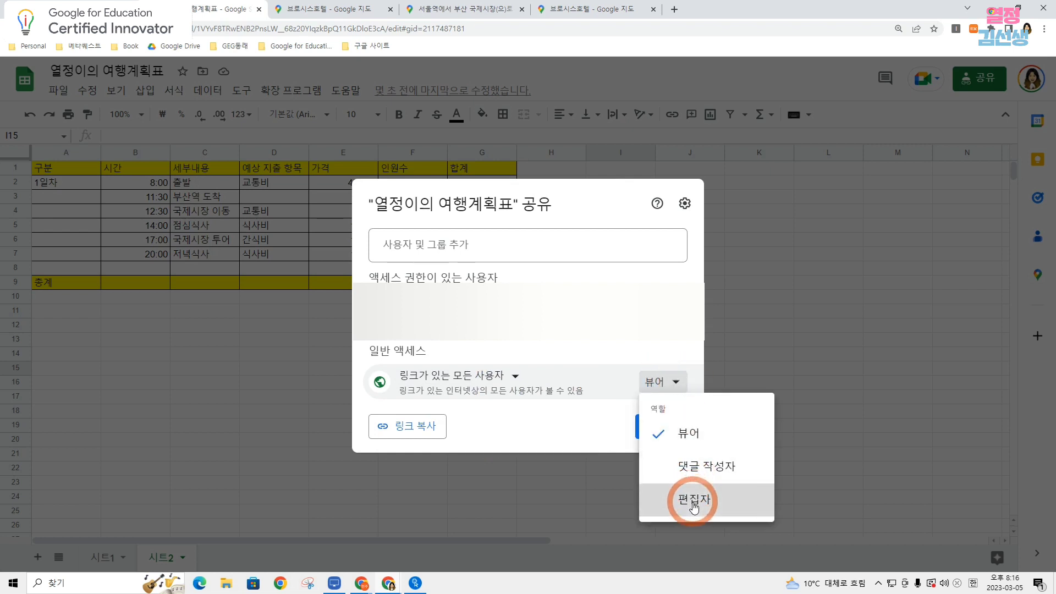
{"action": "left_click", "coordinate": [676, 382]}
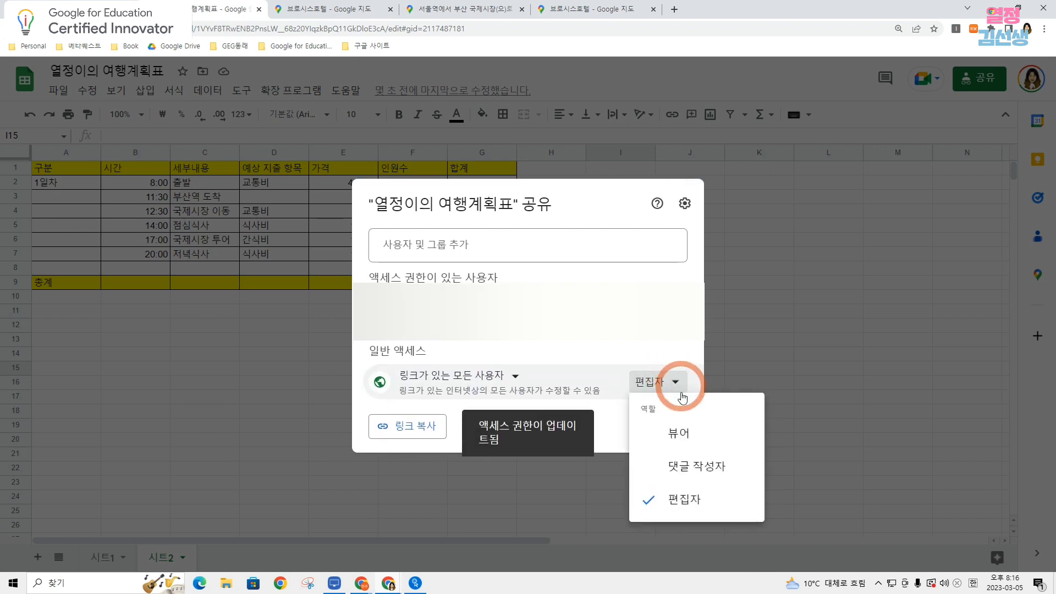
{"action": "left_click", "coordinate": [698, 463]}
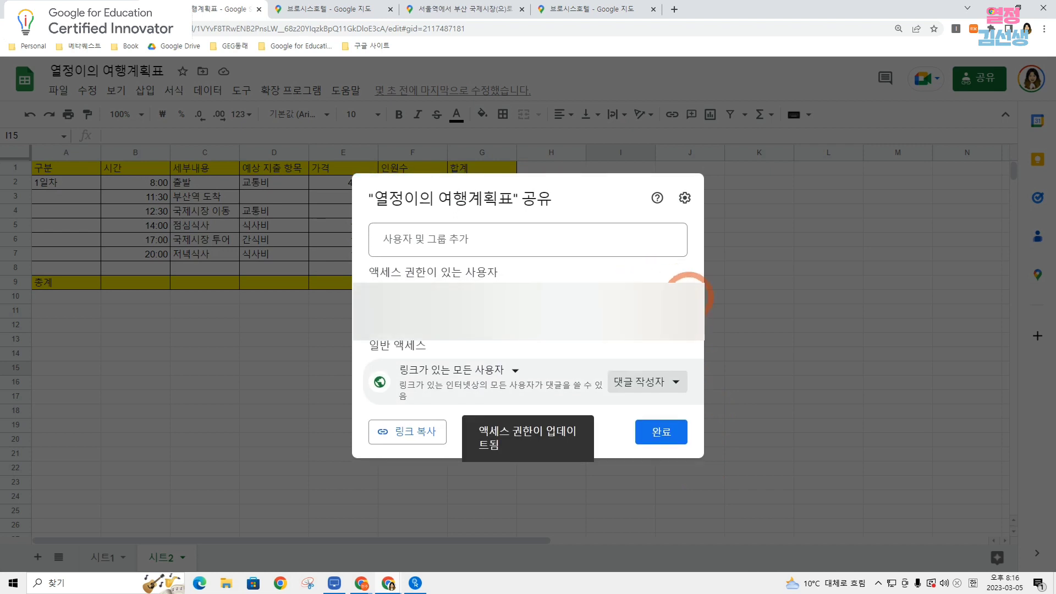
{"action": "left_click", "coordinate": [434, 435]}
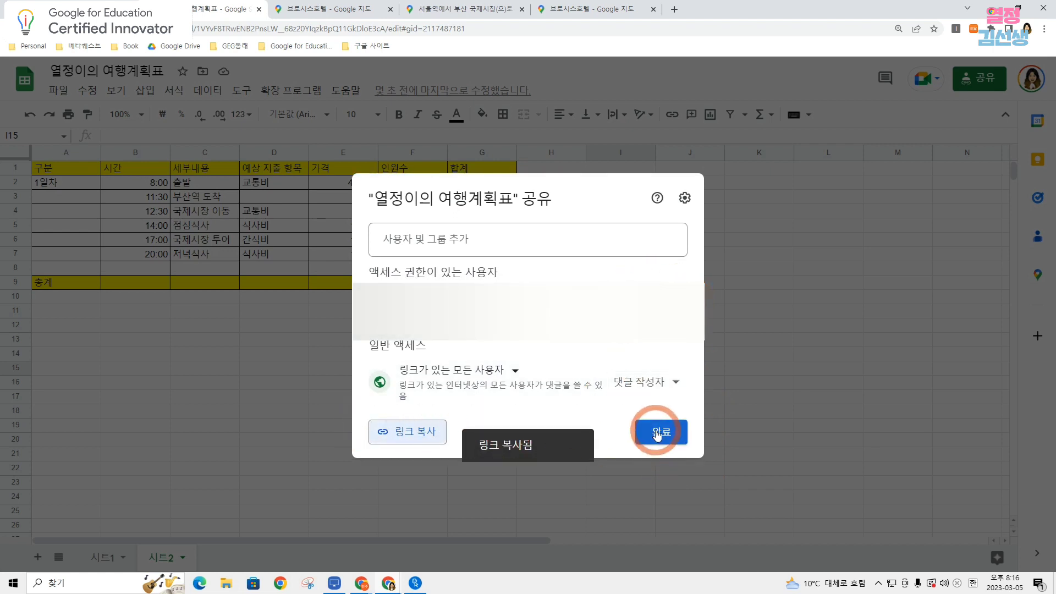
{"action": "left_click", "coordinate": [660, 431]}
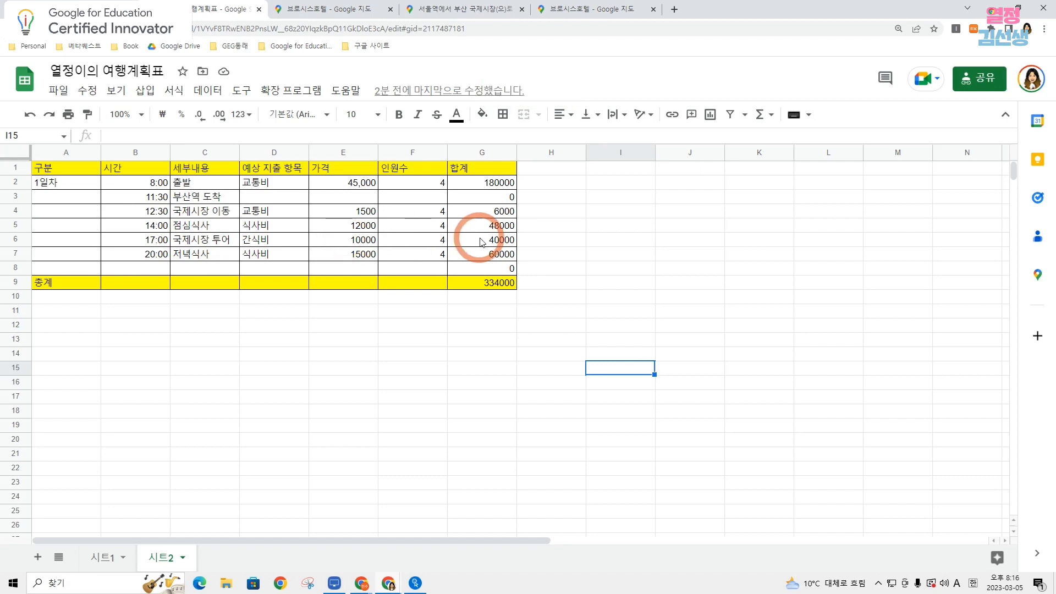
Post the comment "간식비를 15000원으로 인상하는 것은 어때" on the 간식비 amounts in E6:G6 of 시트2.
{"action": "left_click_drag", "start_coordinate": [352, 244], "coordinate": [505, 244]}
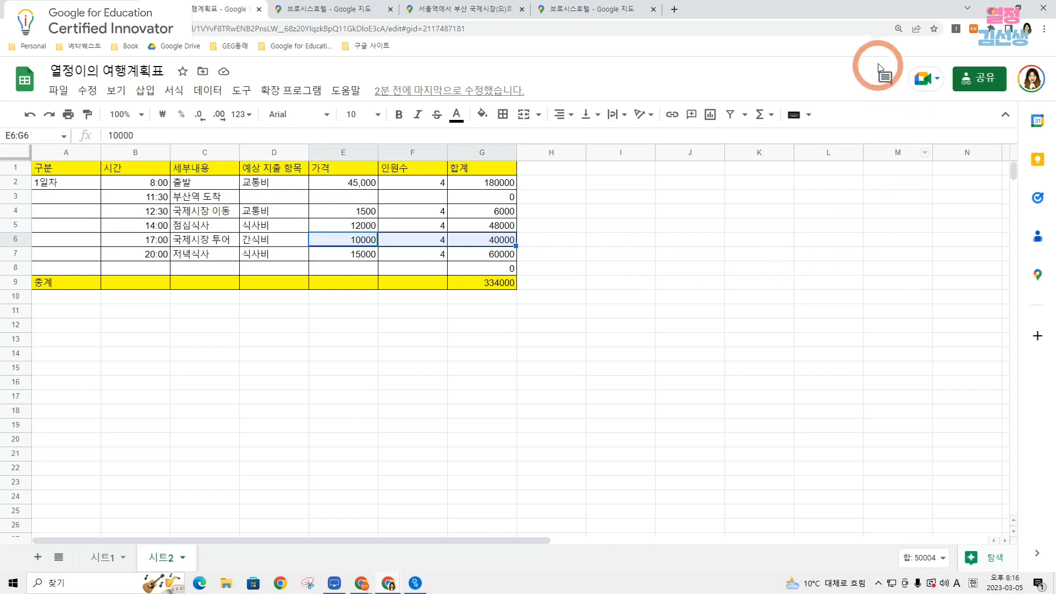
{"action": "left_click", "coordinate": [892, 82]}
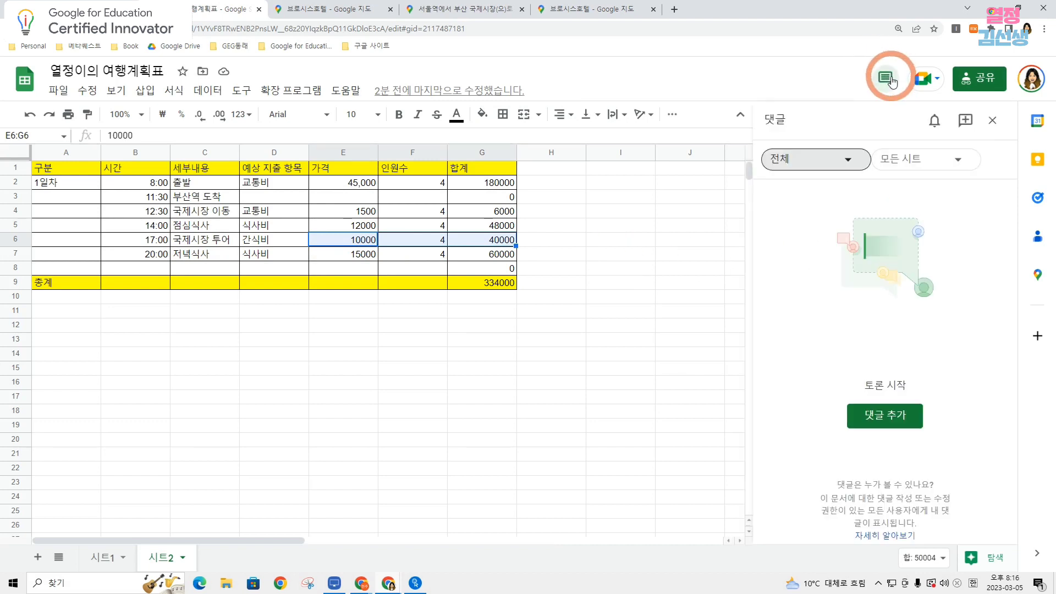
{"action": "left_click", "coordinate": [885, 415]}
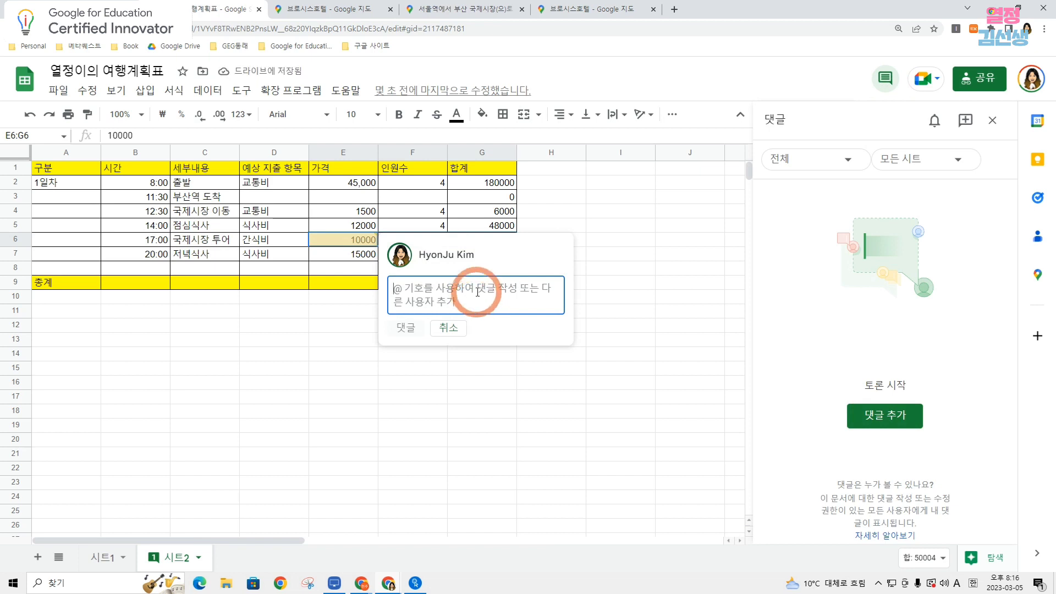
{"action": "type", "text": "rkstl"}
{"action": "key", "text": "BackSpace"}
{"action": "key", "text": "BackSpace"}
{"action": "key", "text": "BackSpace"}
{"action": "key", "text": "BackSpace"}
{"action": "key", "text": "Hangul"}
{"action": "type", "text": "간식비를"}
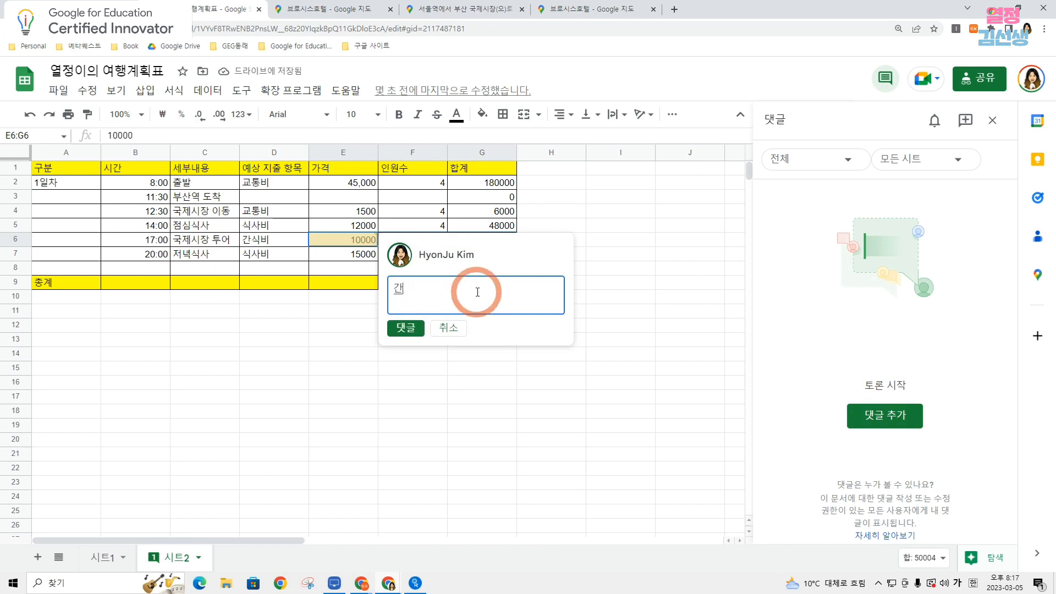
{"action": "type", "text": " 15"}
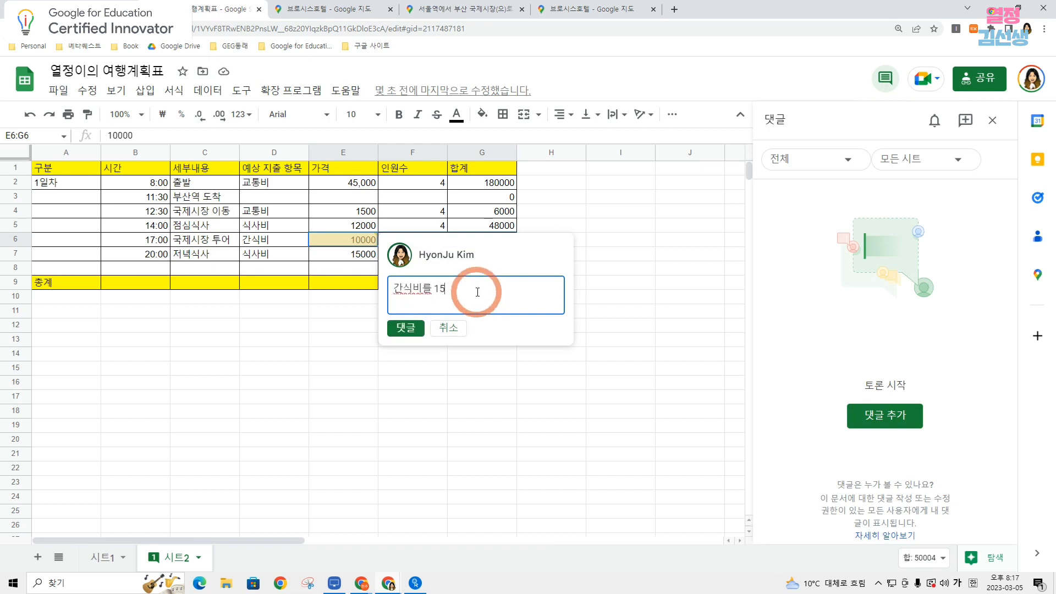
{"action": "type", "text": "000원으로 인상하는 것은 에"}
{"action": "type", "text": "때"}
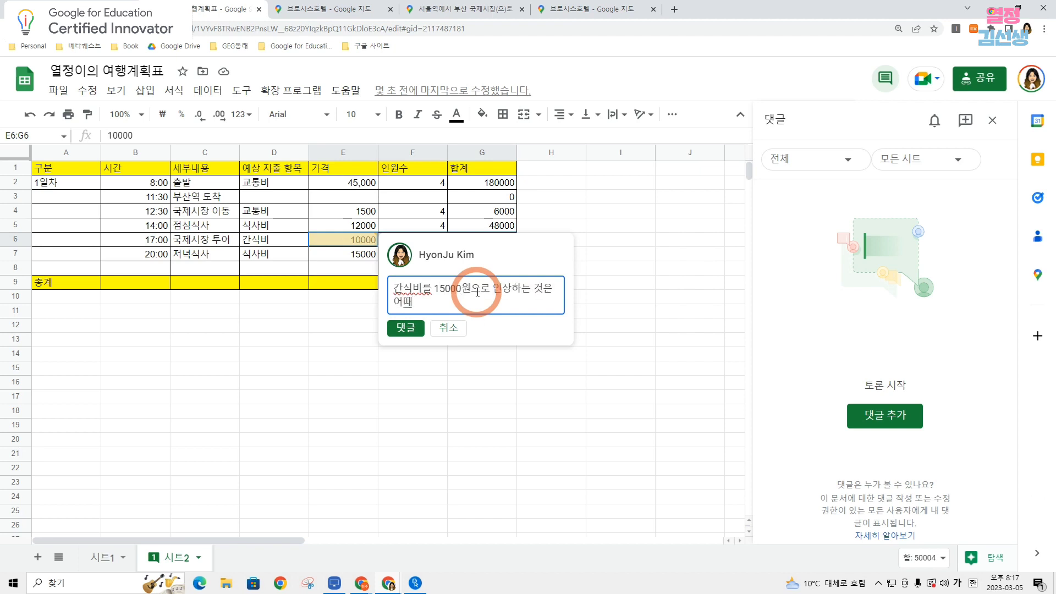
{"action": "left_click", "coordinate": [406, 327]}
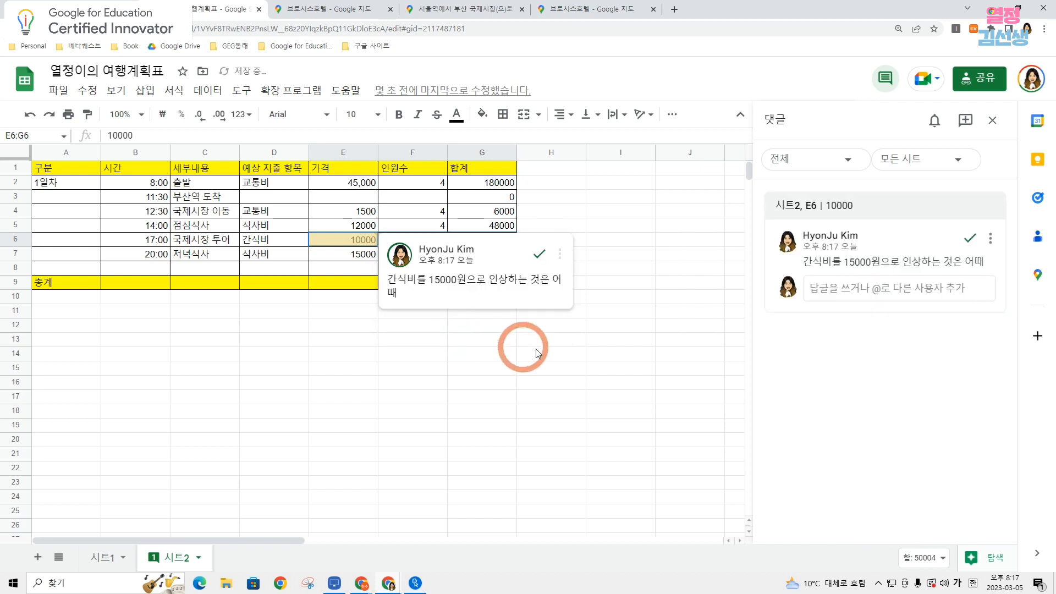
{"action": "left_click", "coordinate": [605, 334]}
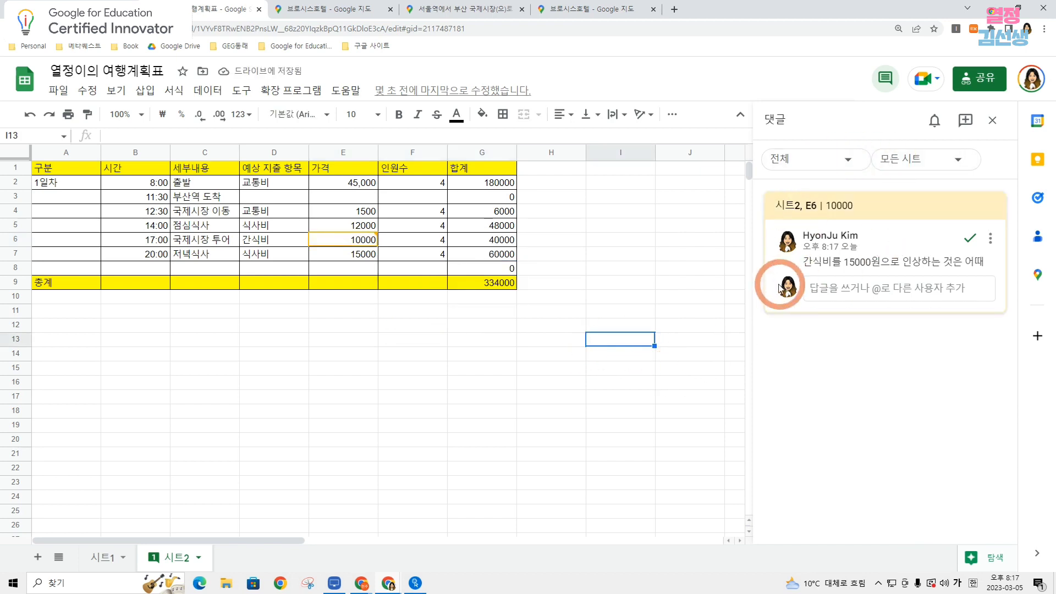